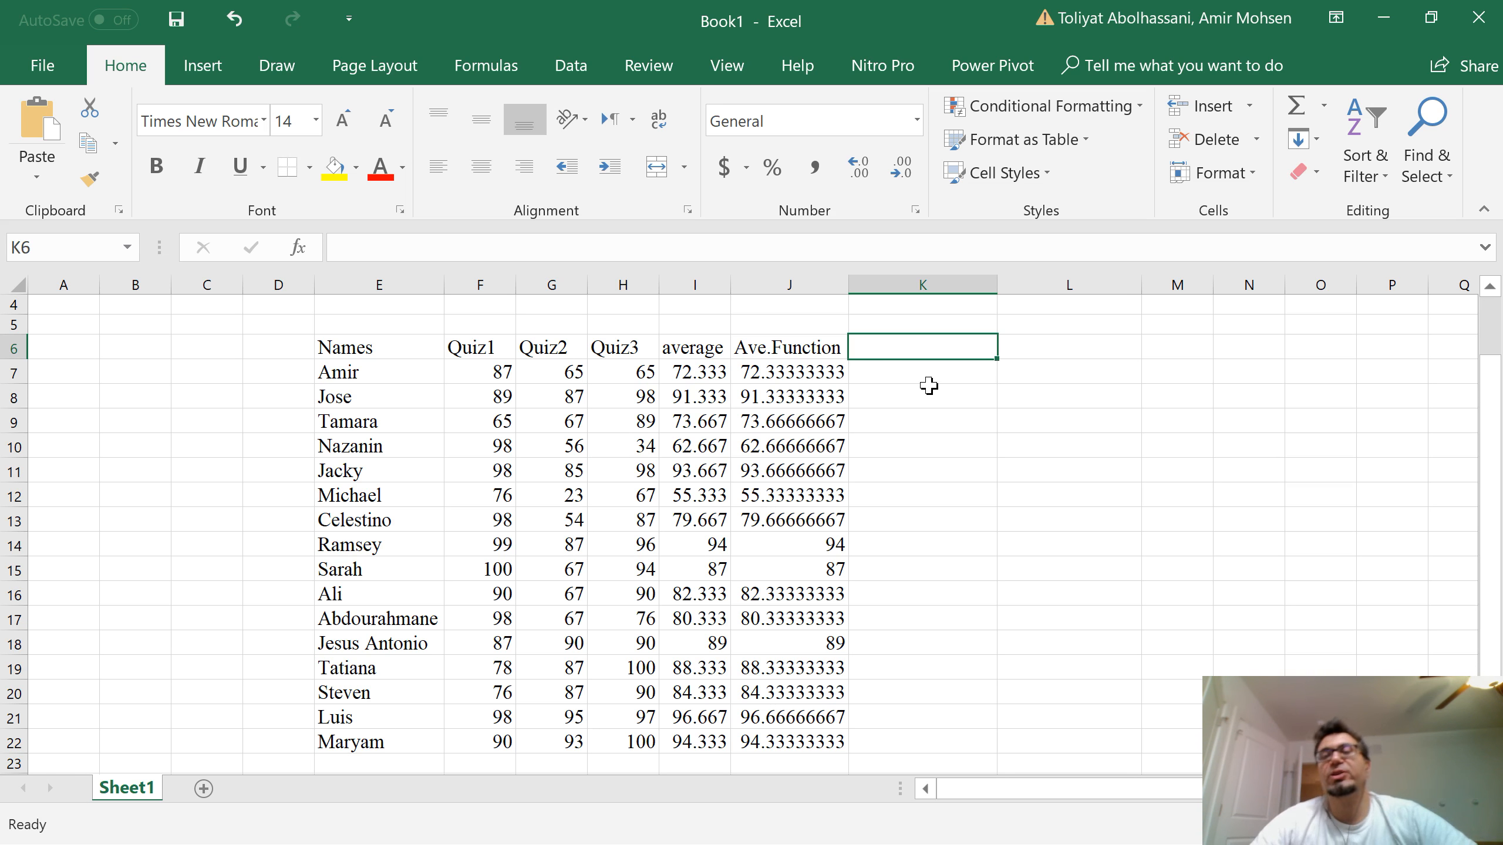
Step: Enter the column header "Min of grades" in cell K6, beside the Ave.Function header
click(914, 376)
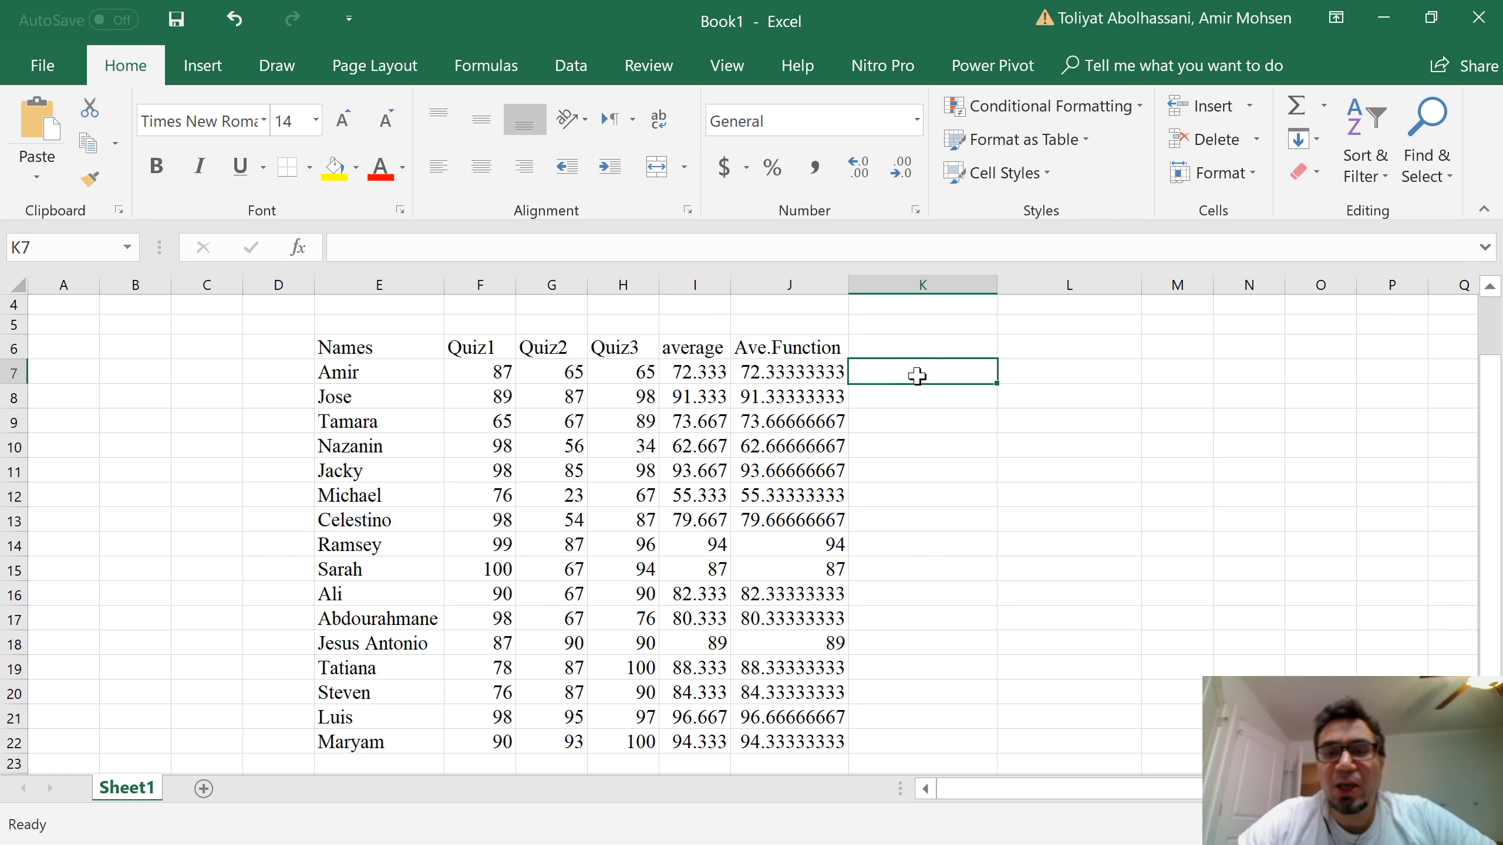
click(896, 353)
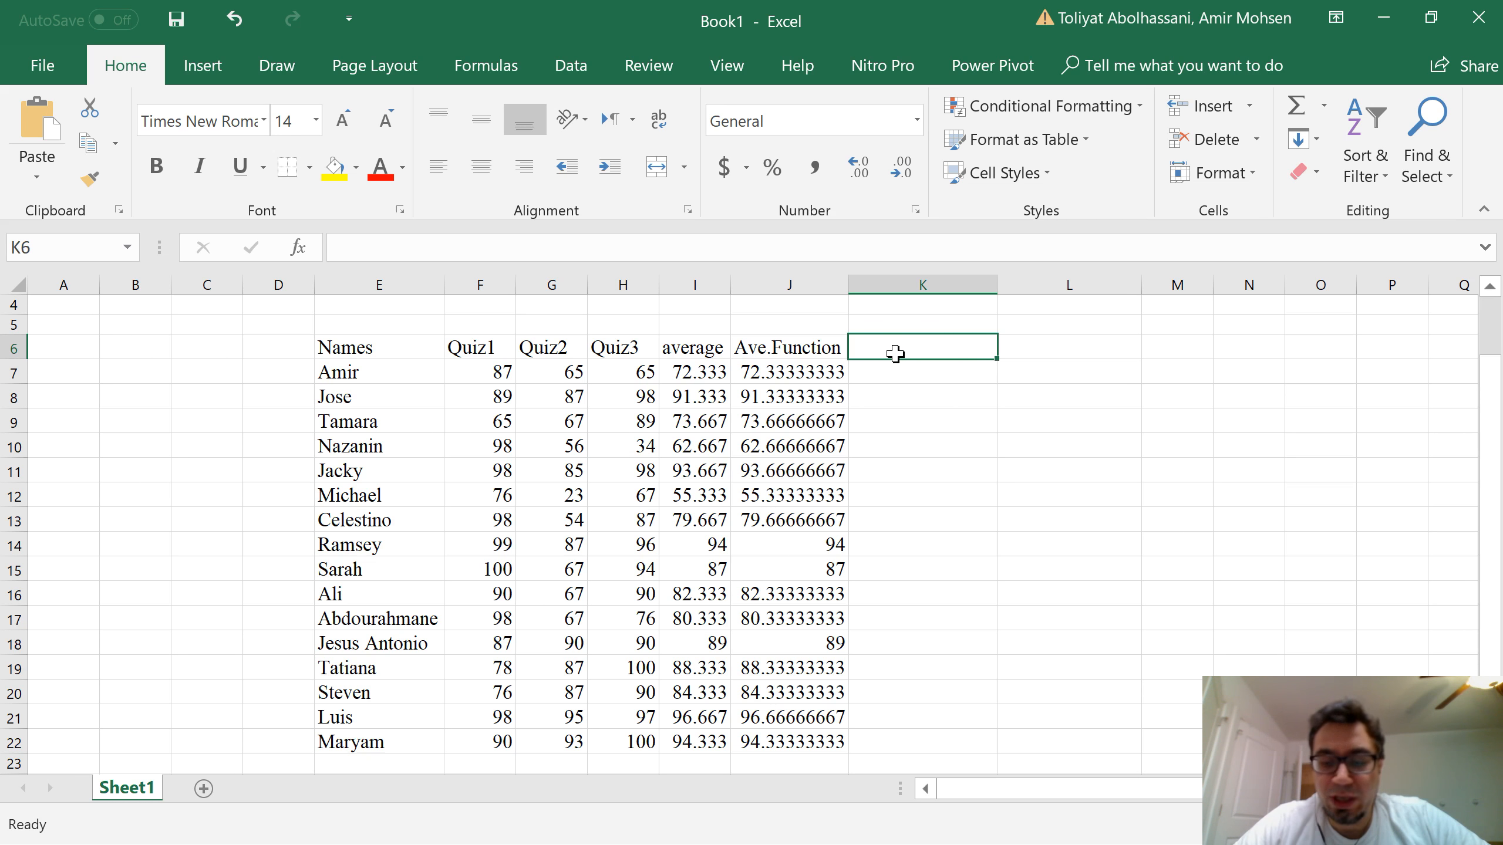
click(459, 373)
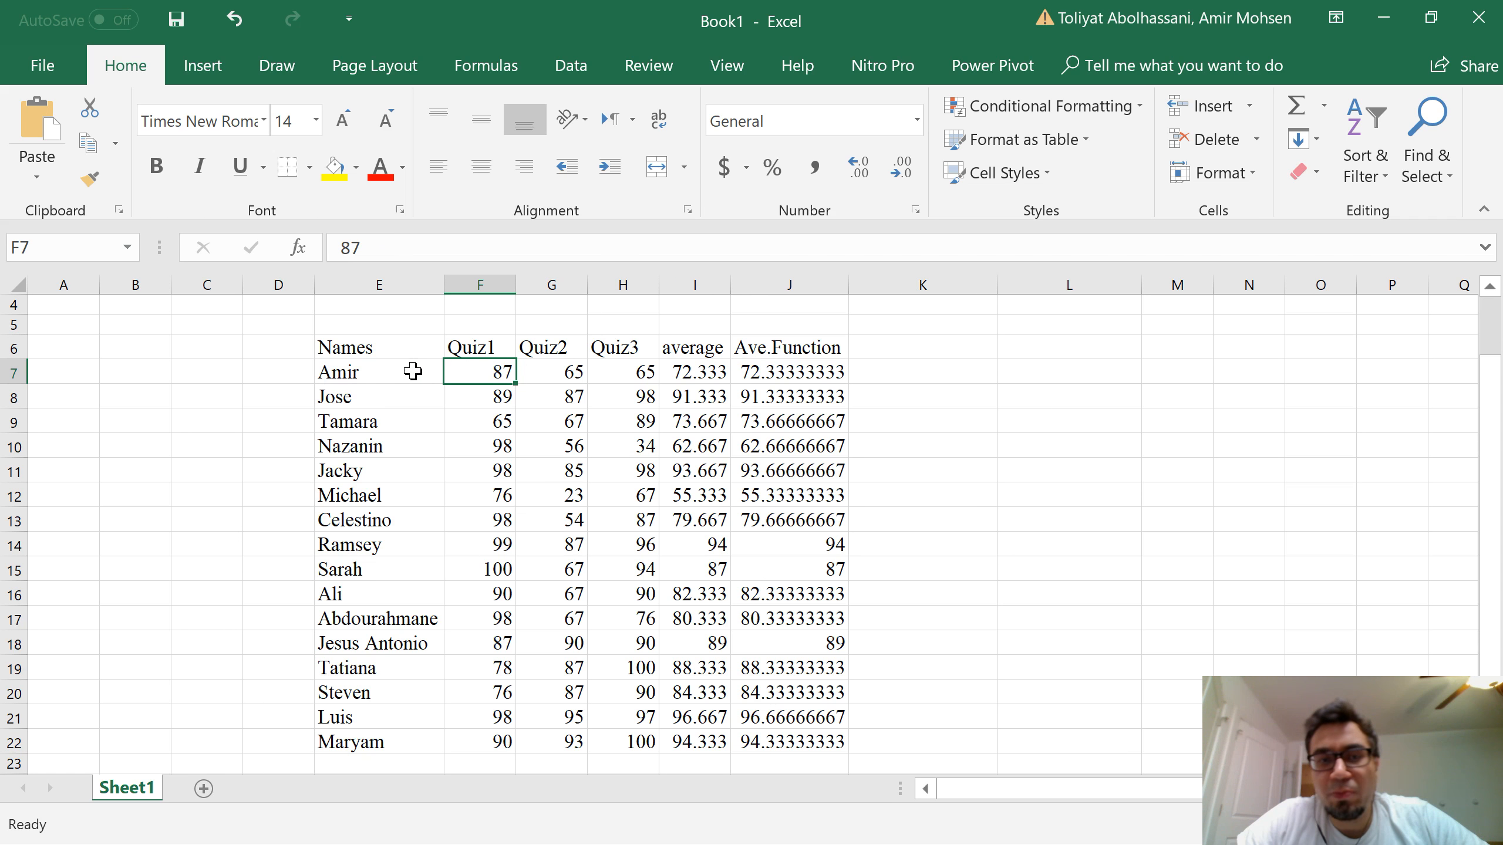
drag(491, 373, 612, 366)
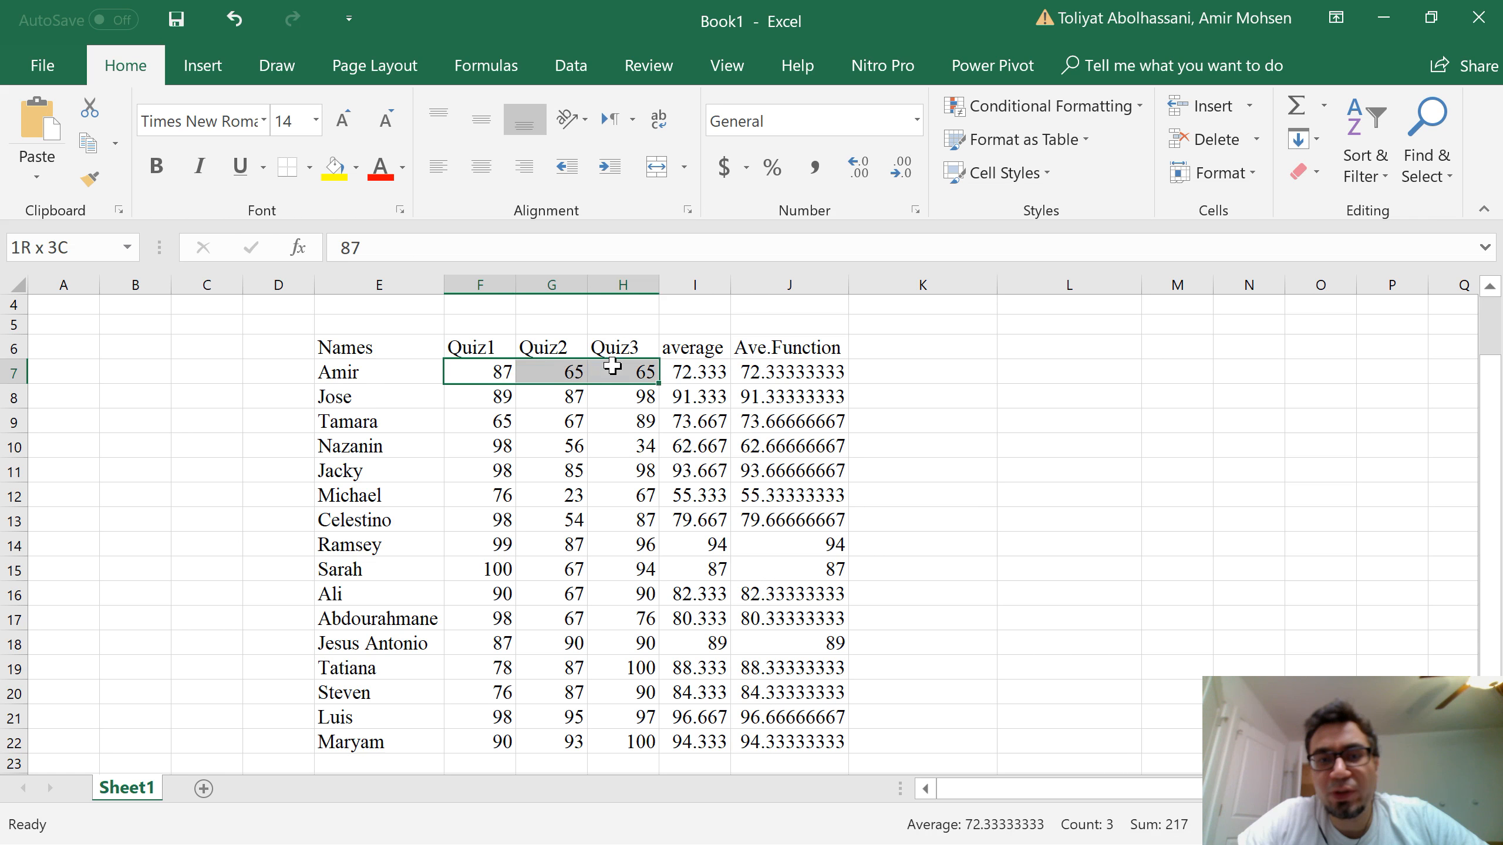
click(898, 349)
text(Min)
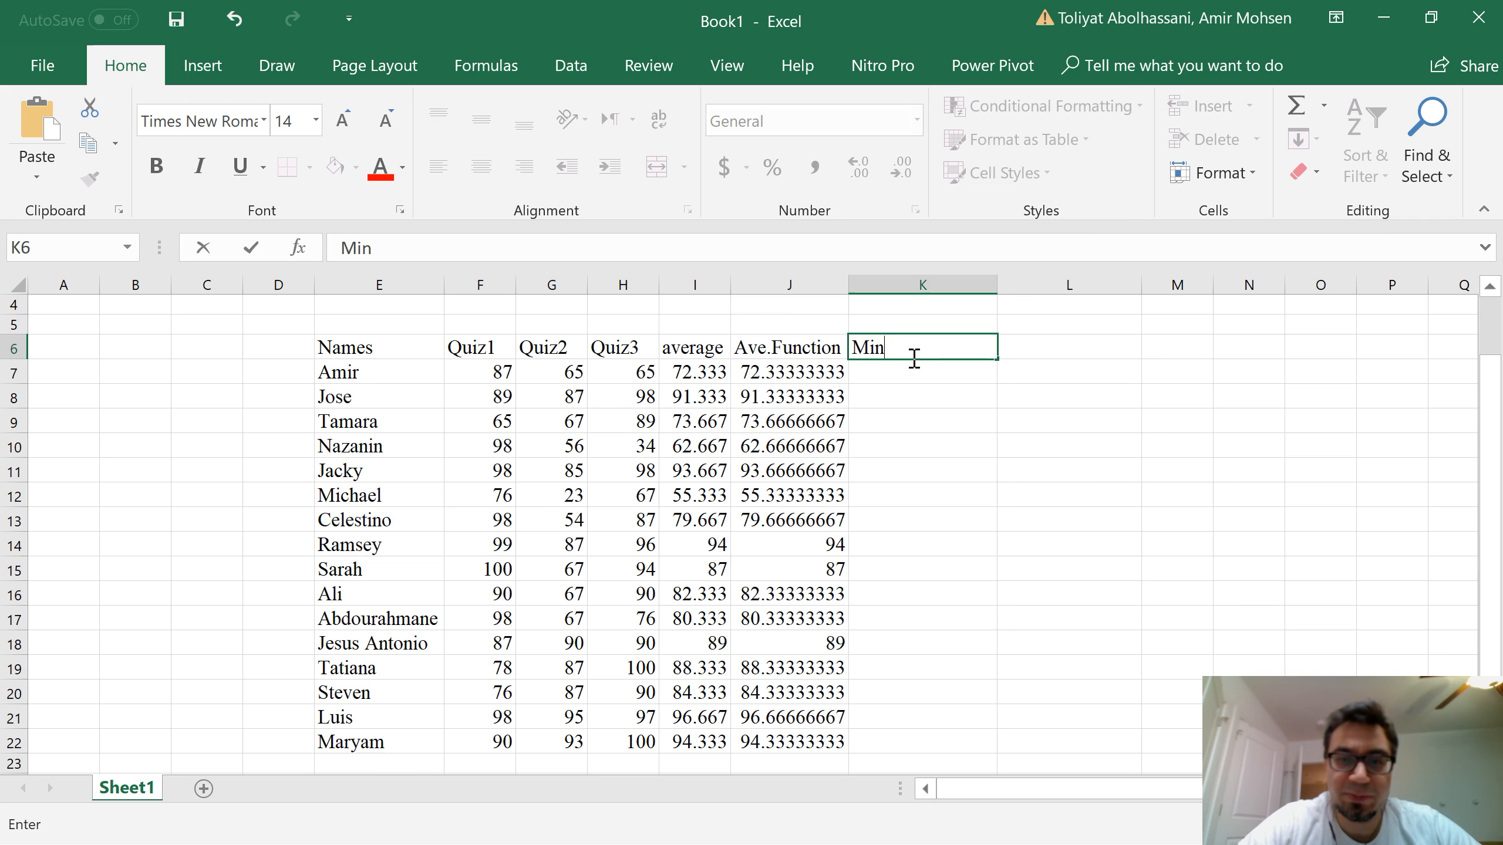
text( of )
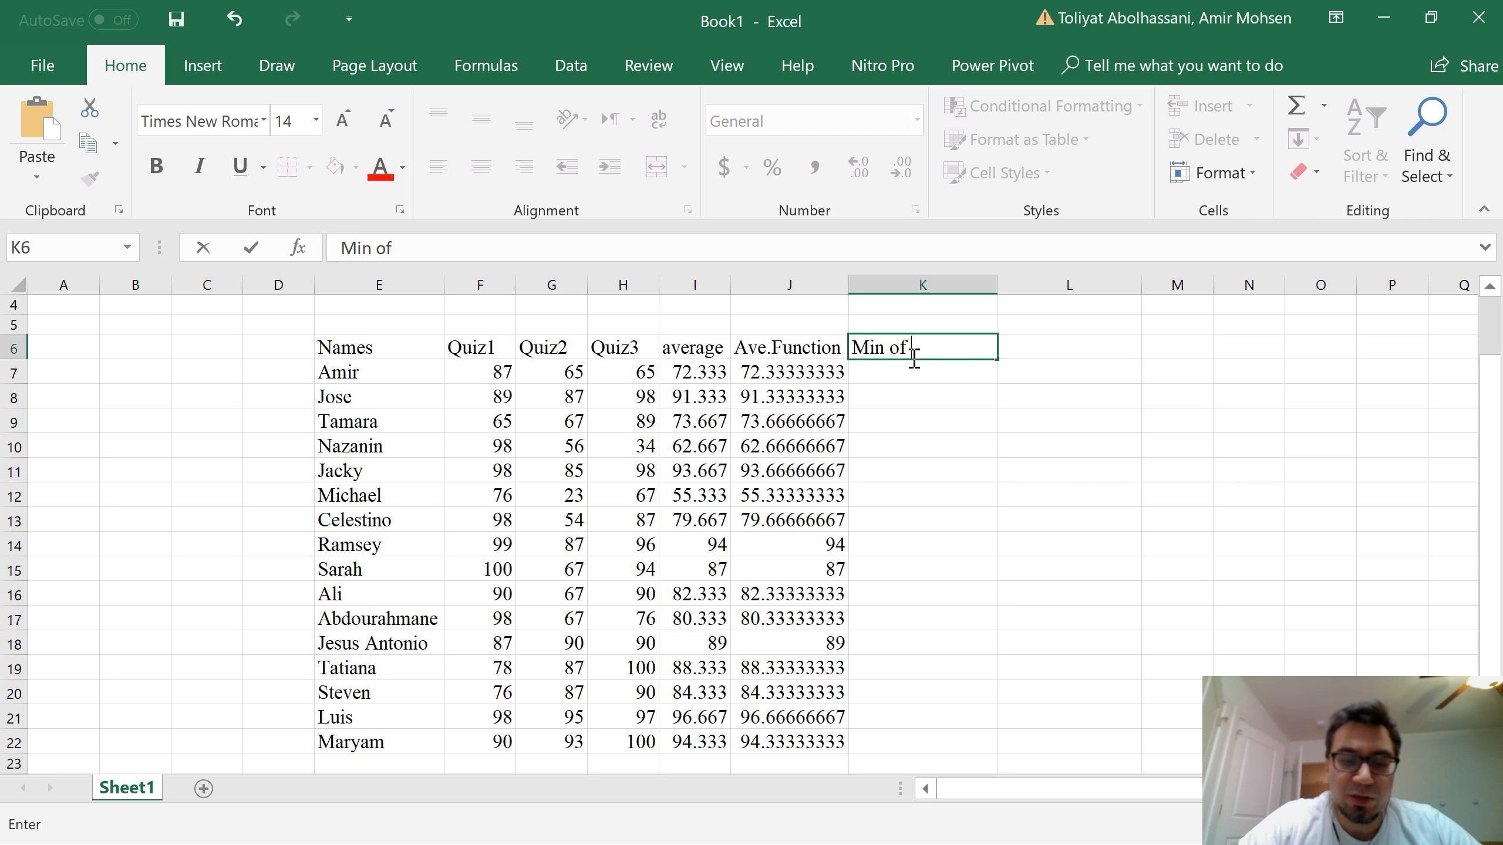
text(grades)
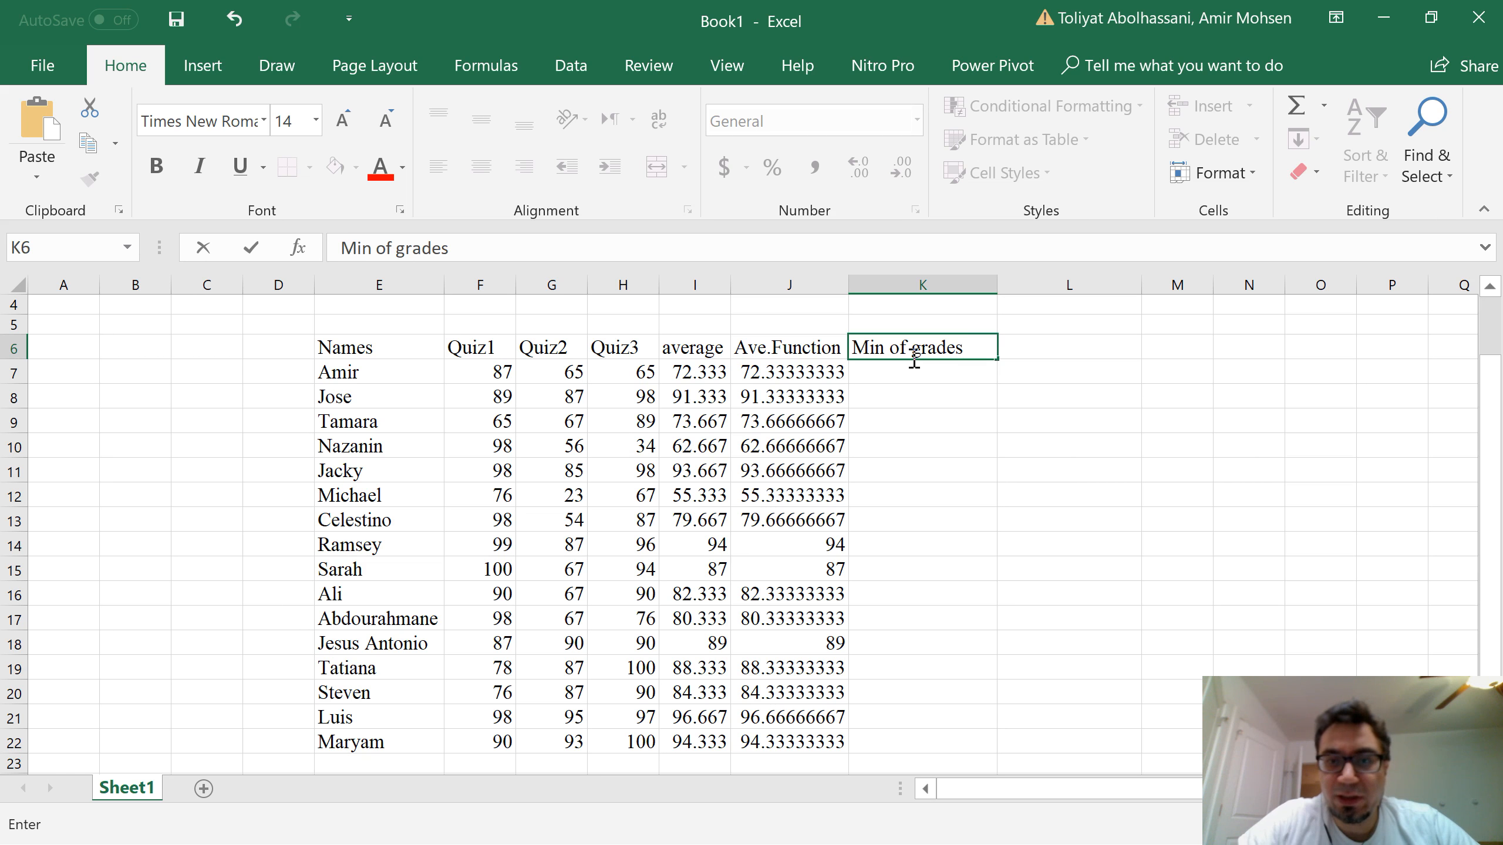
key(Return)
Step: Enter the formula =MIN(F7:H7) in cell K7 to find the first student's lowest quiz grade
text(=)
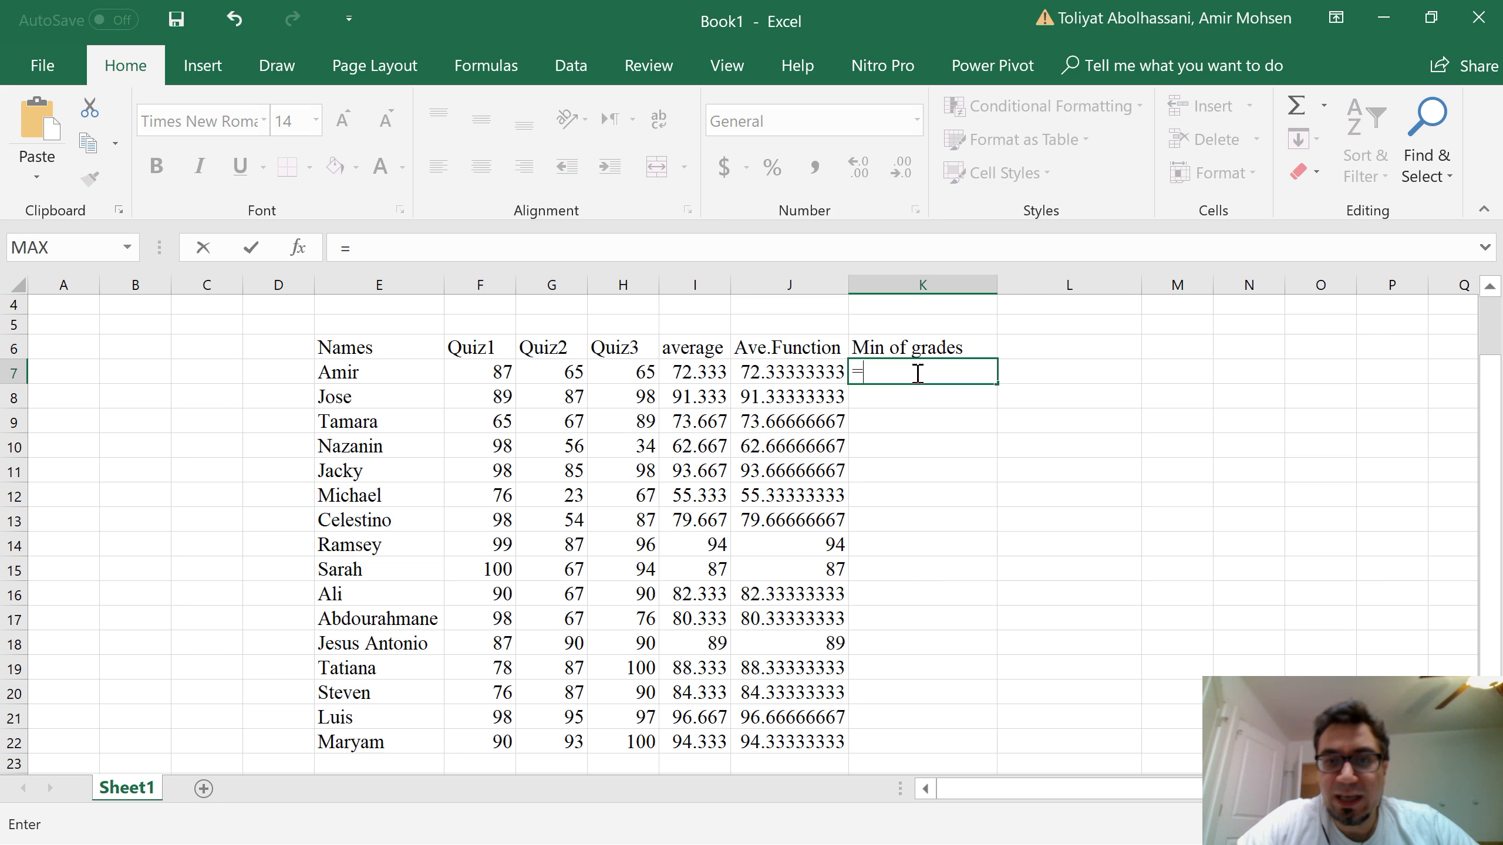
text(min)
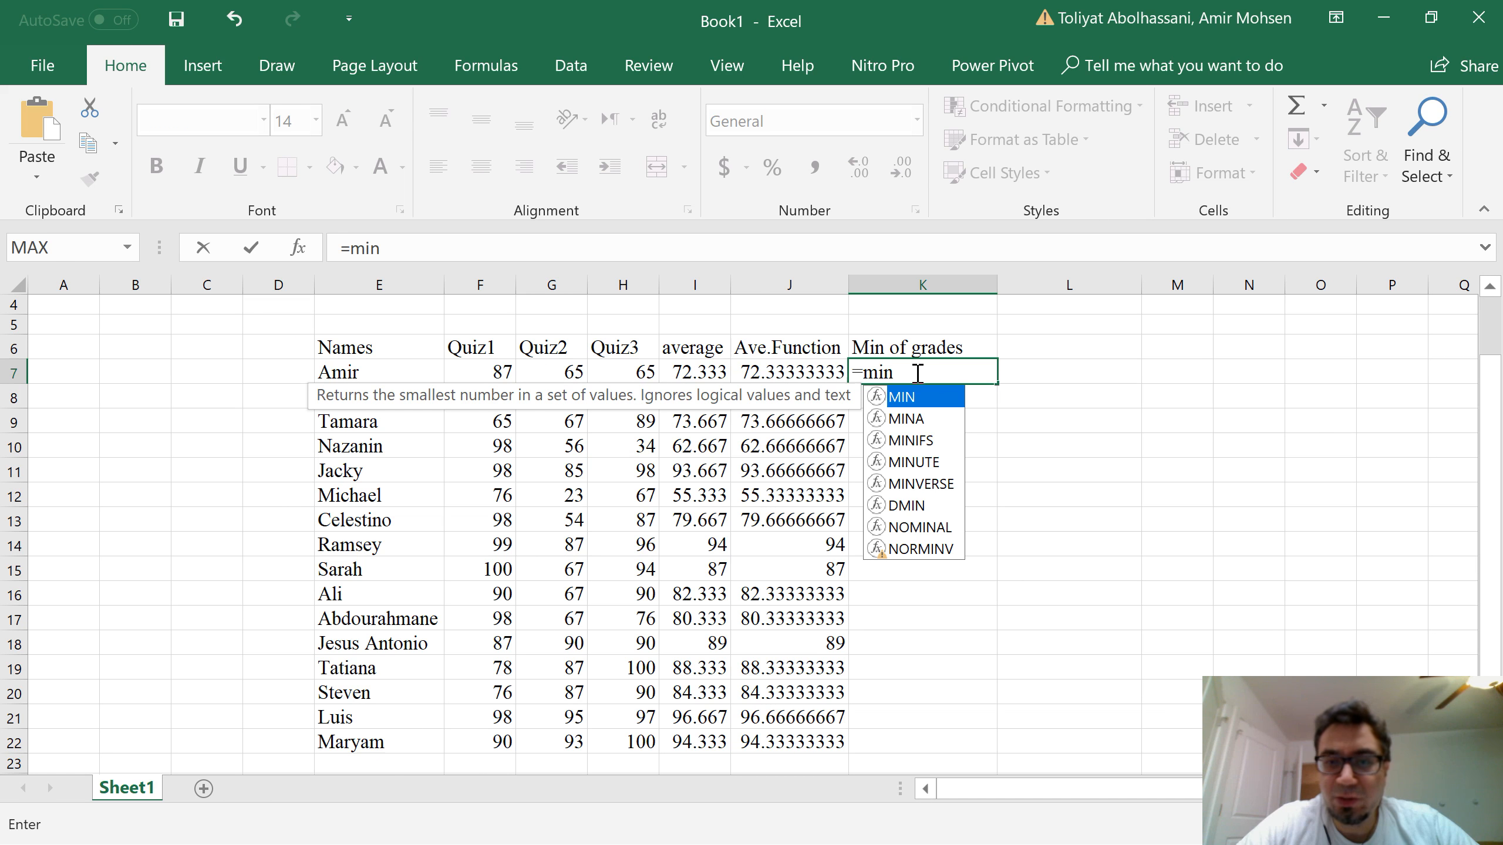
text(()
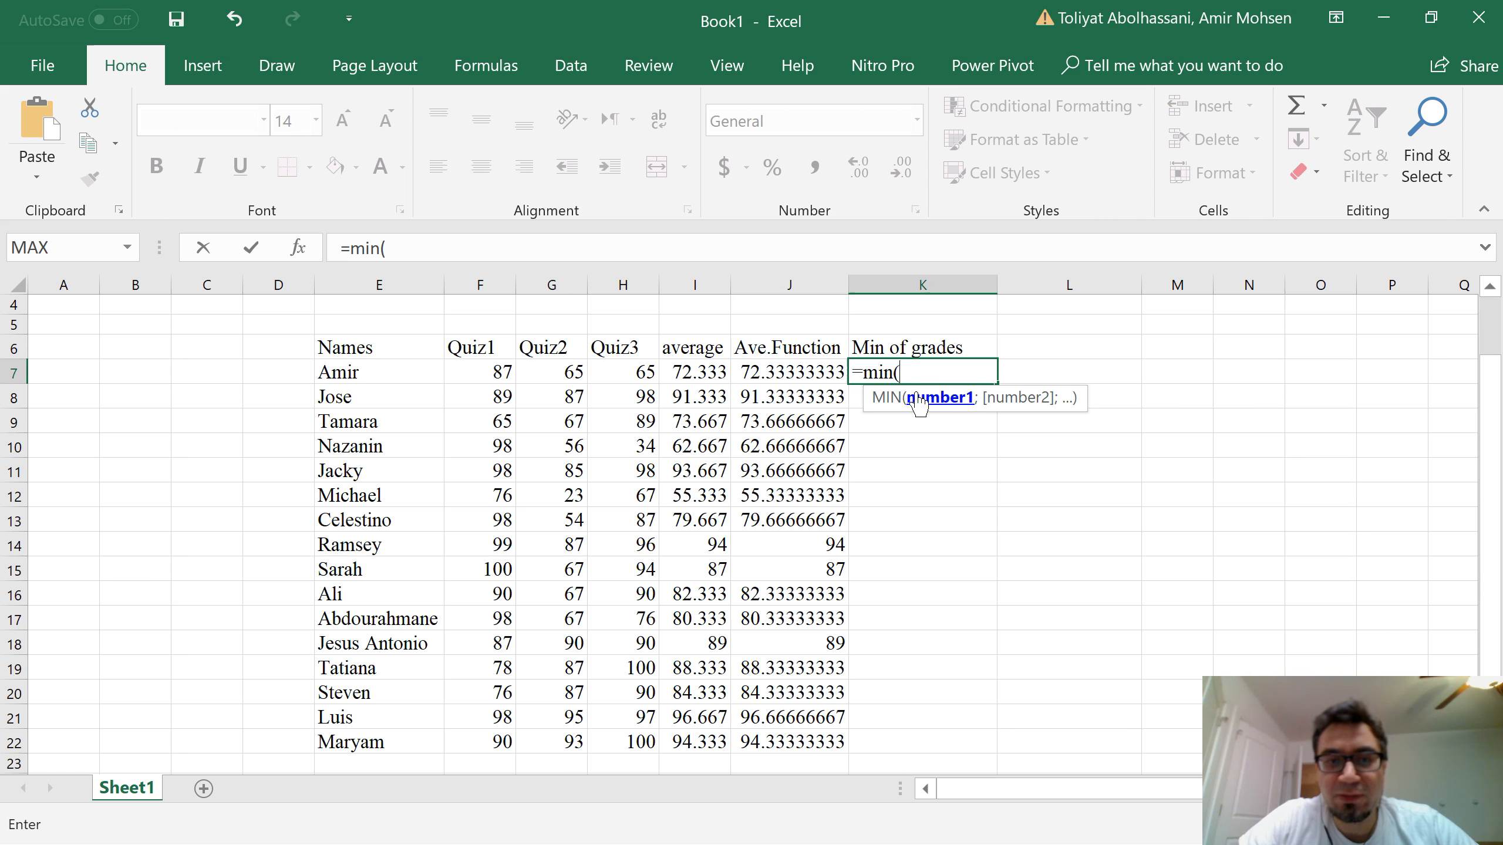
drag(496, 382, 643, 372)
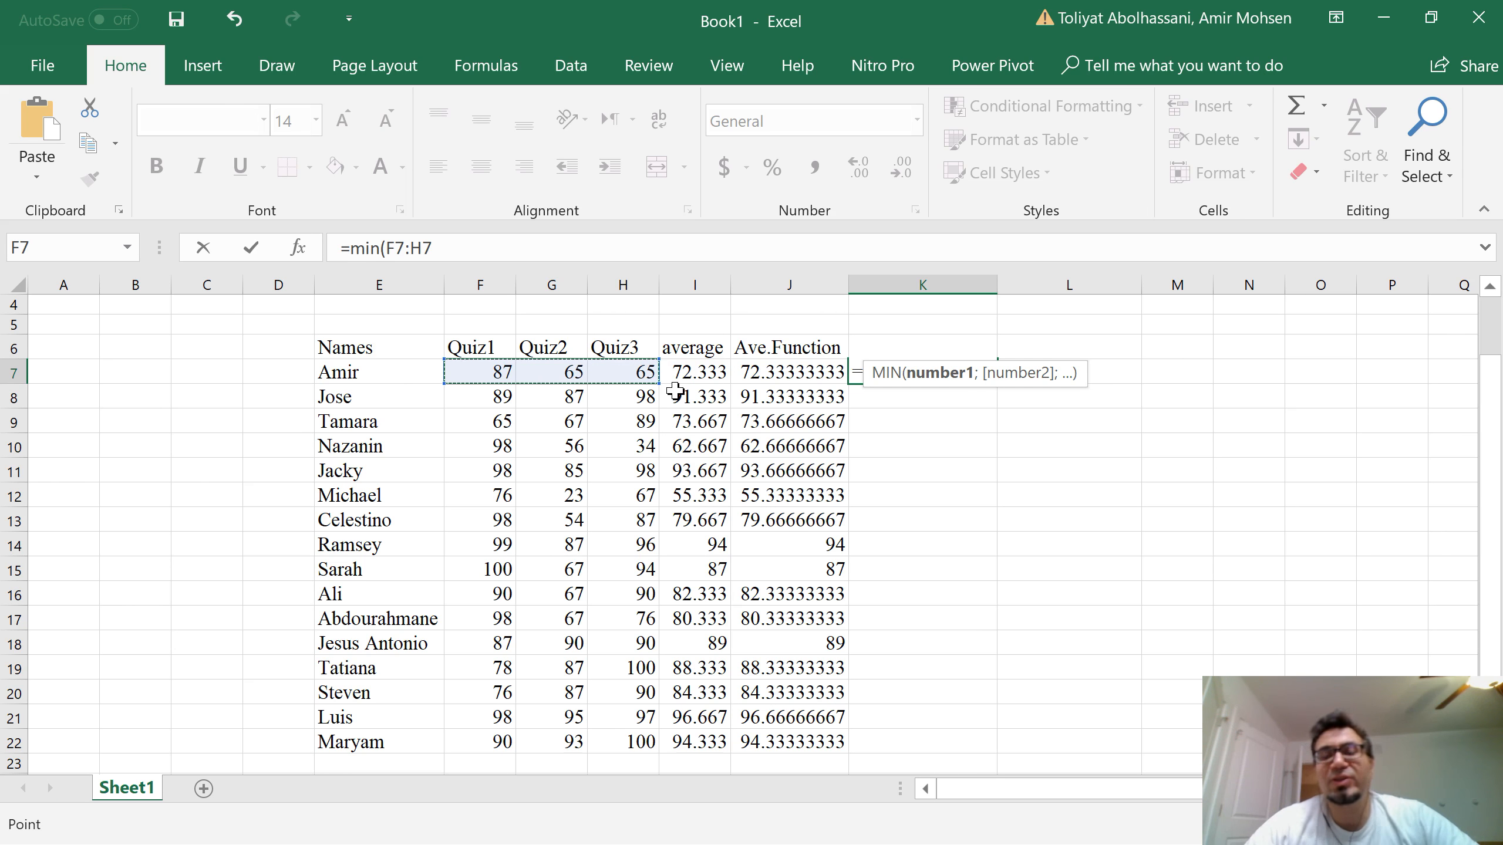
text())
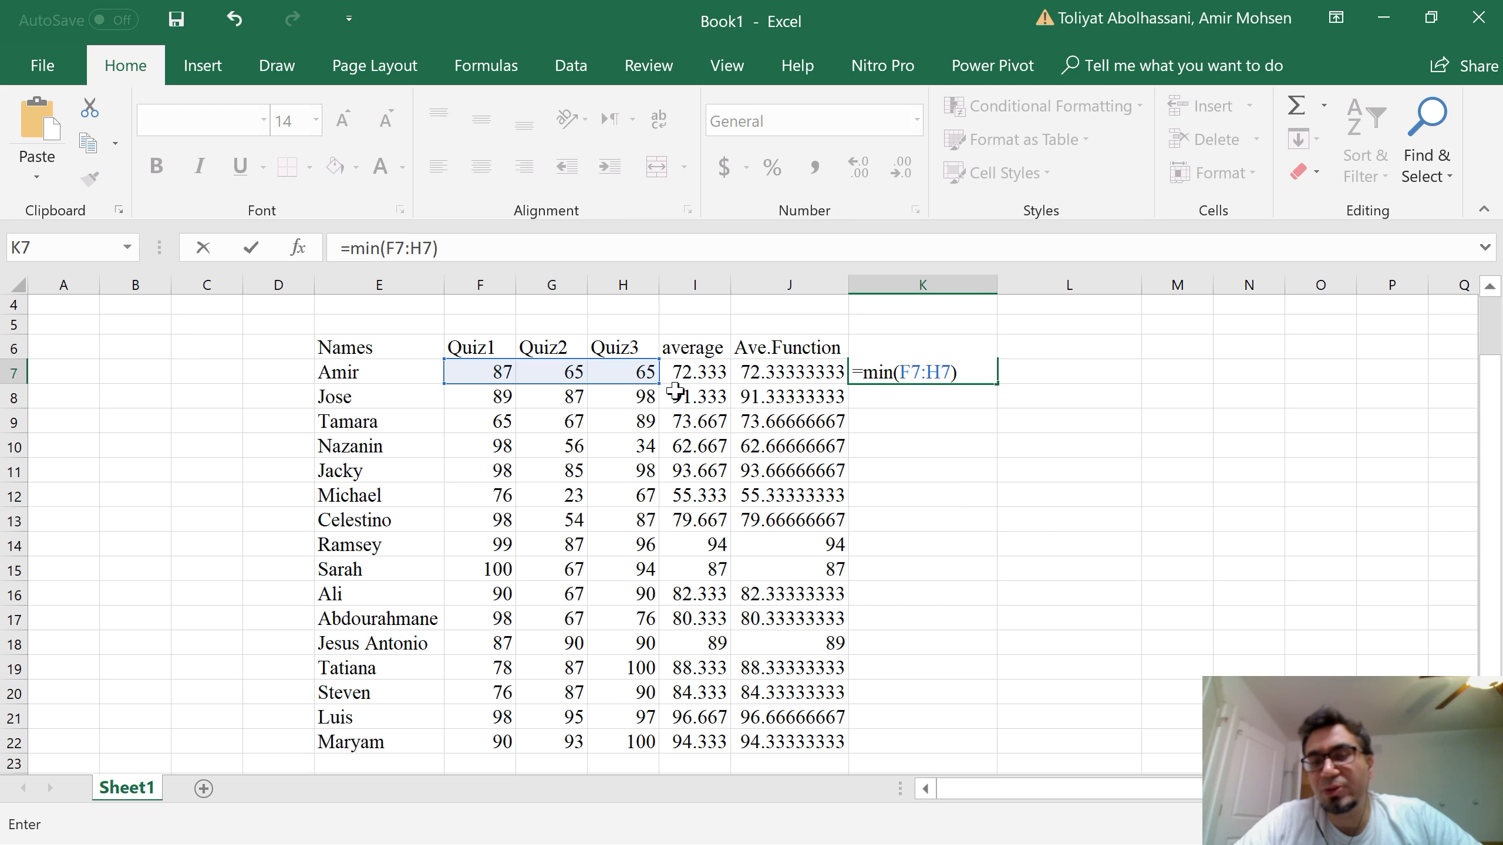
key(Return)
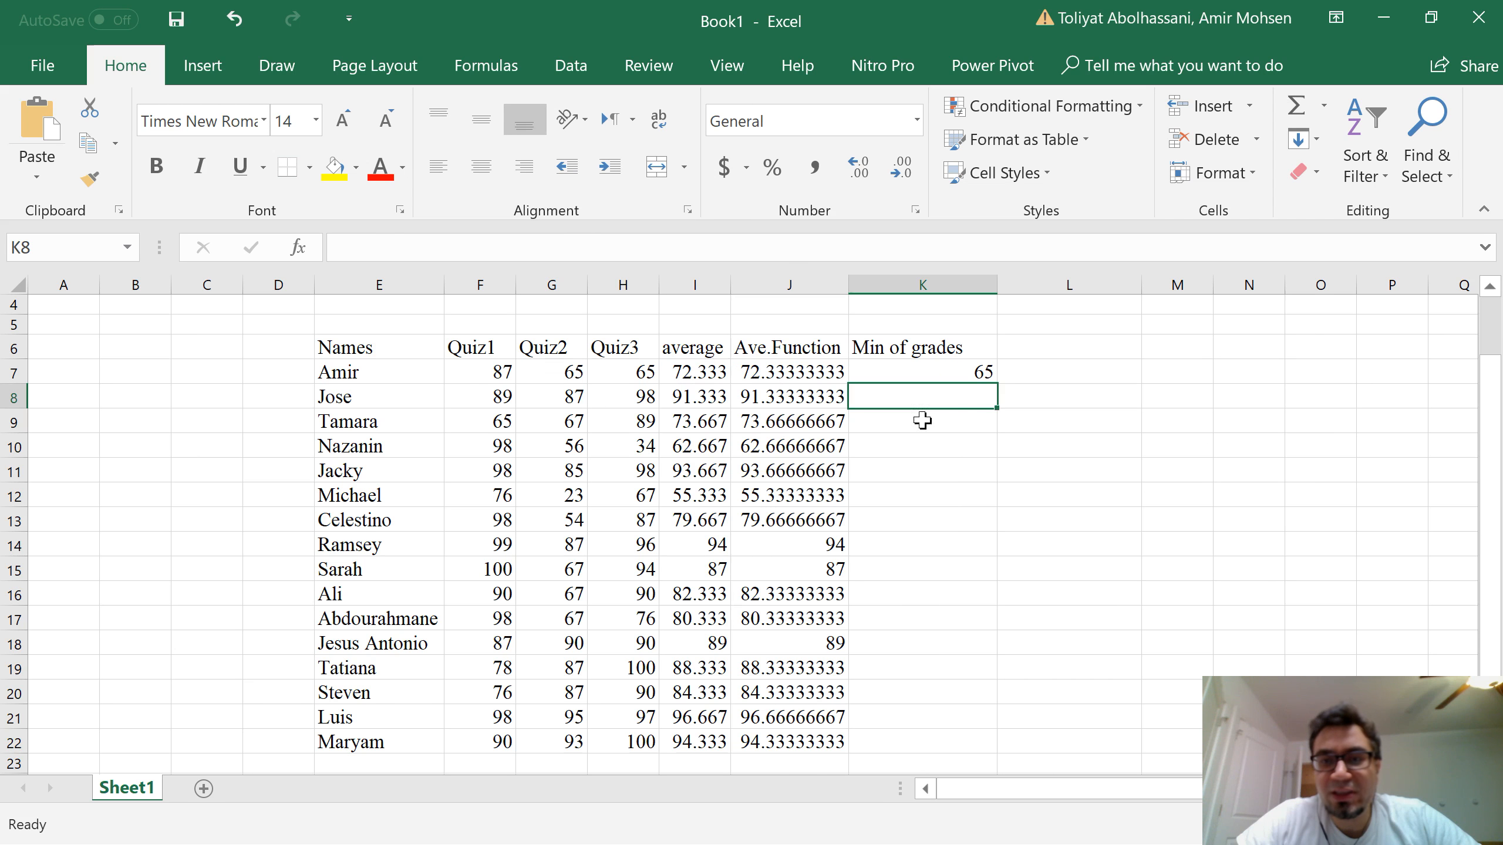
Step: Fill the minimum formula from K7 down to K22 for all remaining students
click(950, 377)
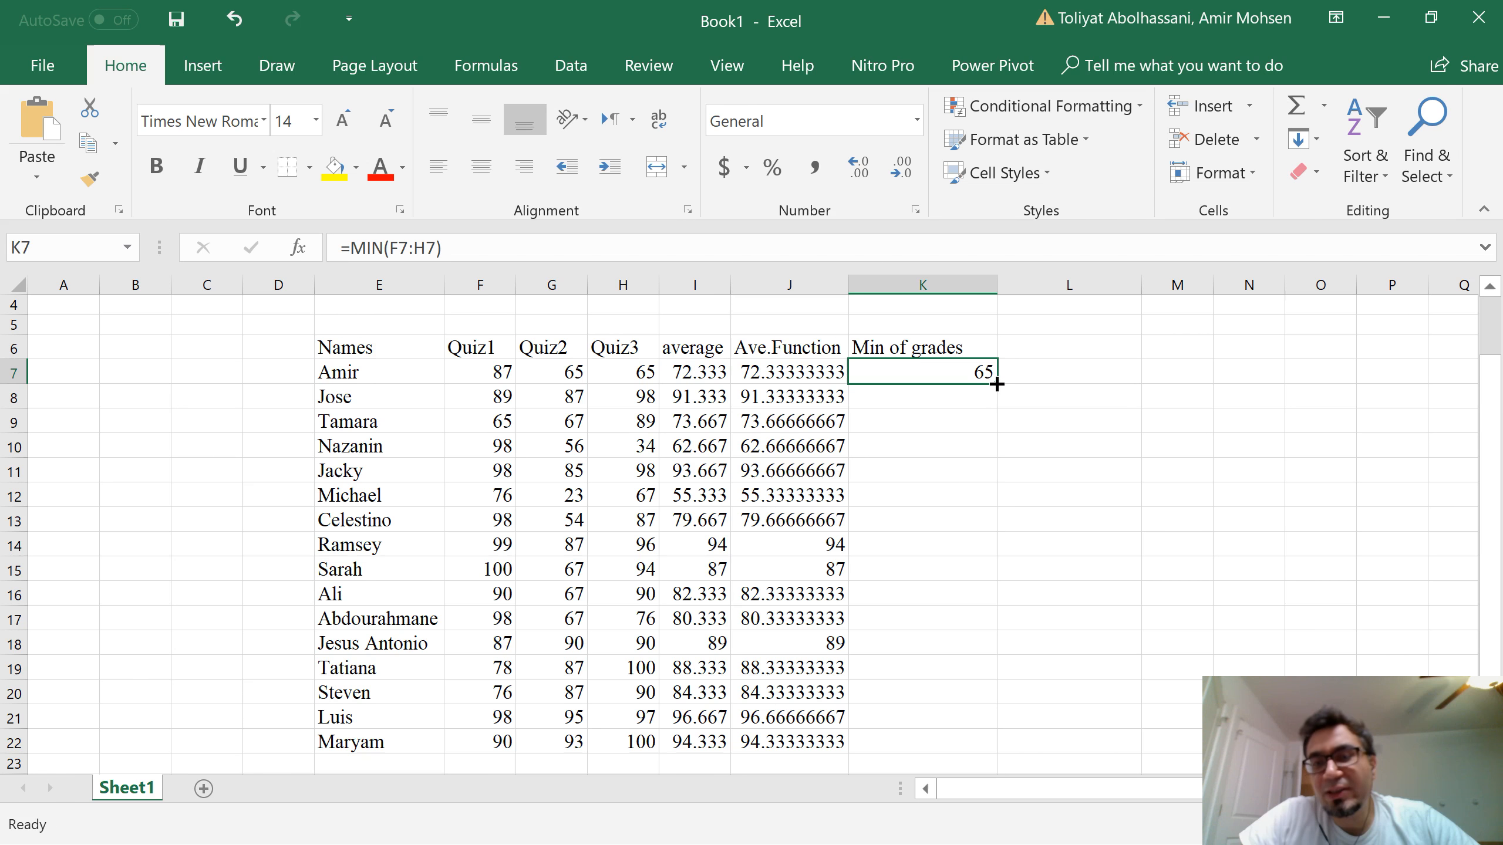
drag(997, 383, 993, 410)
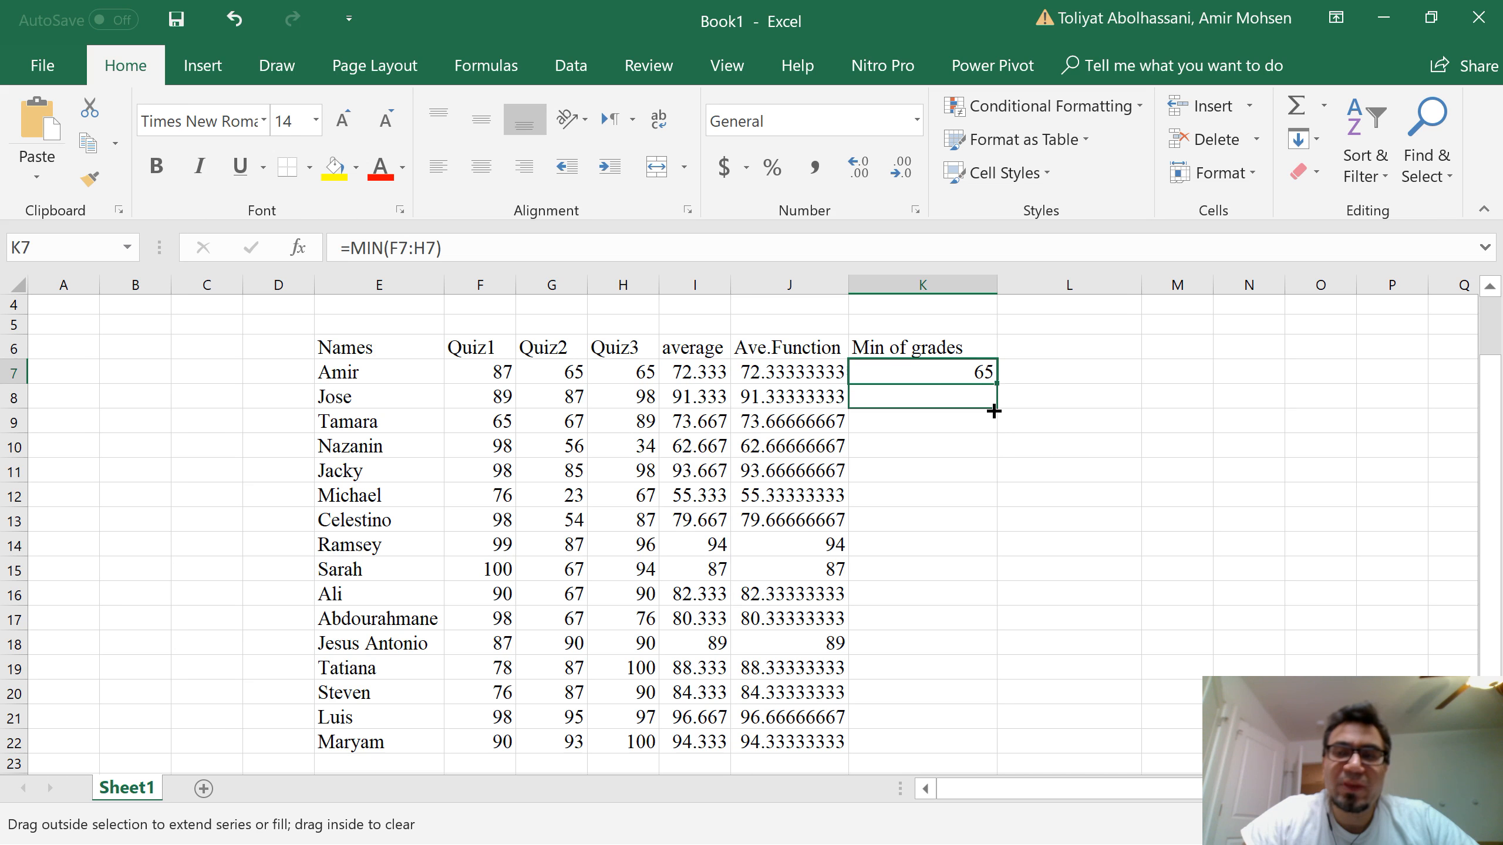
drag(993, 412, 979, 745)
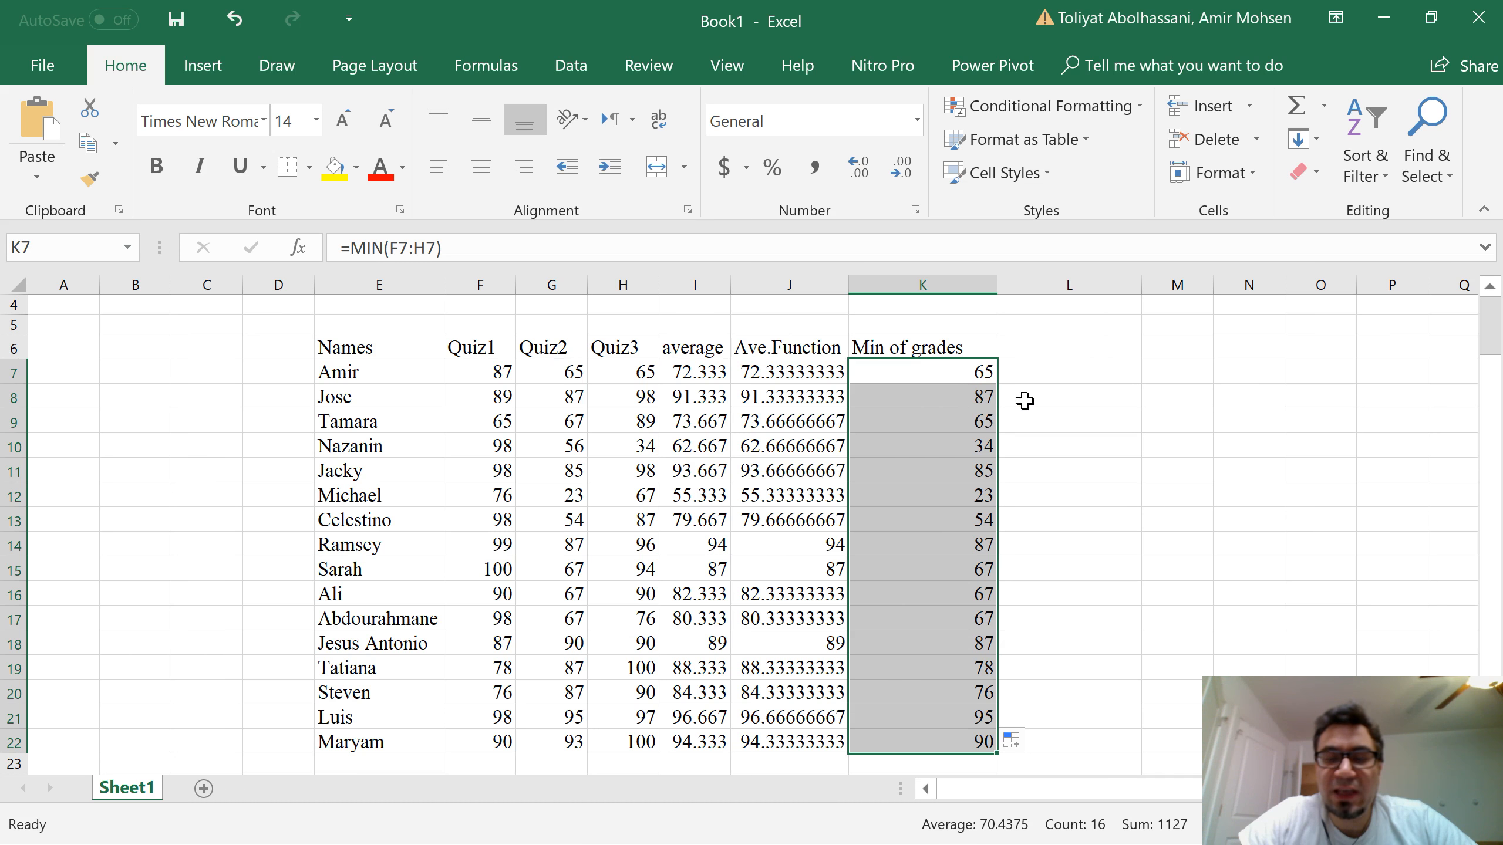
Step: Examine the filled formulas in K7 through K10 to see how their row references change
click(955, 382)
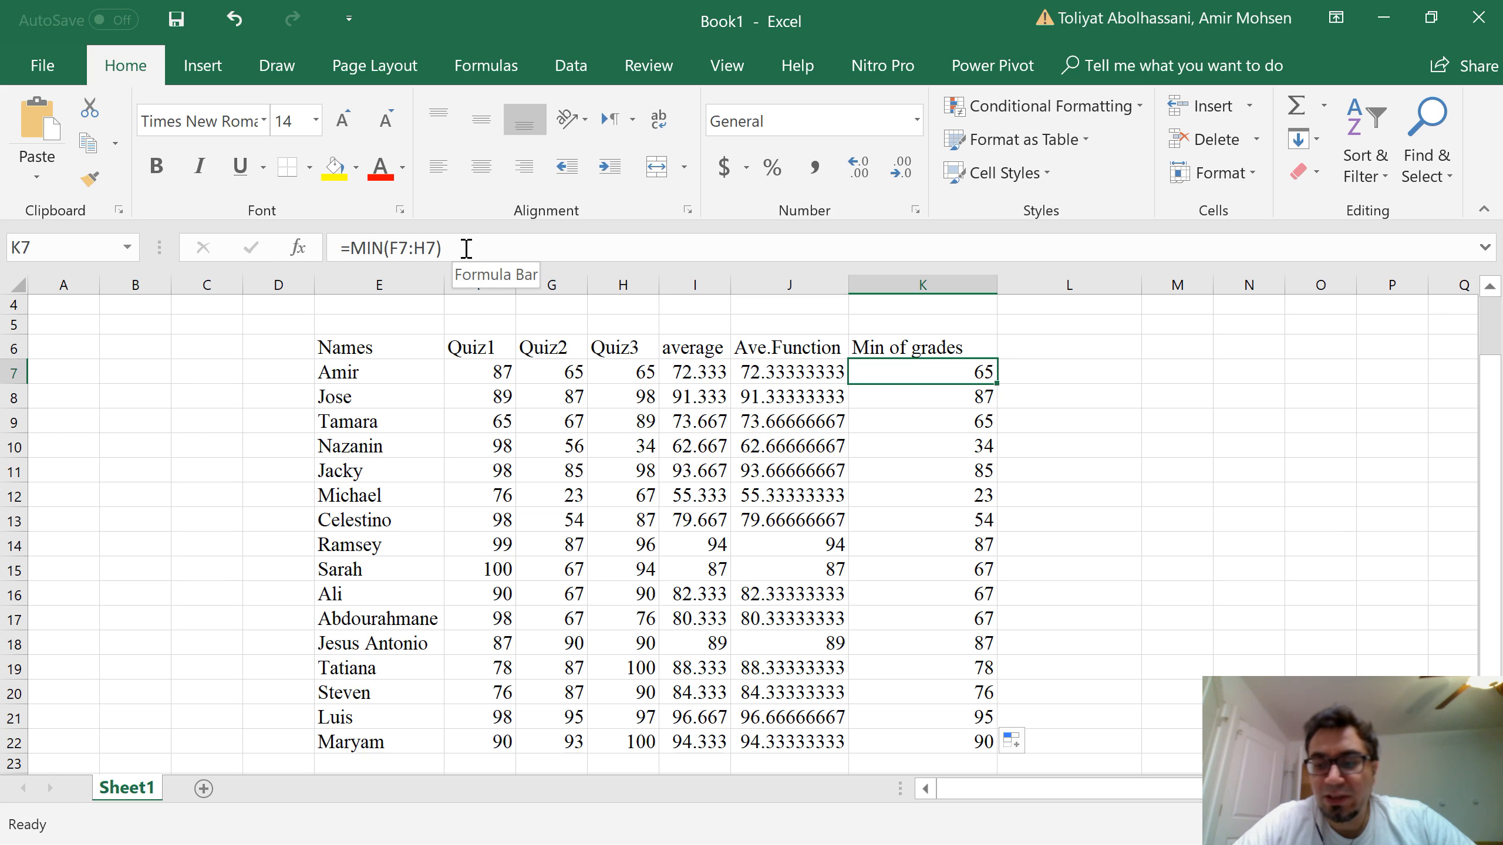
key(Down)
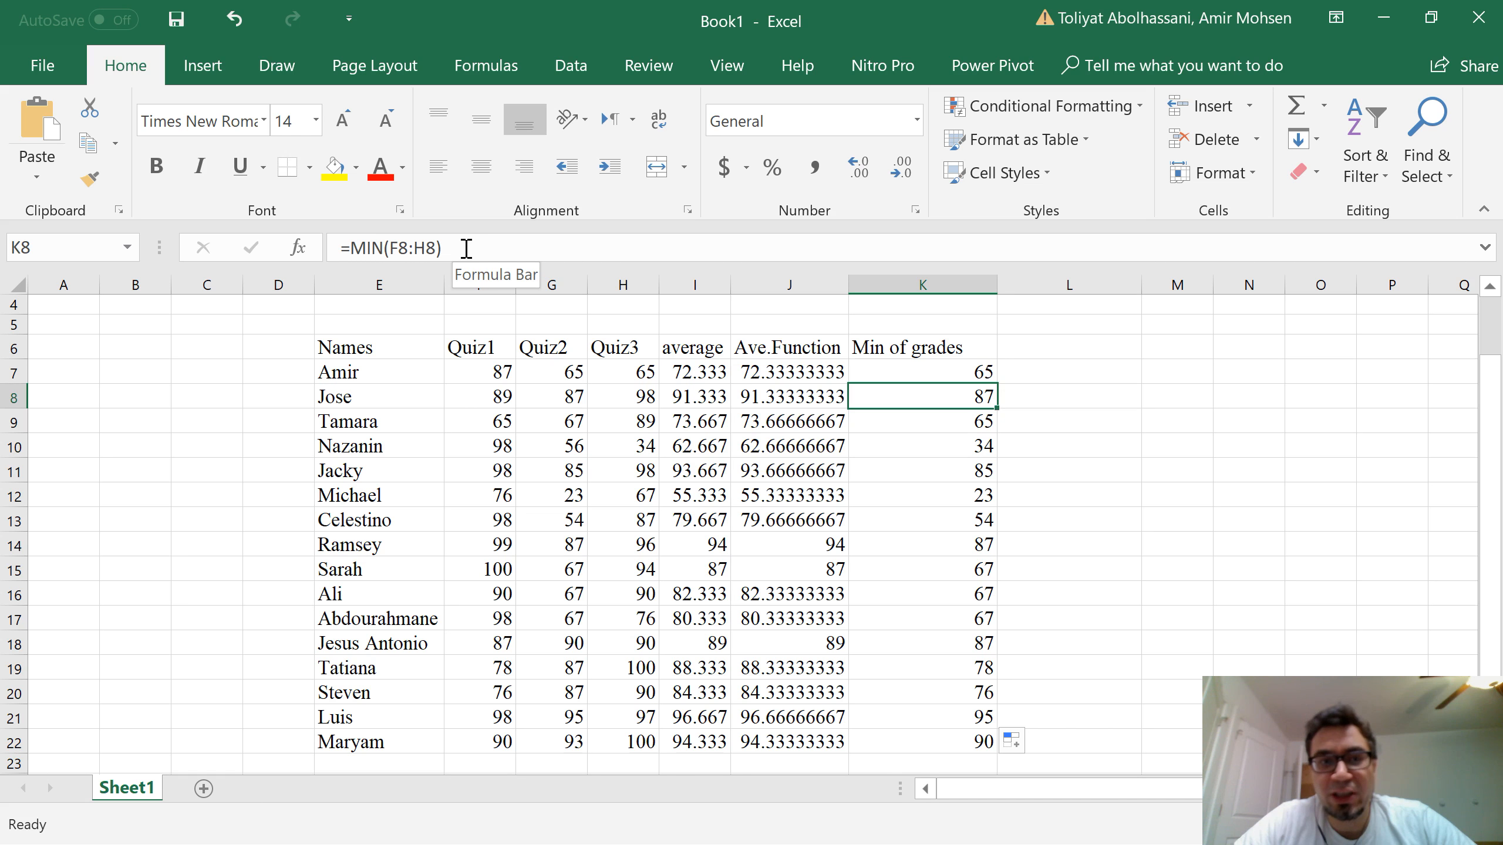
key(Down)
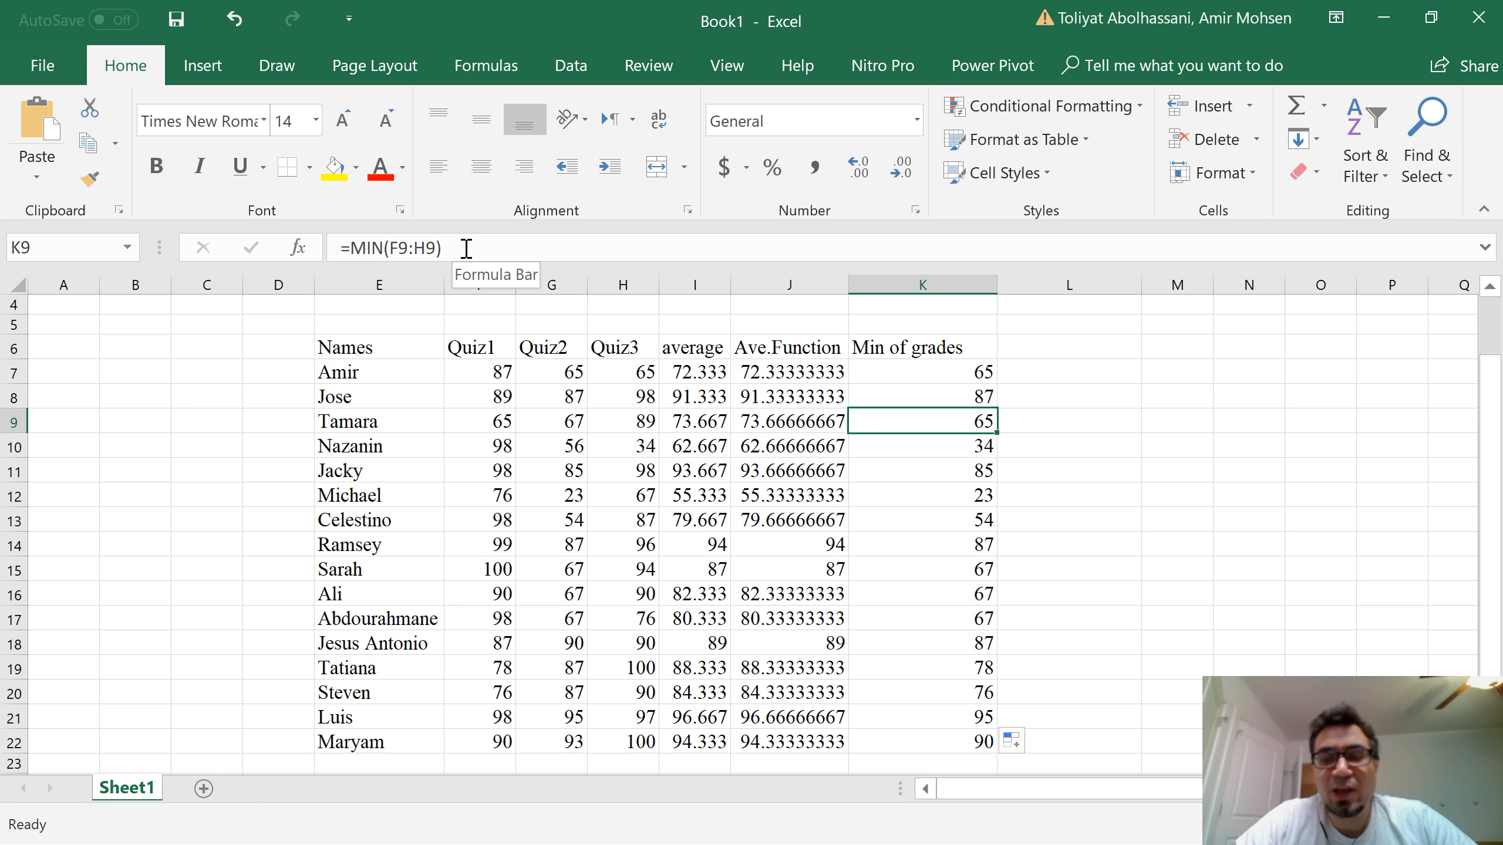
key(Down)
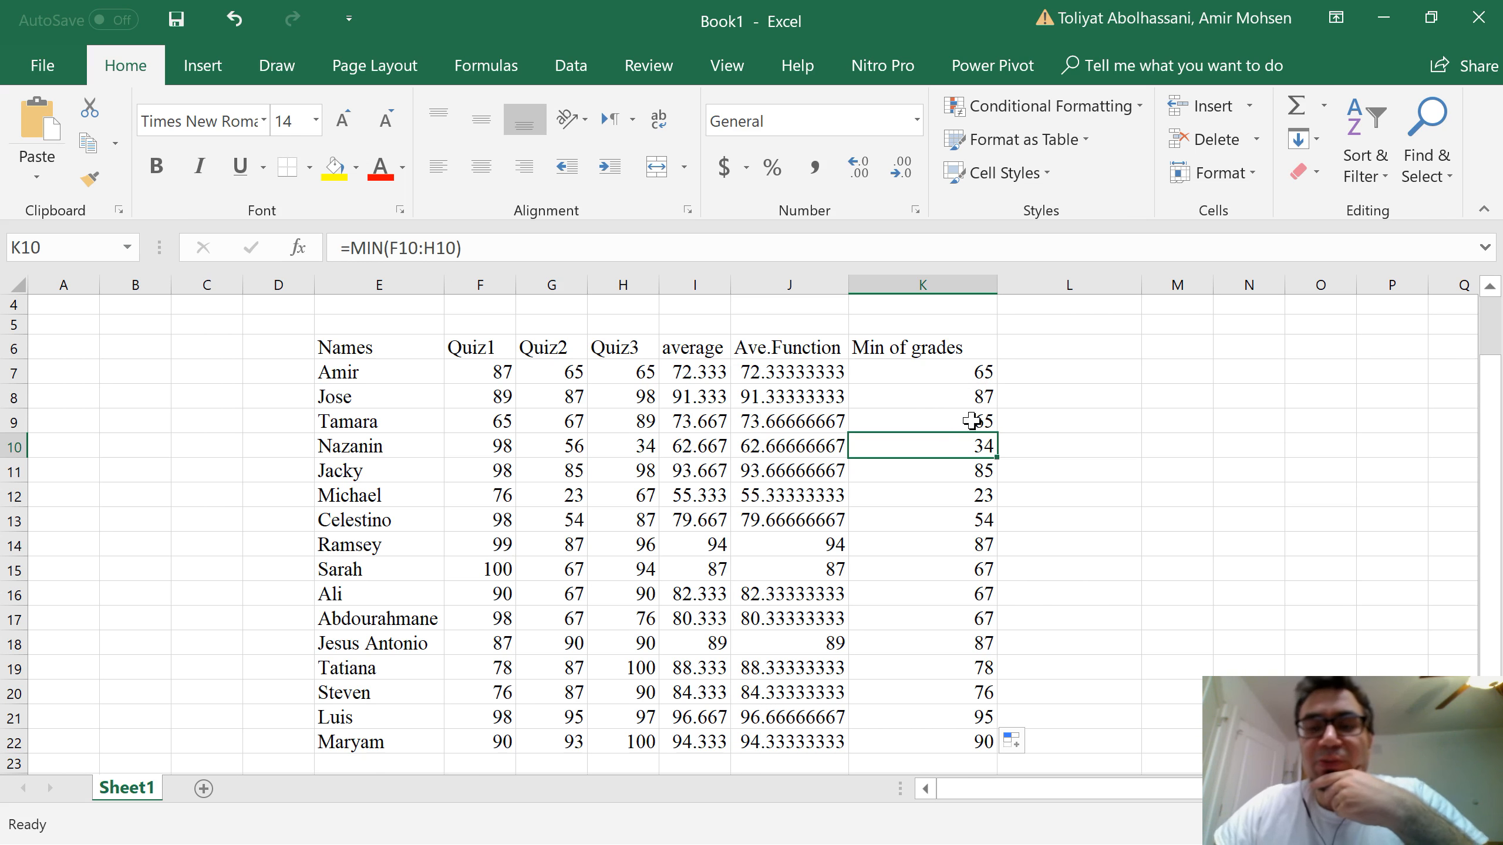
click(946, 380)
click(952, 396)
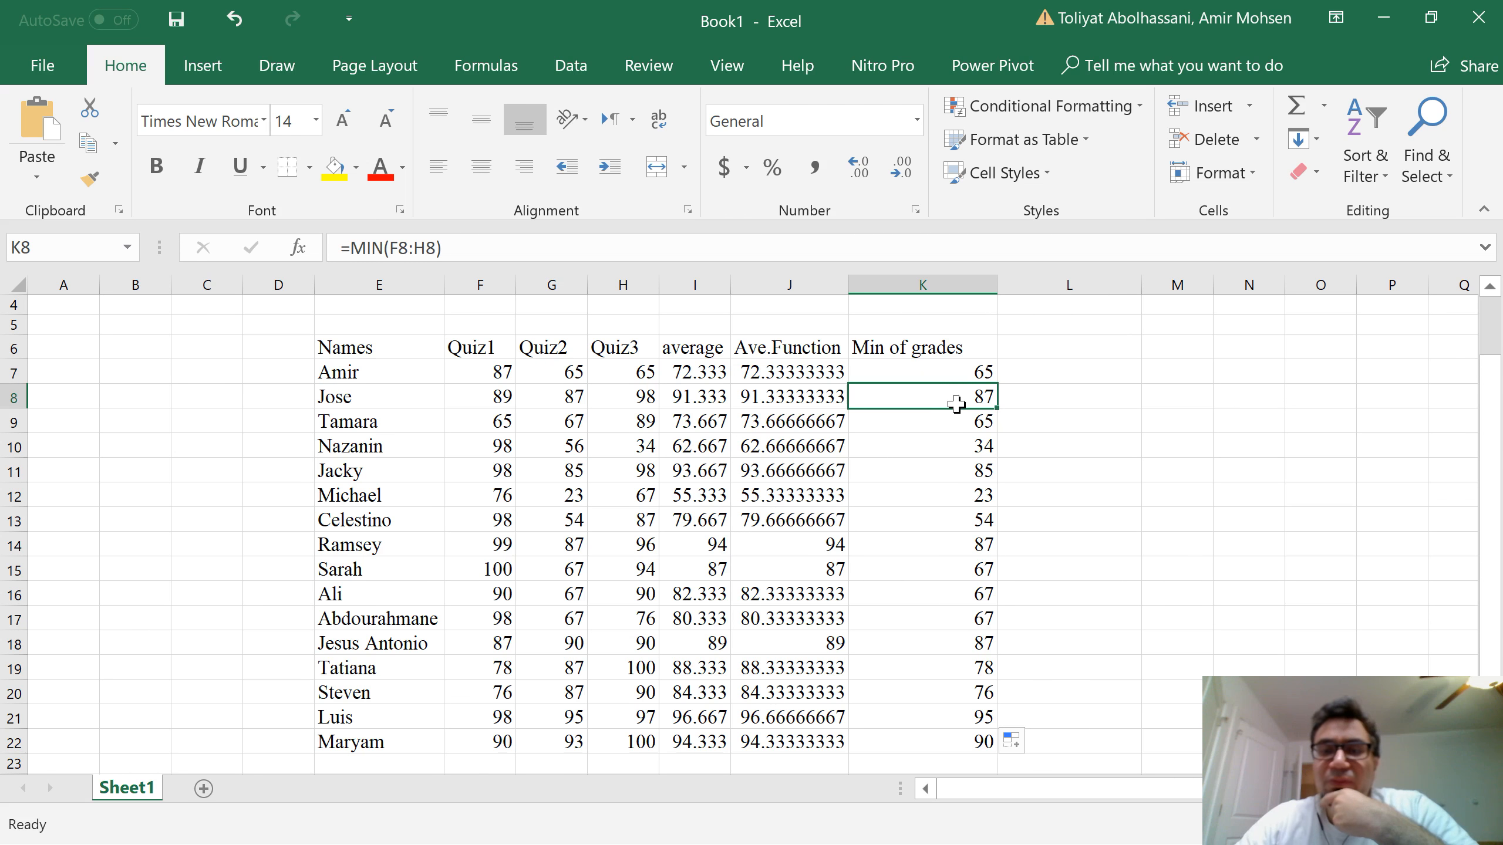
click(946, 375)
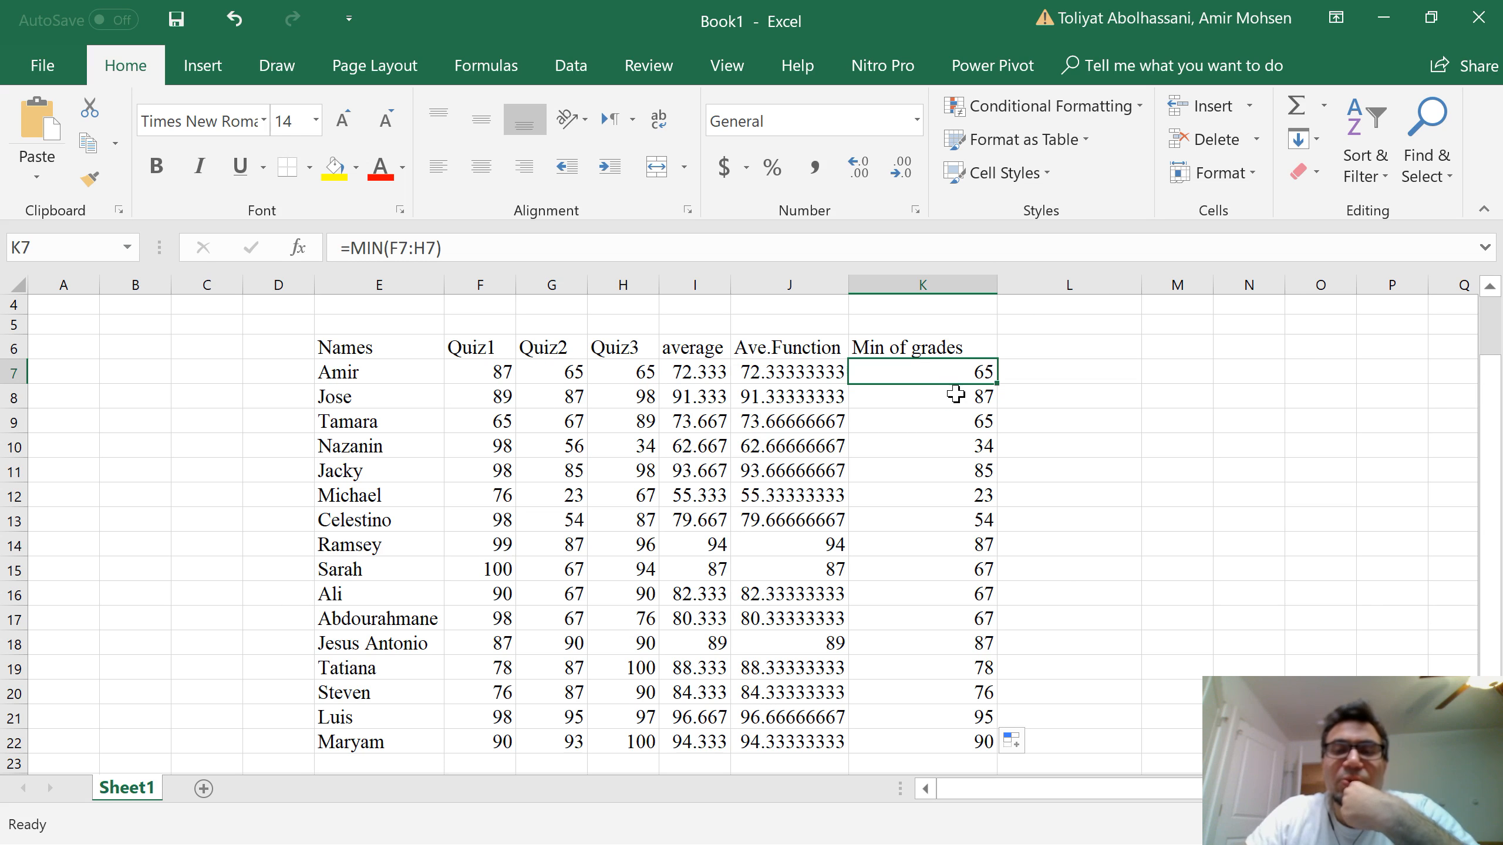
click(958, 399)
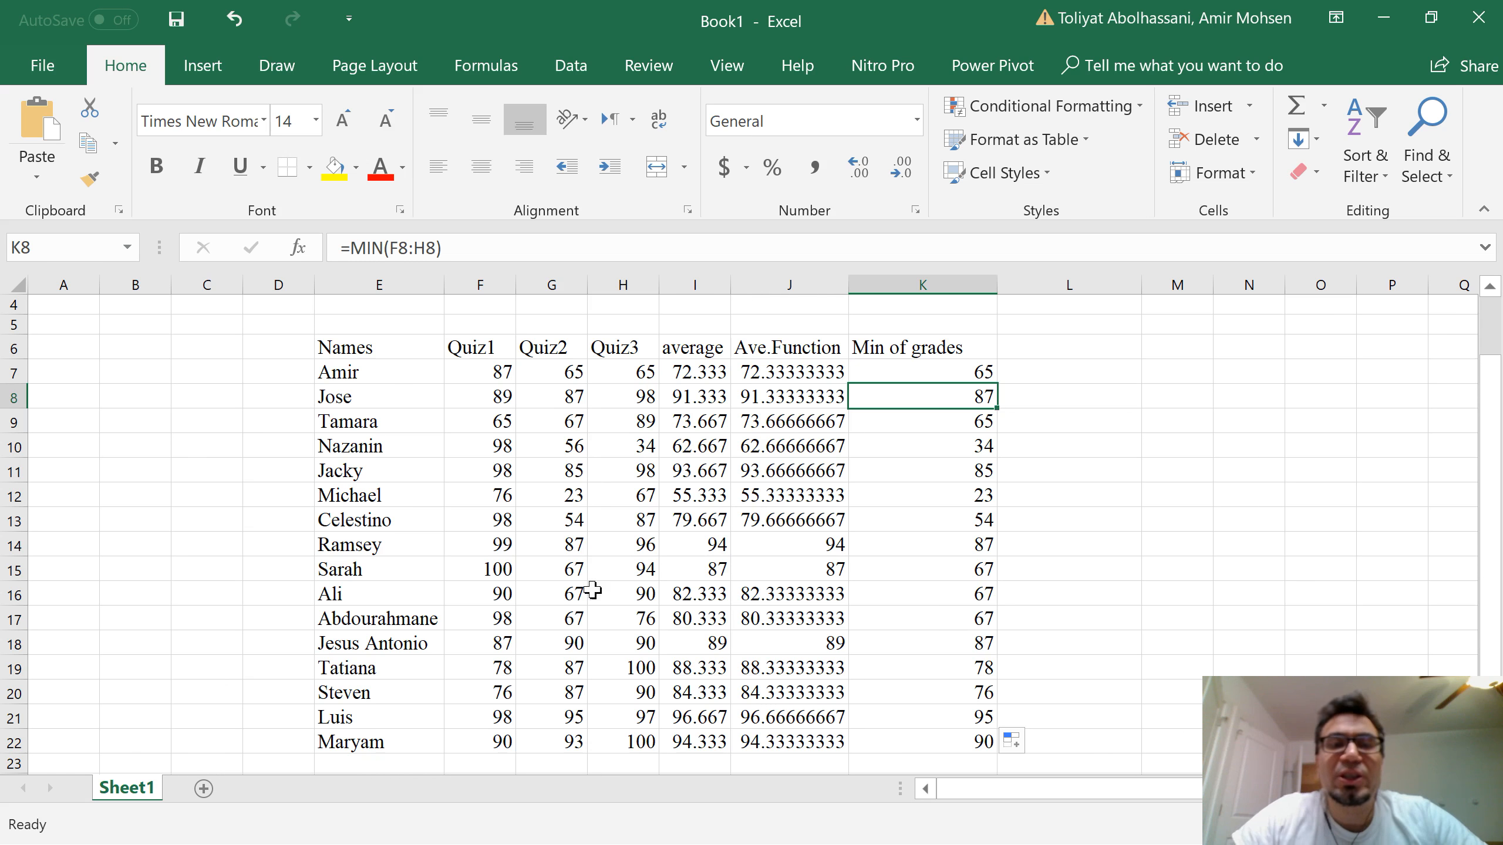
Step: Review the Quiz1 and Quiz2 columns and the row of exam averages beneath the student list
click(1068, 394)
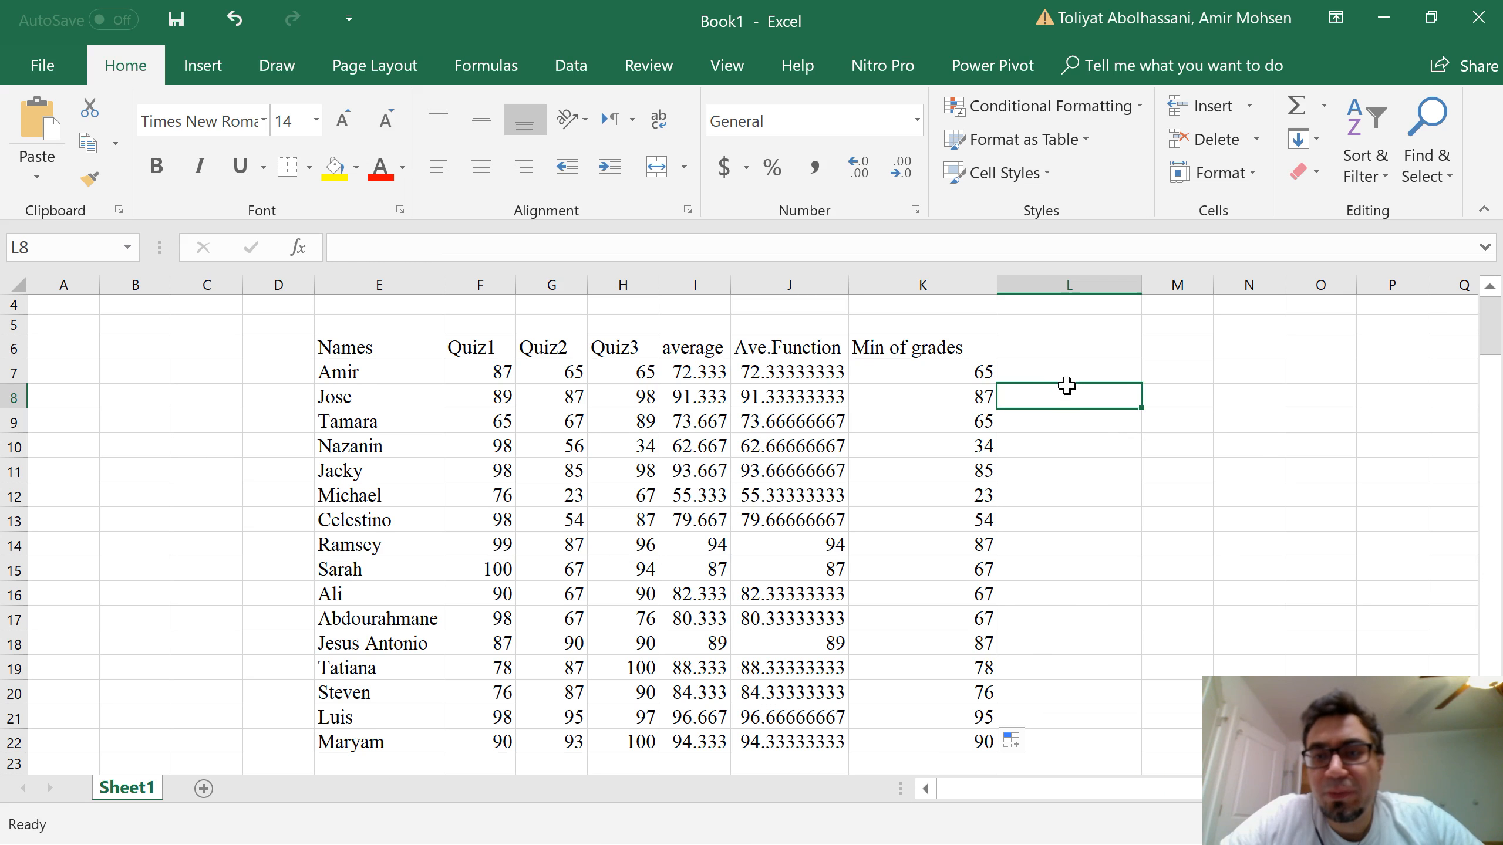
click(1059, 373)
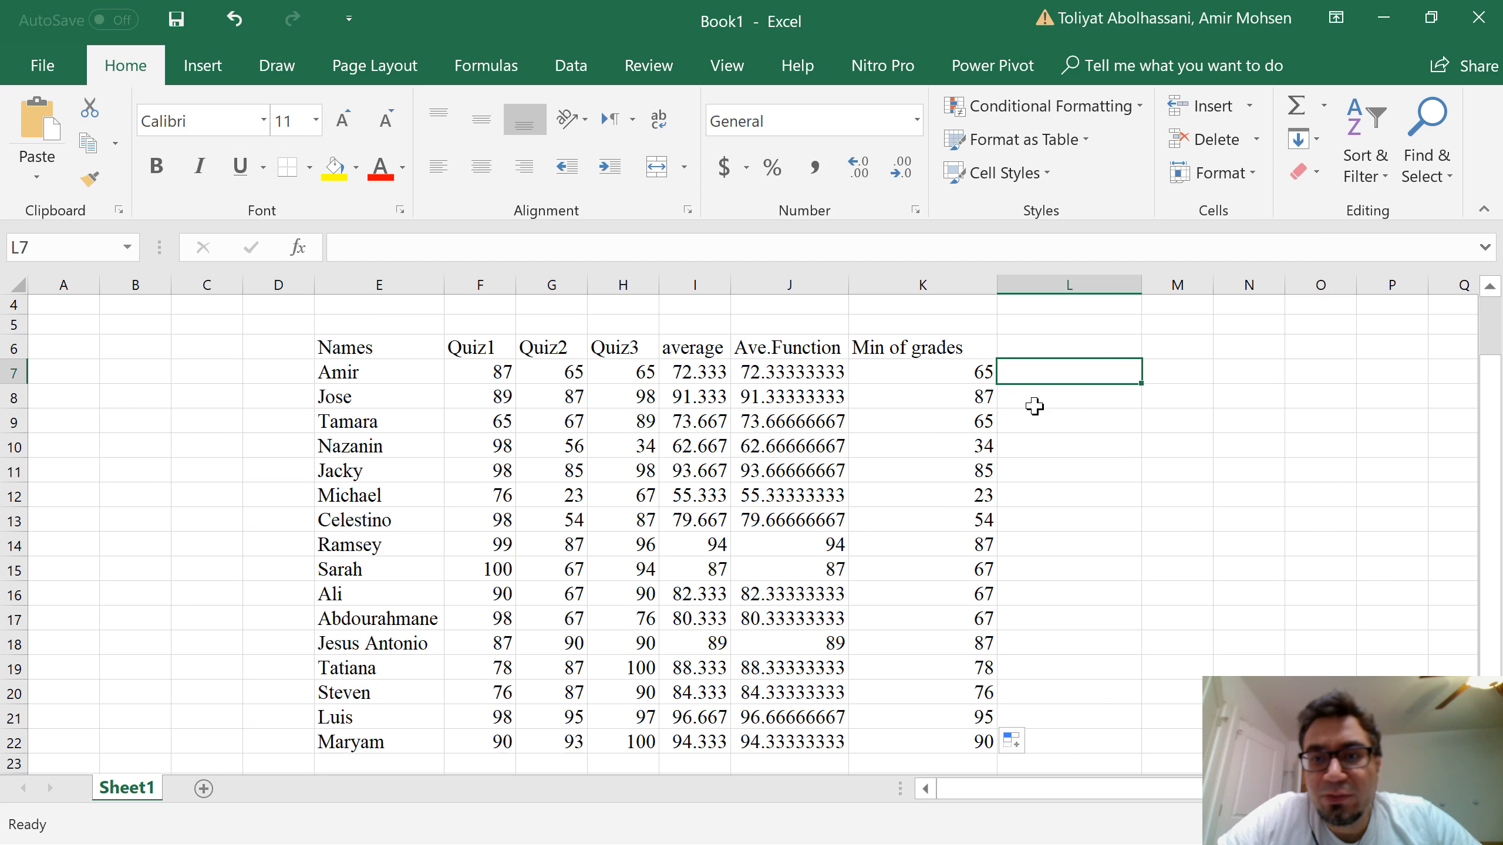
scroll(1033, 407, down, 1)
scroll(1005, 394, up, 1)
scroll(1000, 396, down, 2)
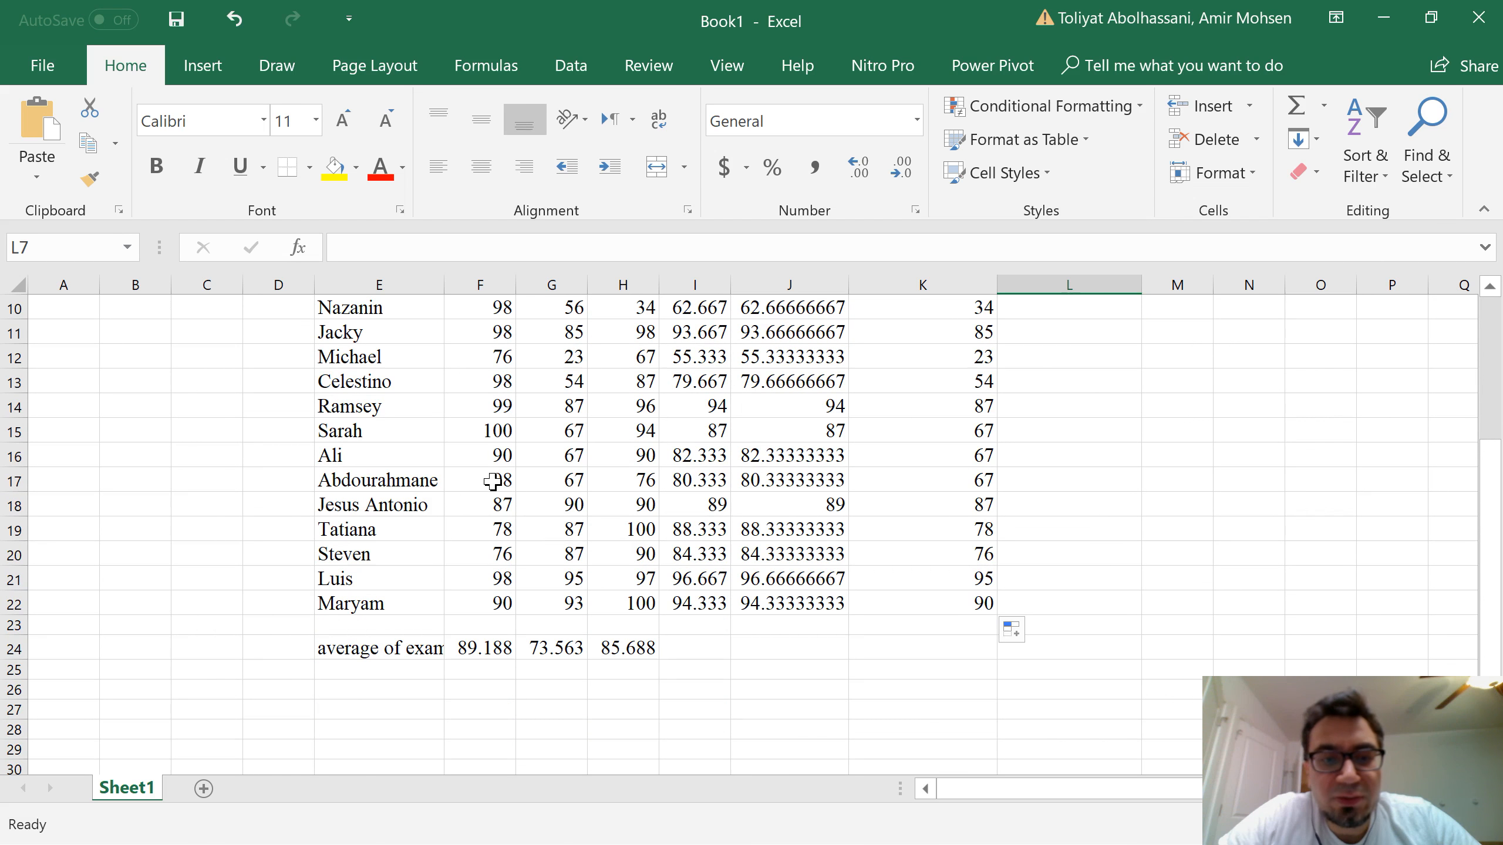
scroll(473, 648, up, 2)
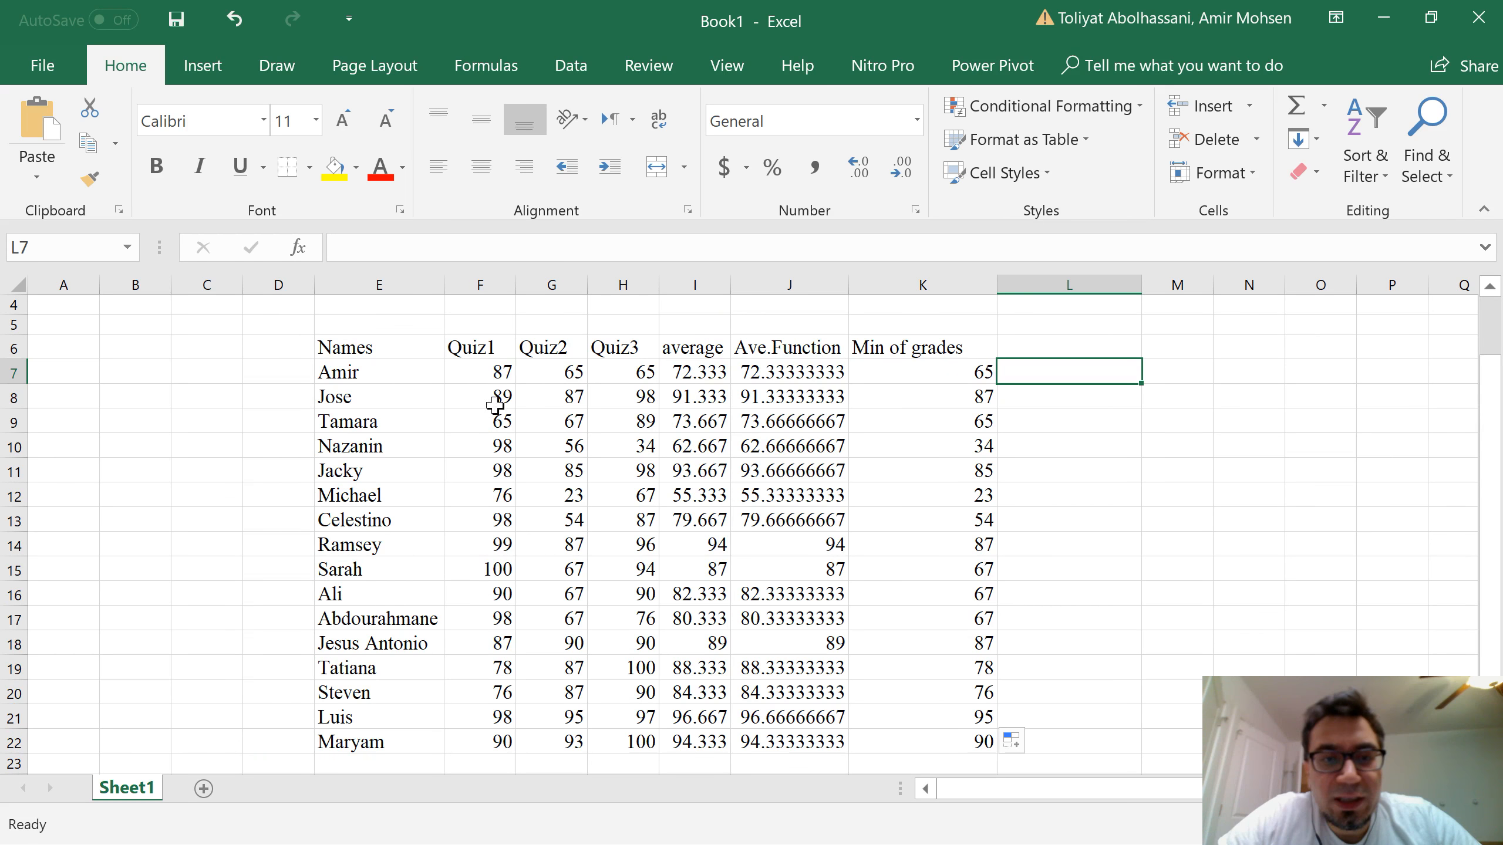
click(487, 377)
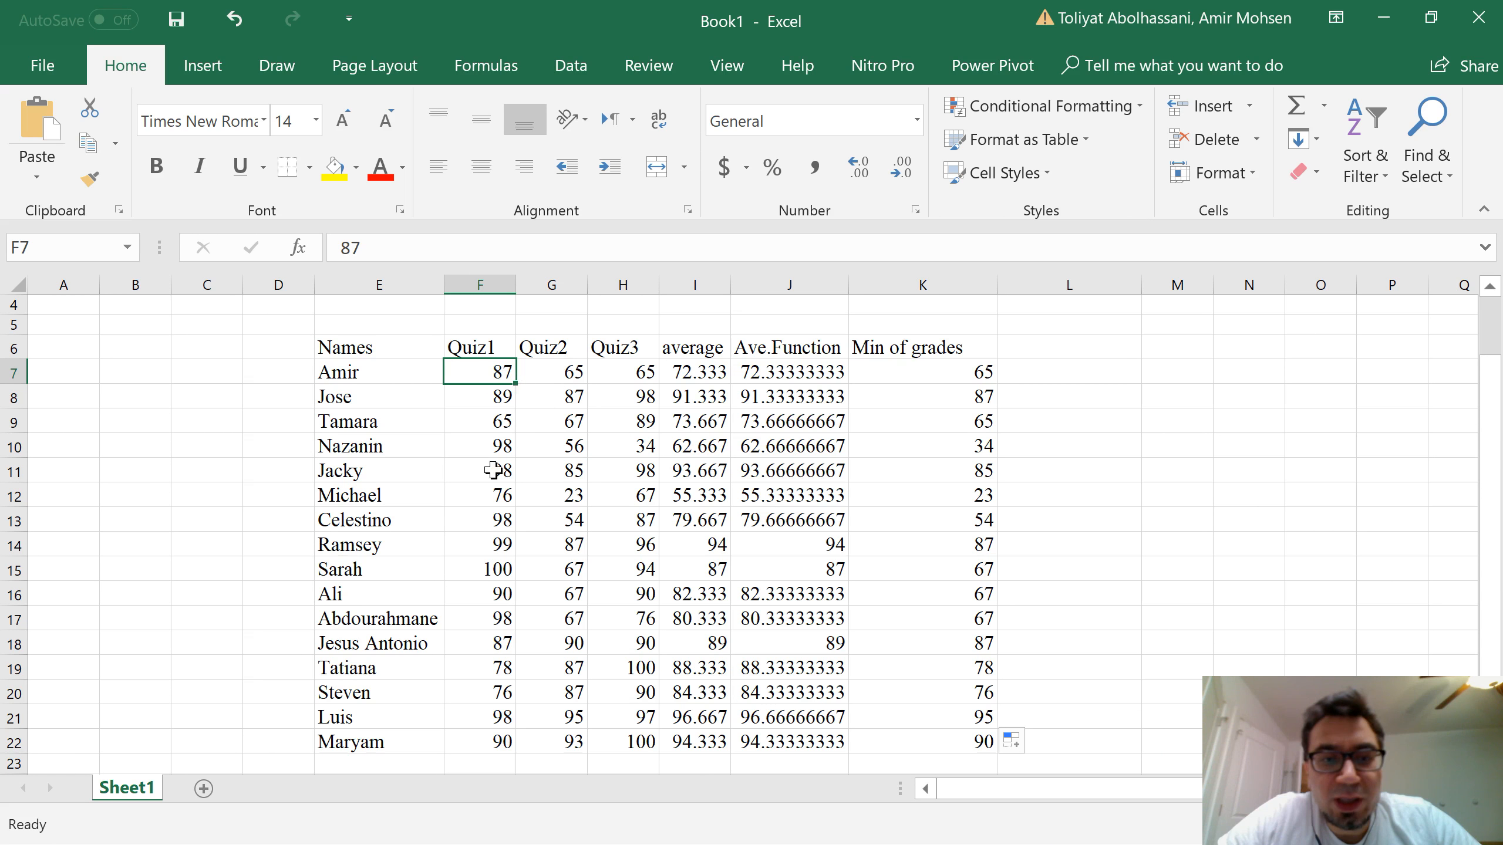
click(488, 575)
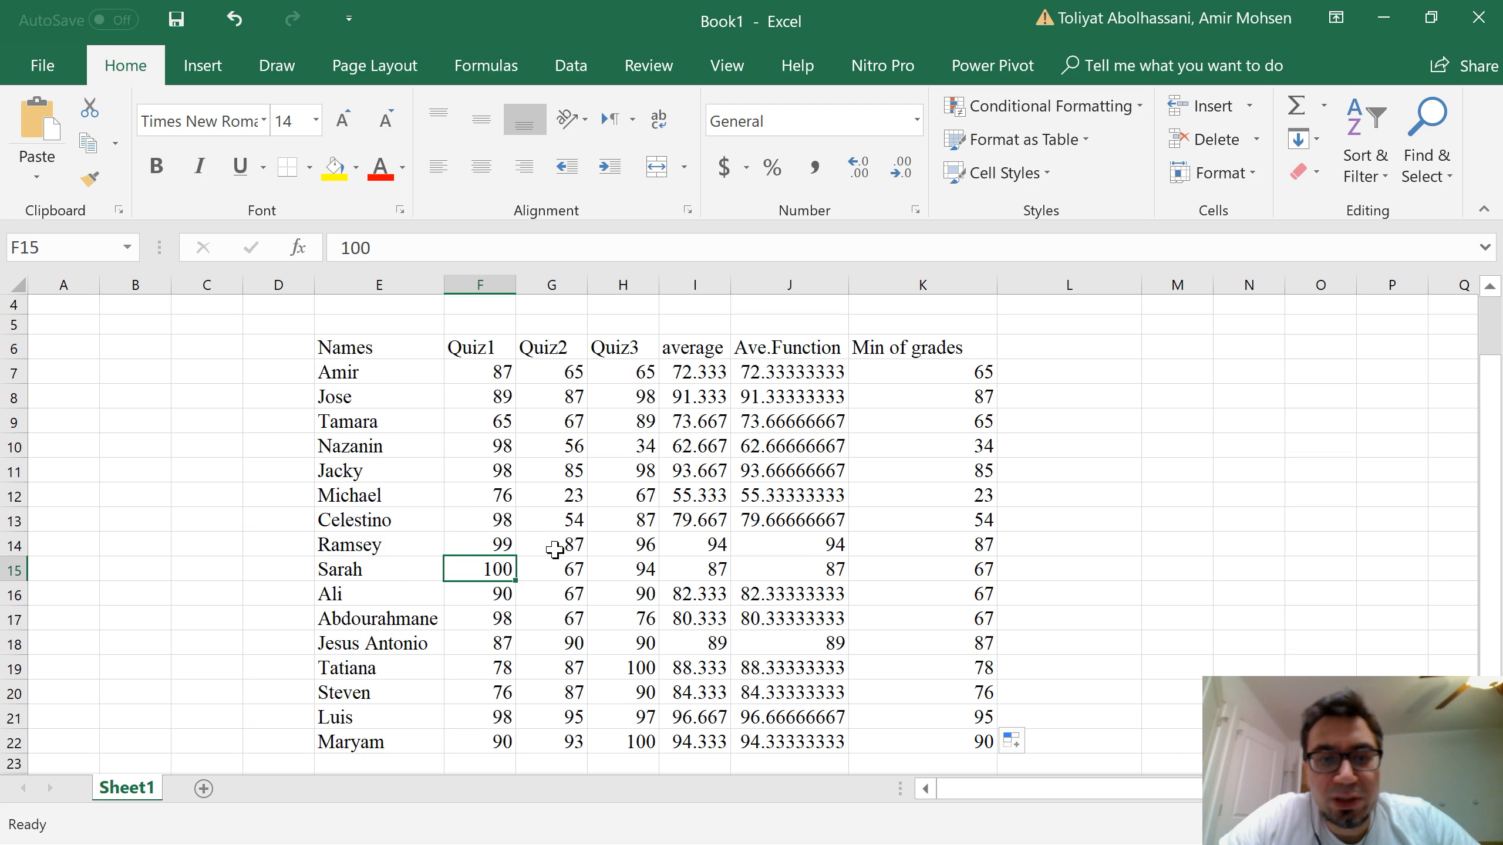
click(550, 352)
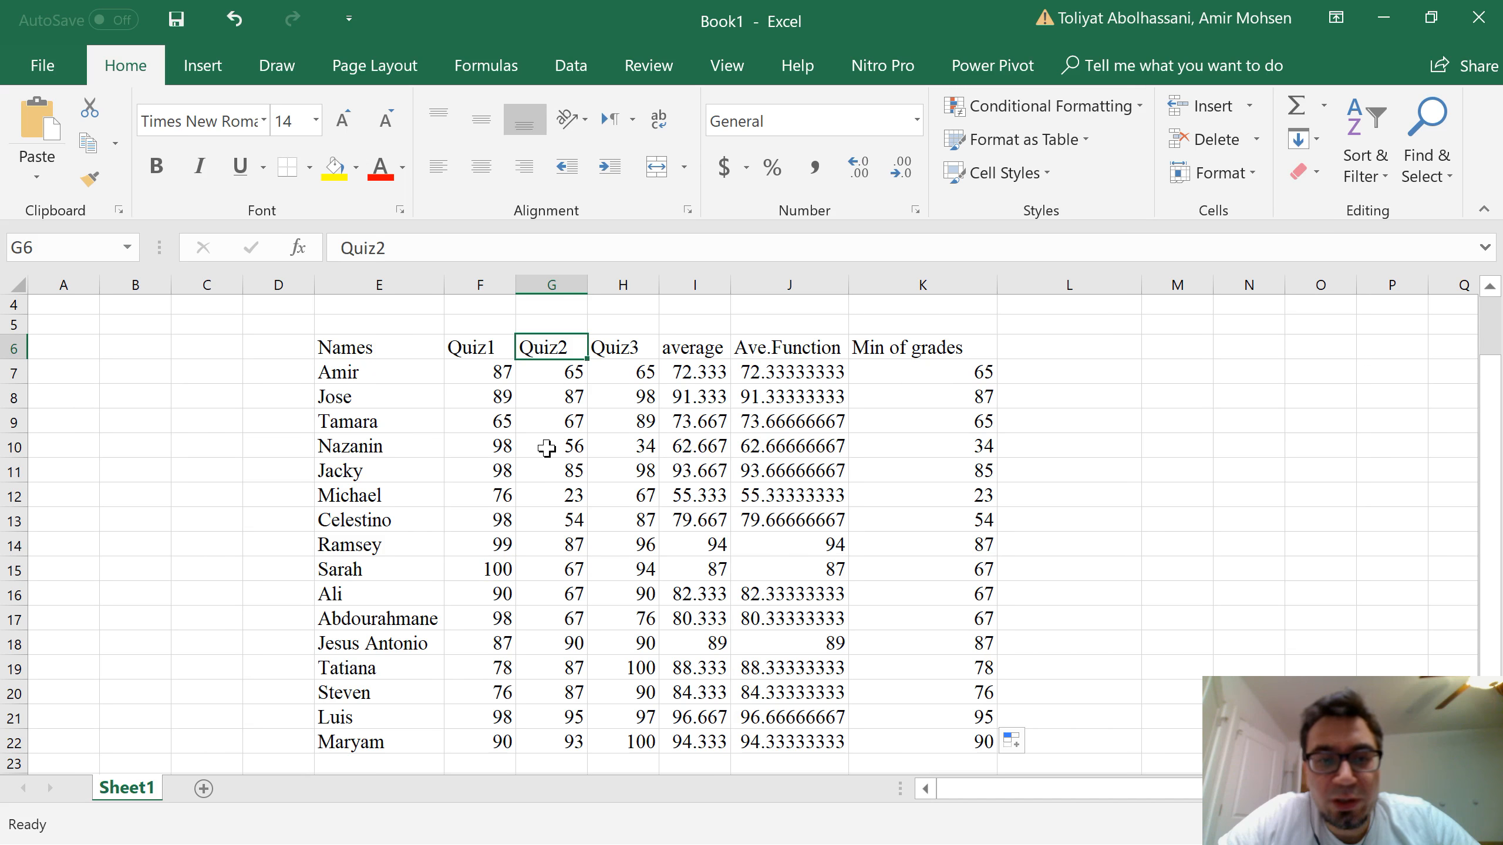
scroll(544, 453, down, 1)
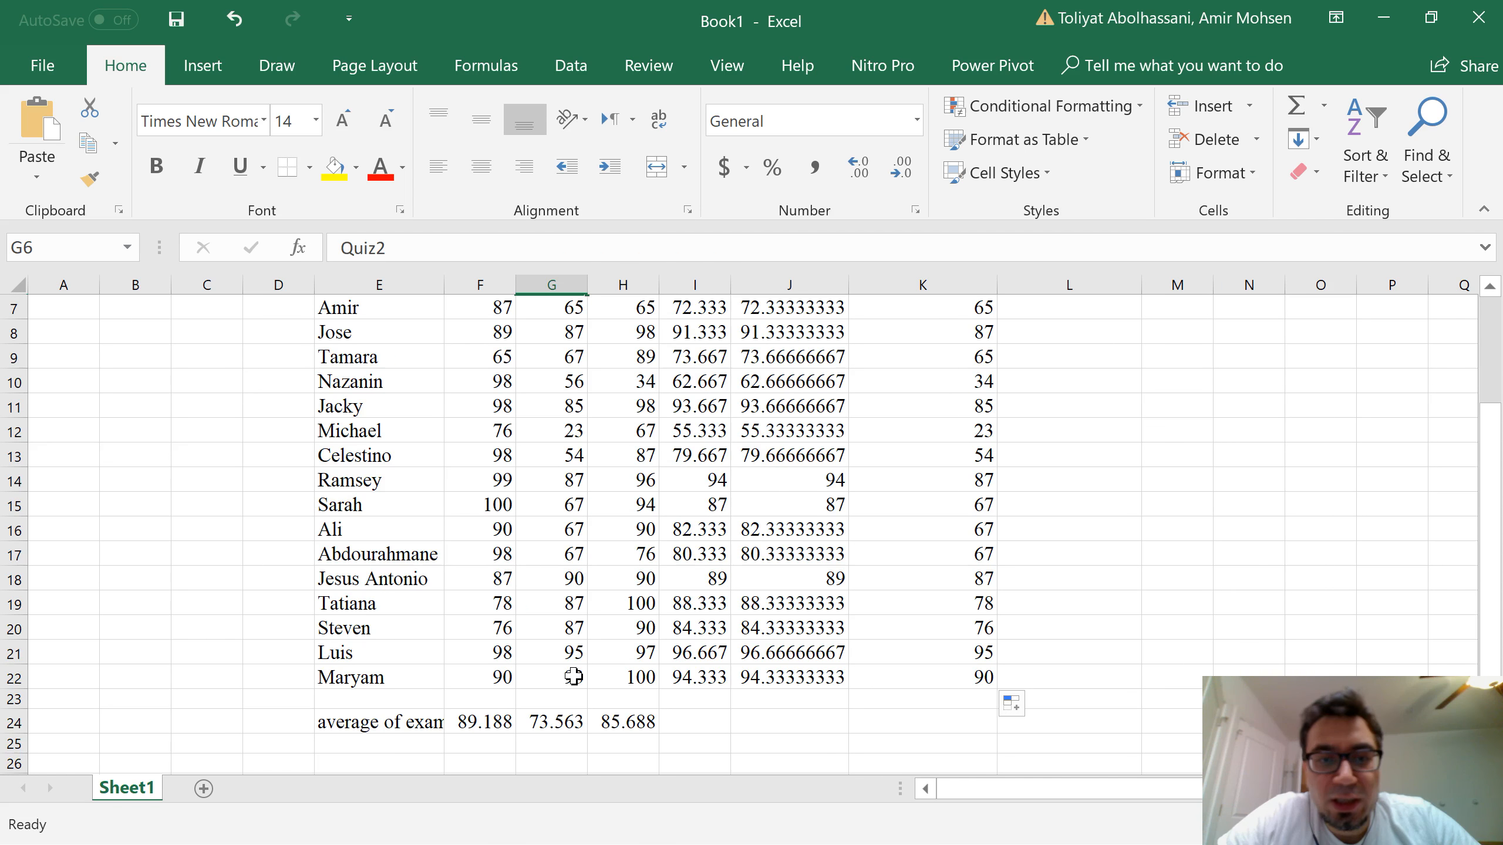
scroll(573, 676, up, 1)
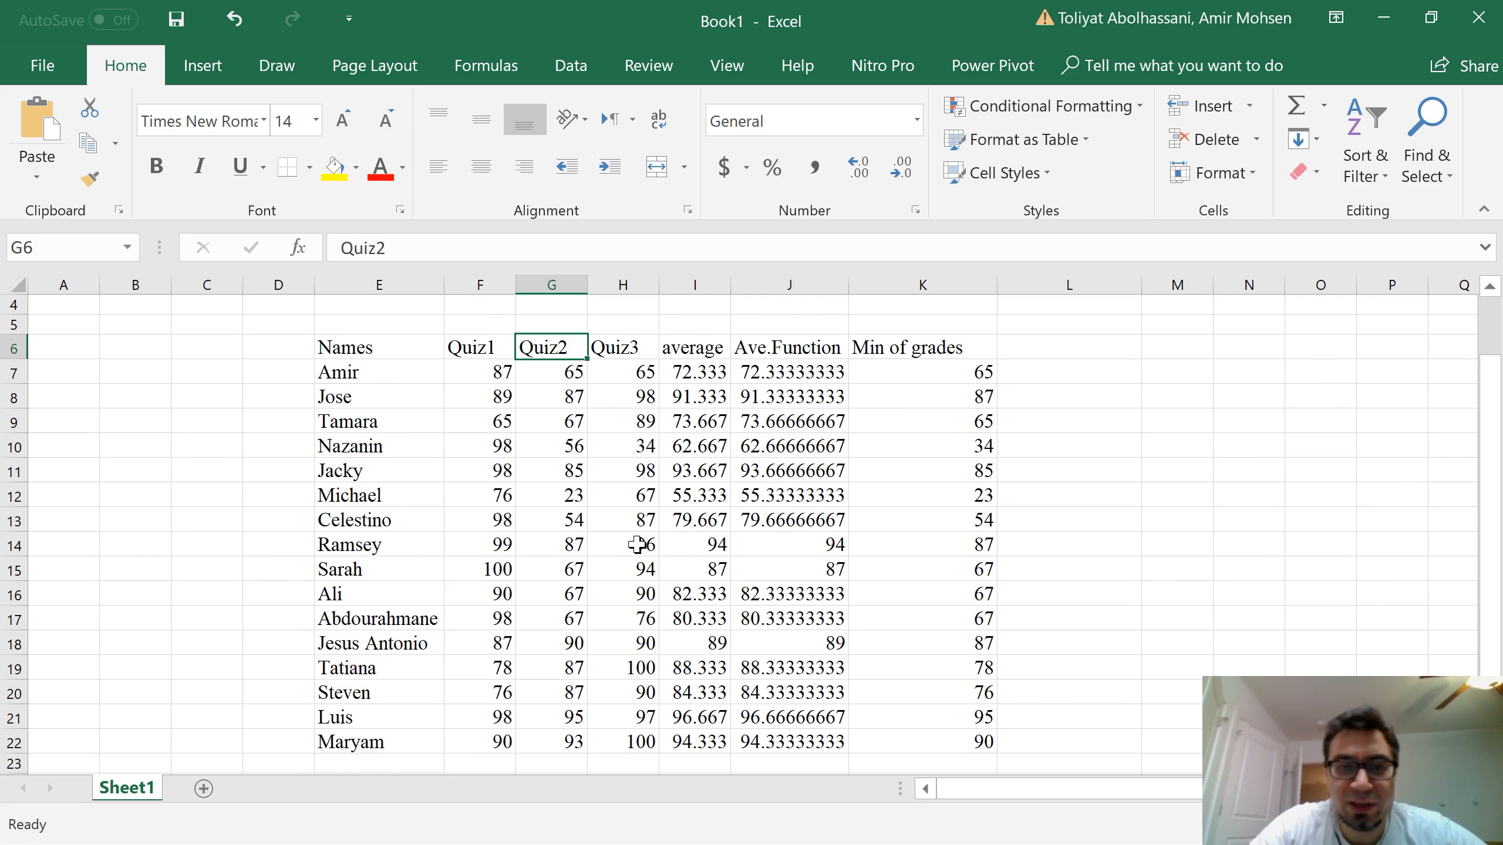
Step: Enter the label "min of the class" in cell E25, beneath the average of exams label
scroll(637, 545, down, 1)
scroll(553, 368, up, 1)
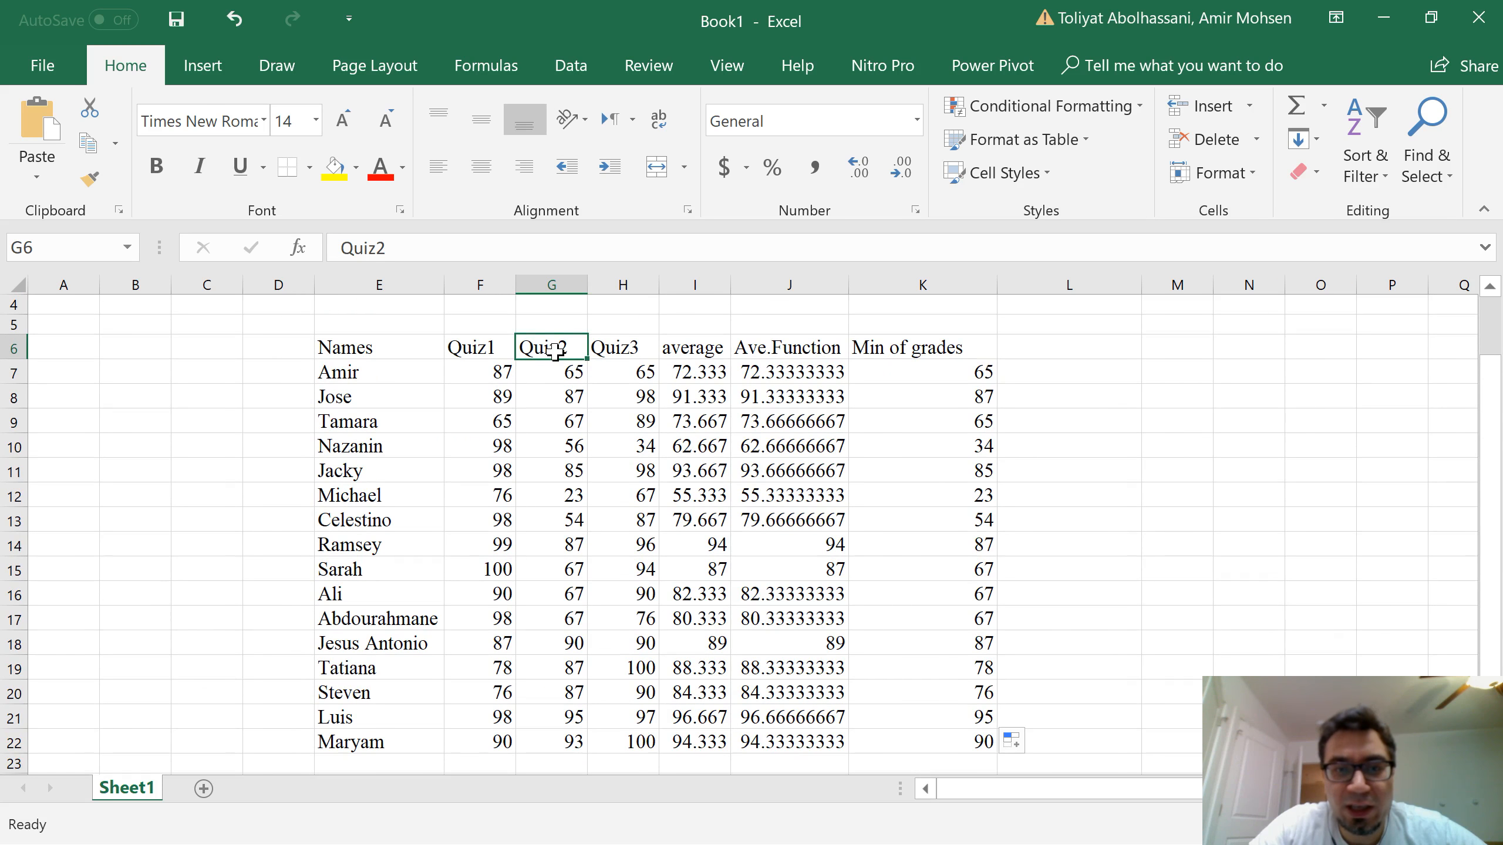
scroll(574, 411, down, 1)
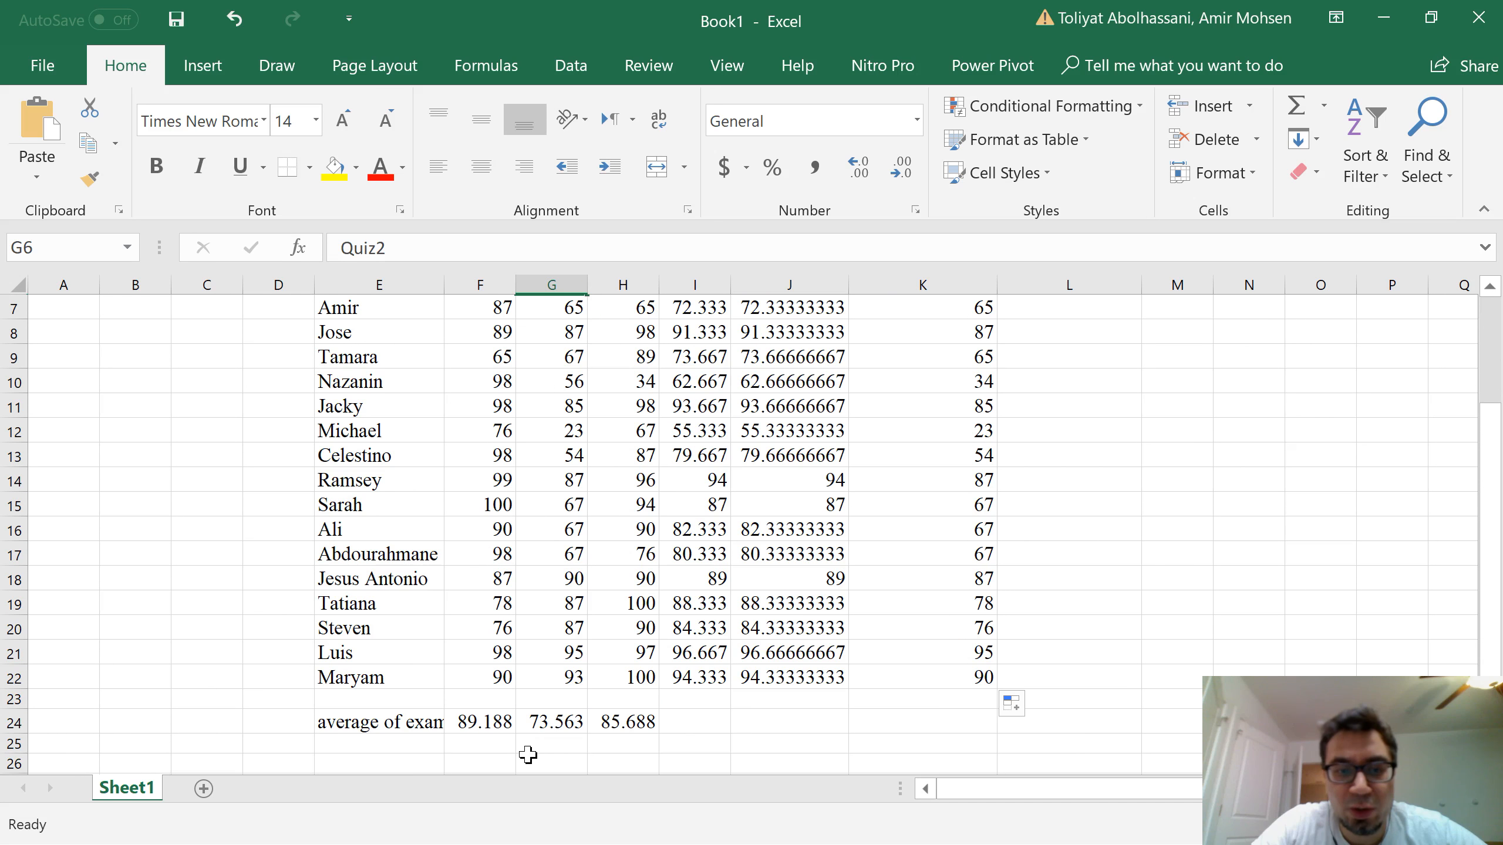
click(329, 749)
text(min of)
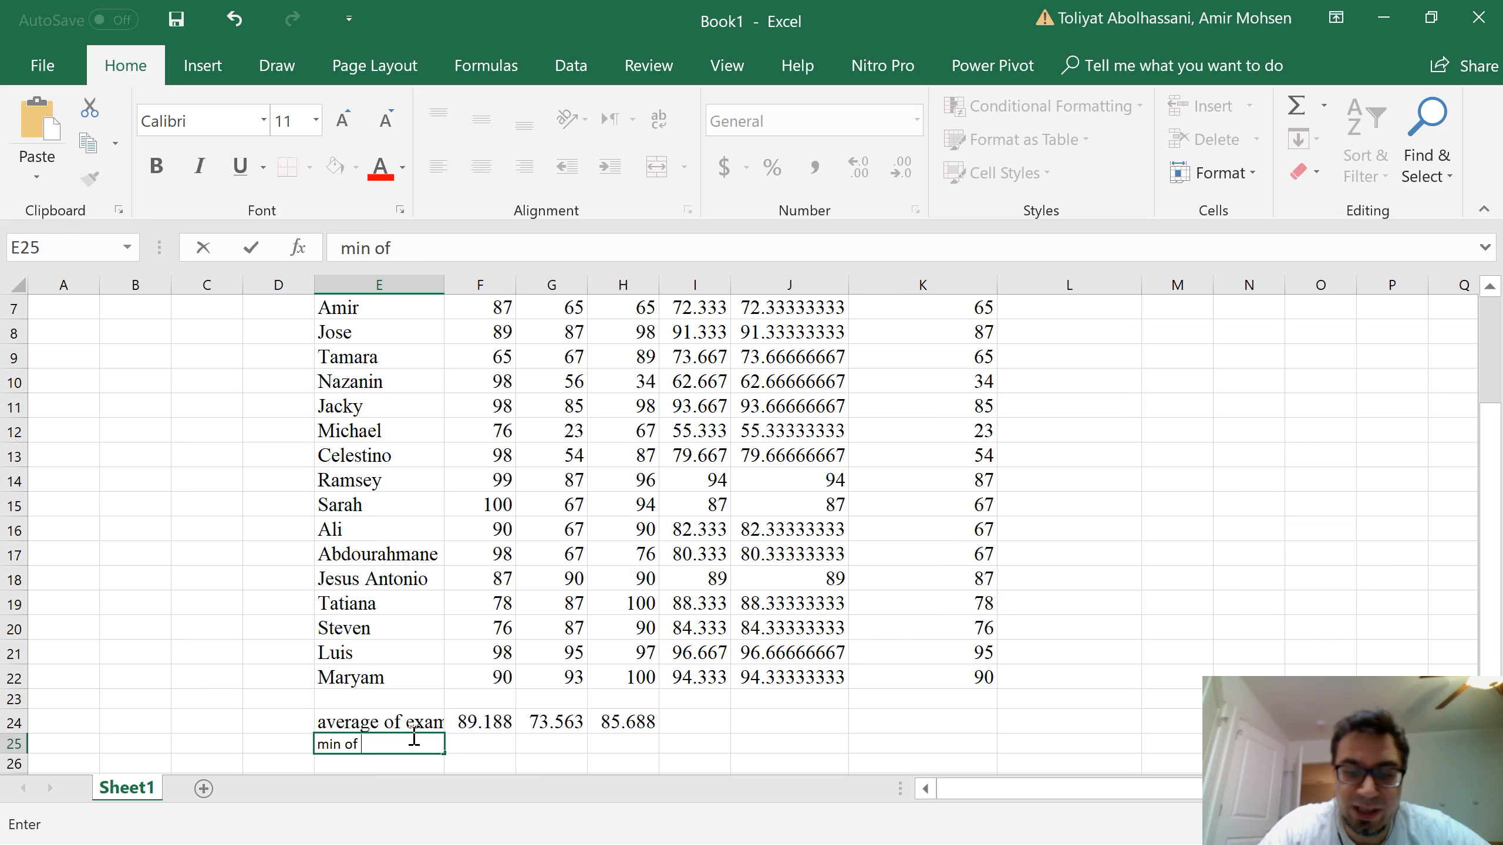
text(the class)
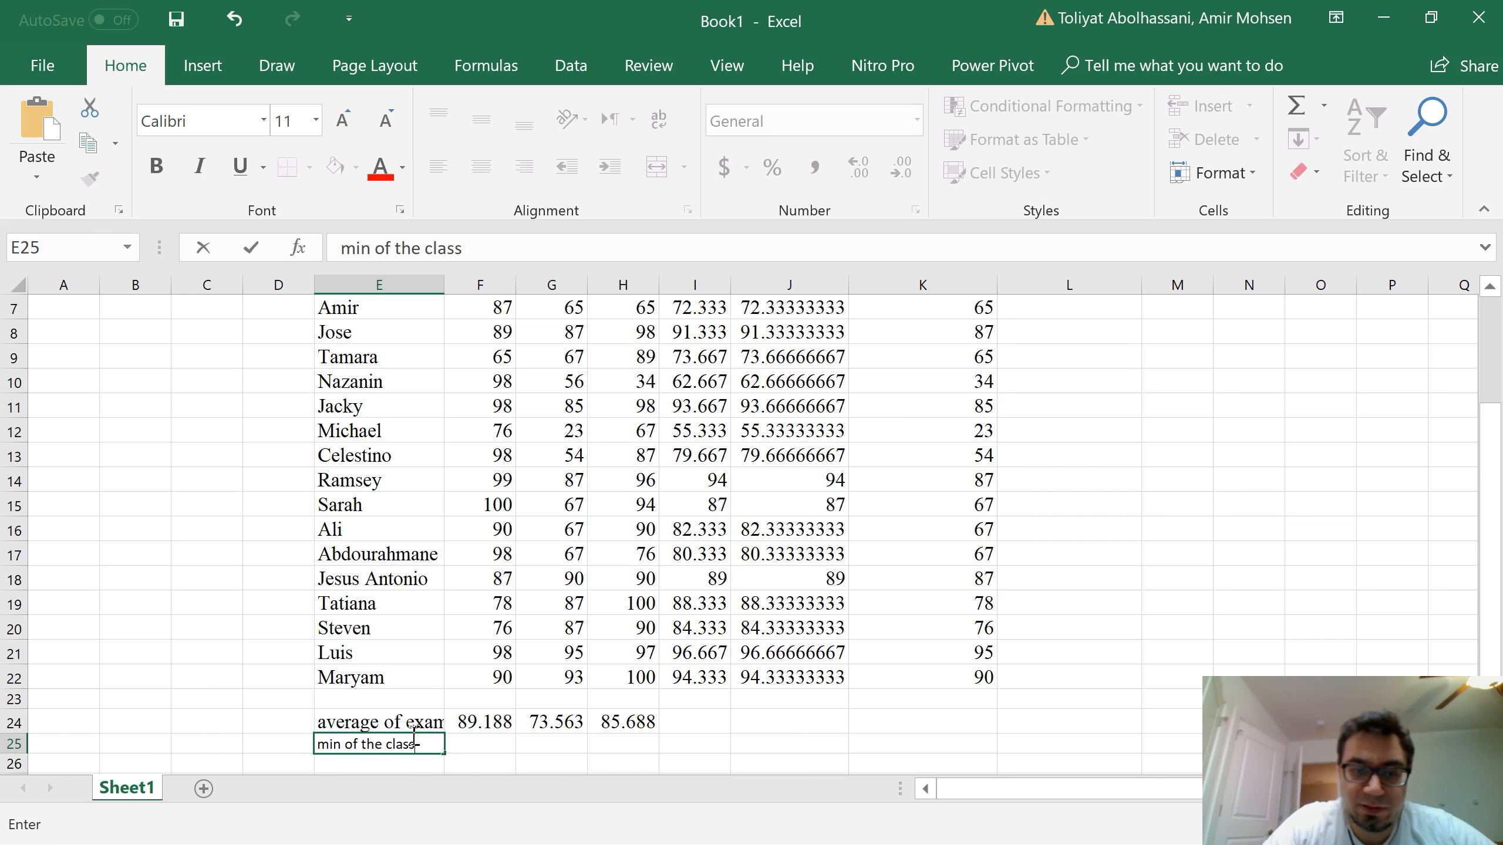
key(Return)
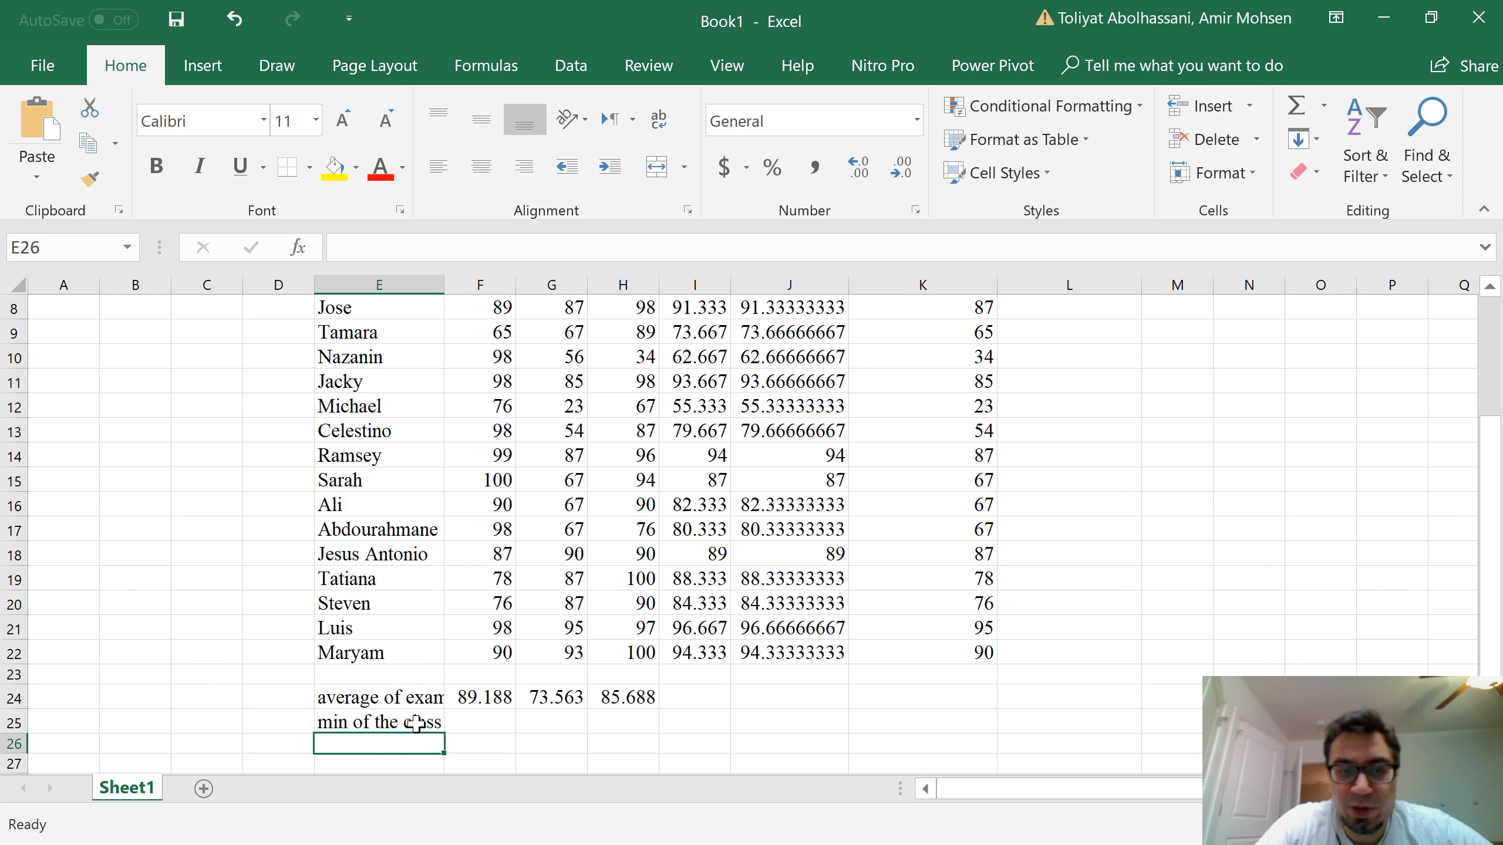
Step: Change the label in cell E25 to "Max of the class"
key(Up)
click(493, 727)
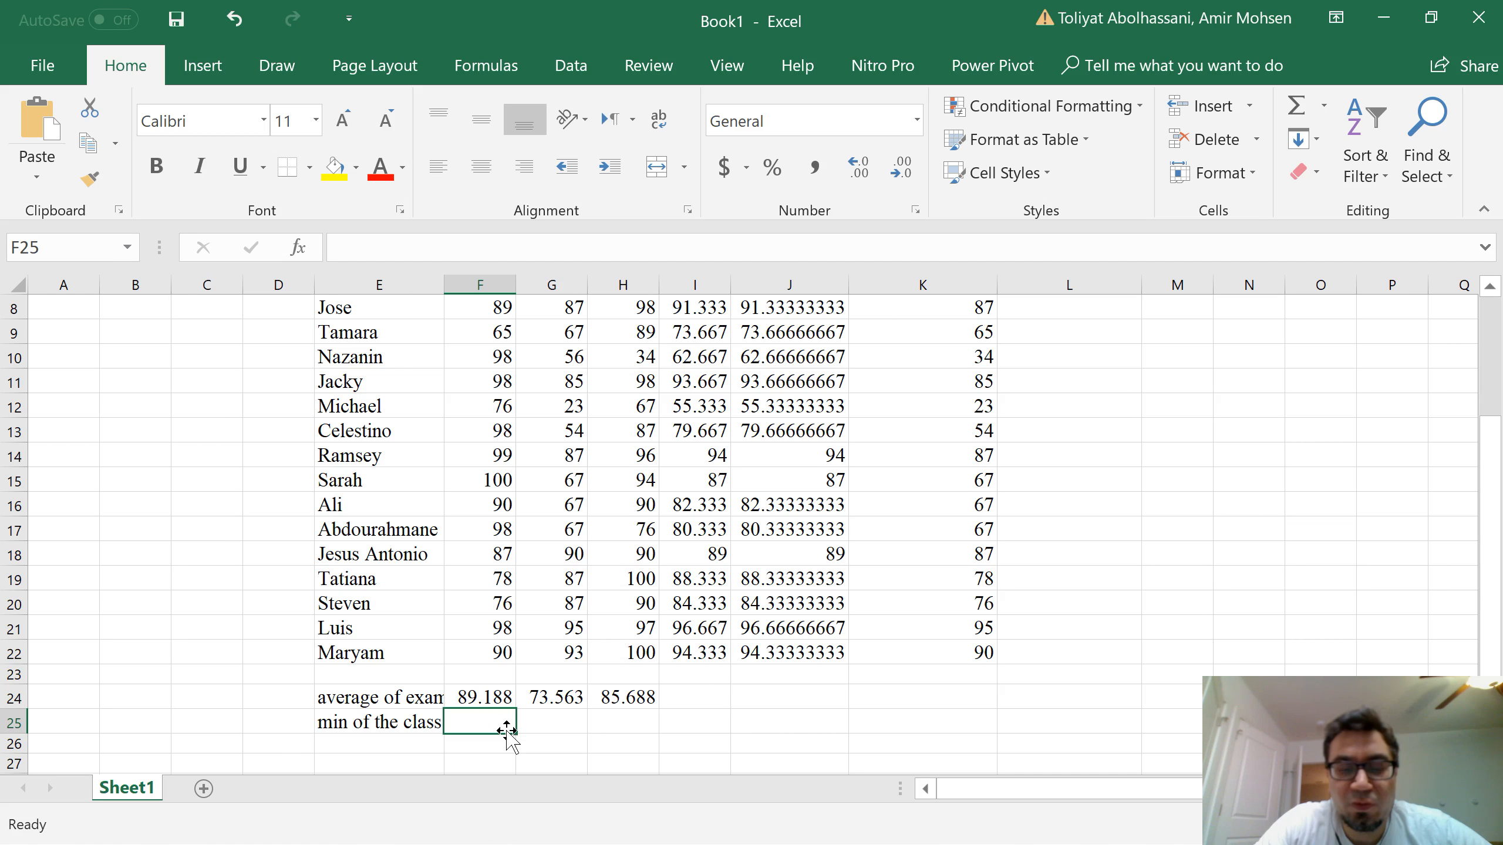
double_click(423, 724)
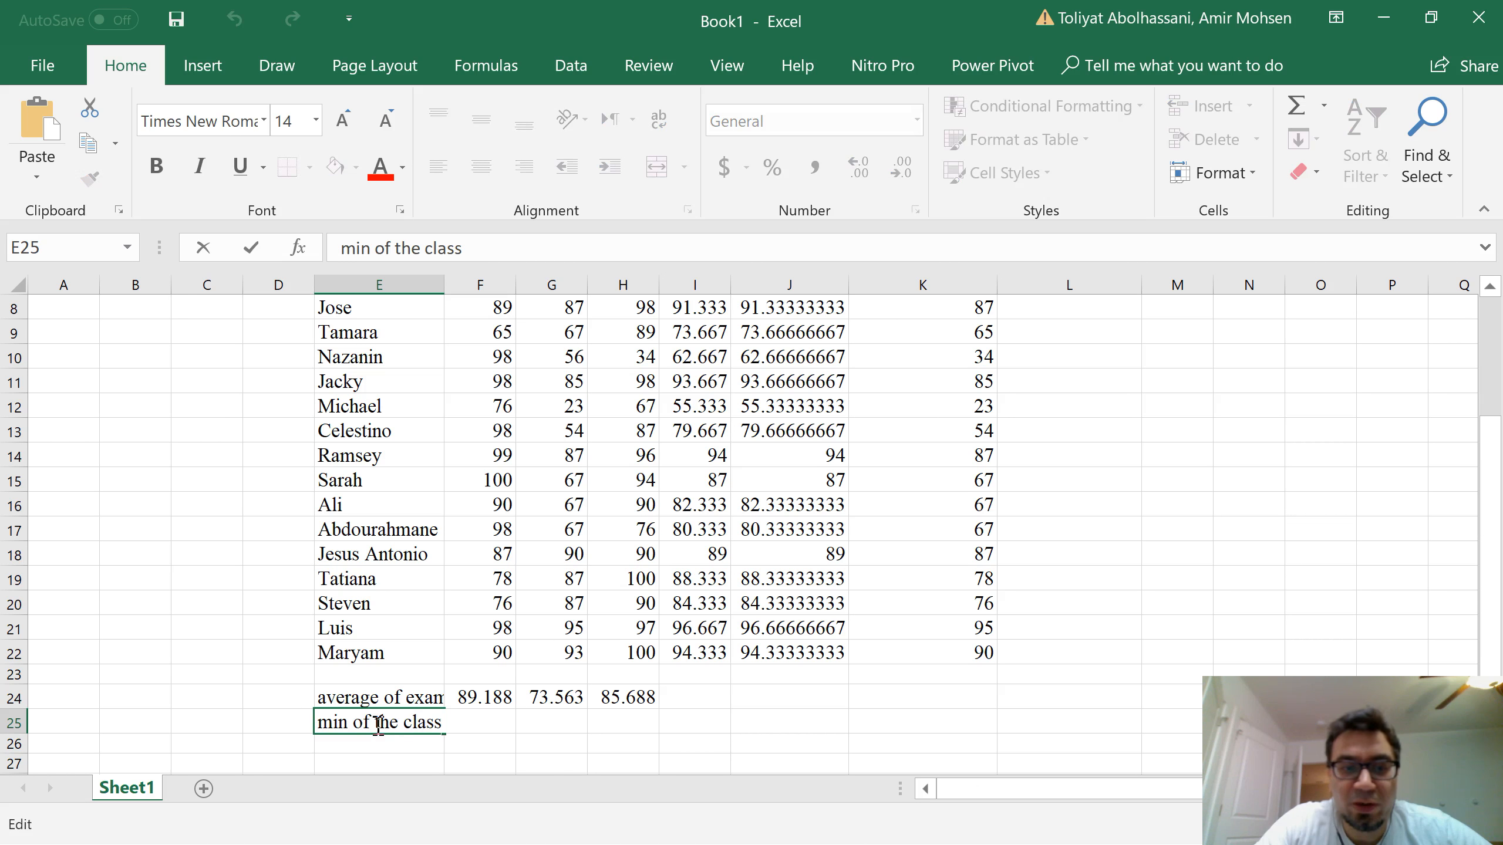
drag(347, 723, 303, 719)
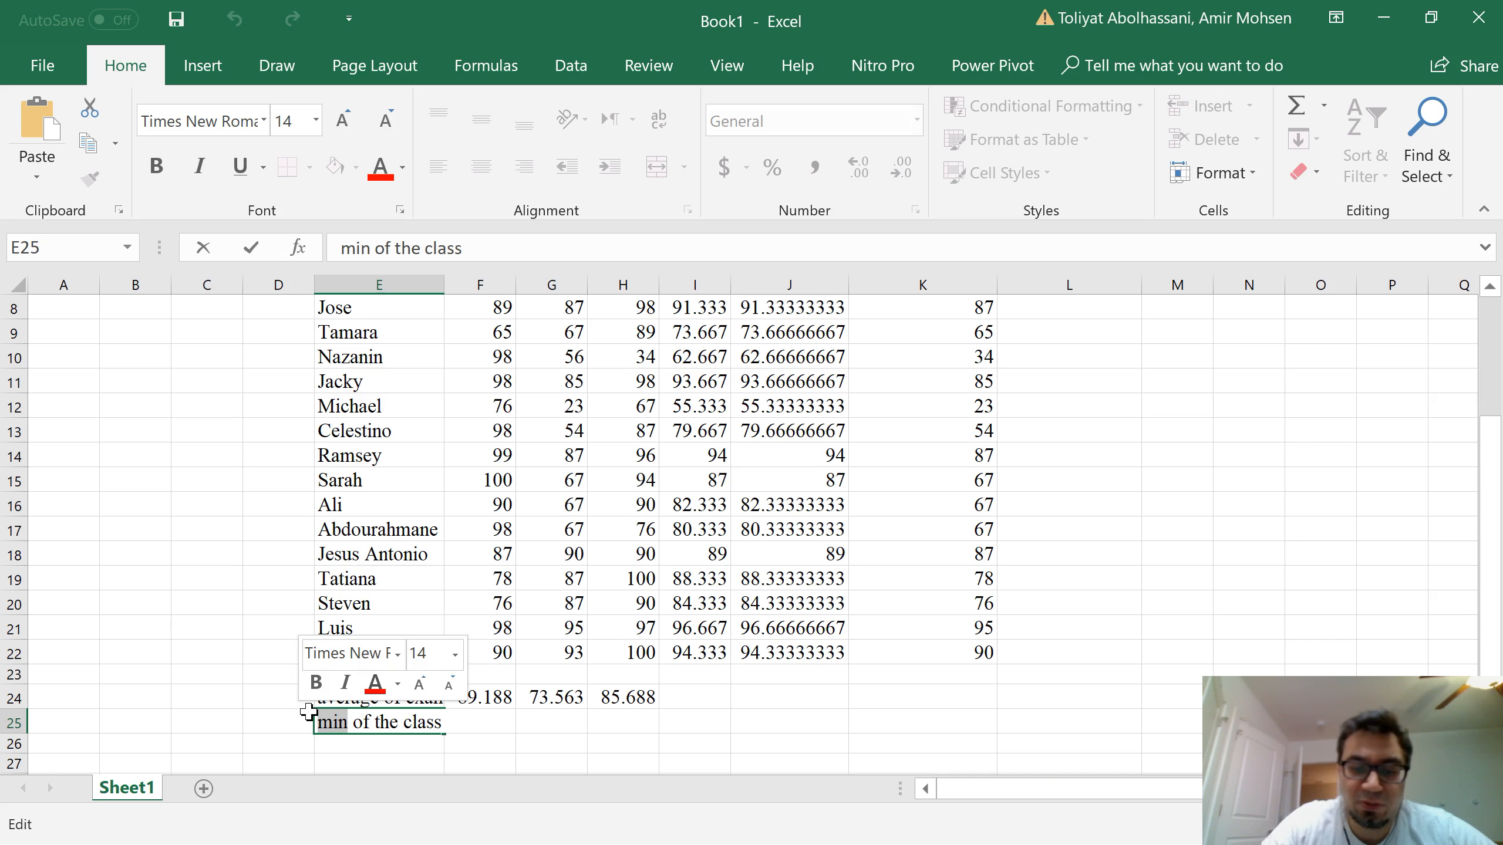
text(Max)
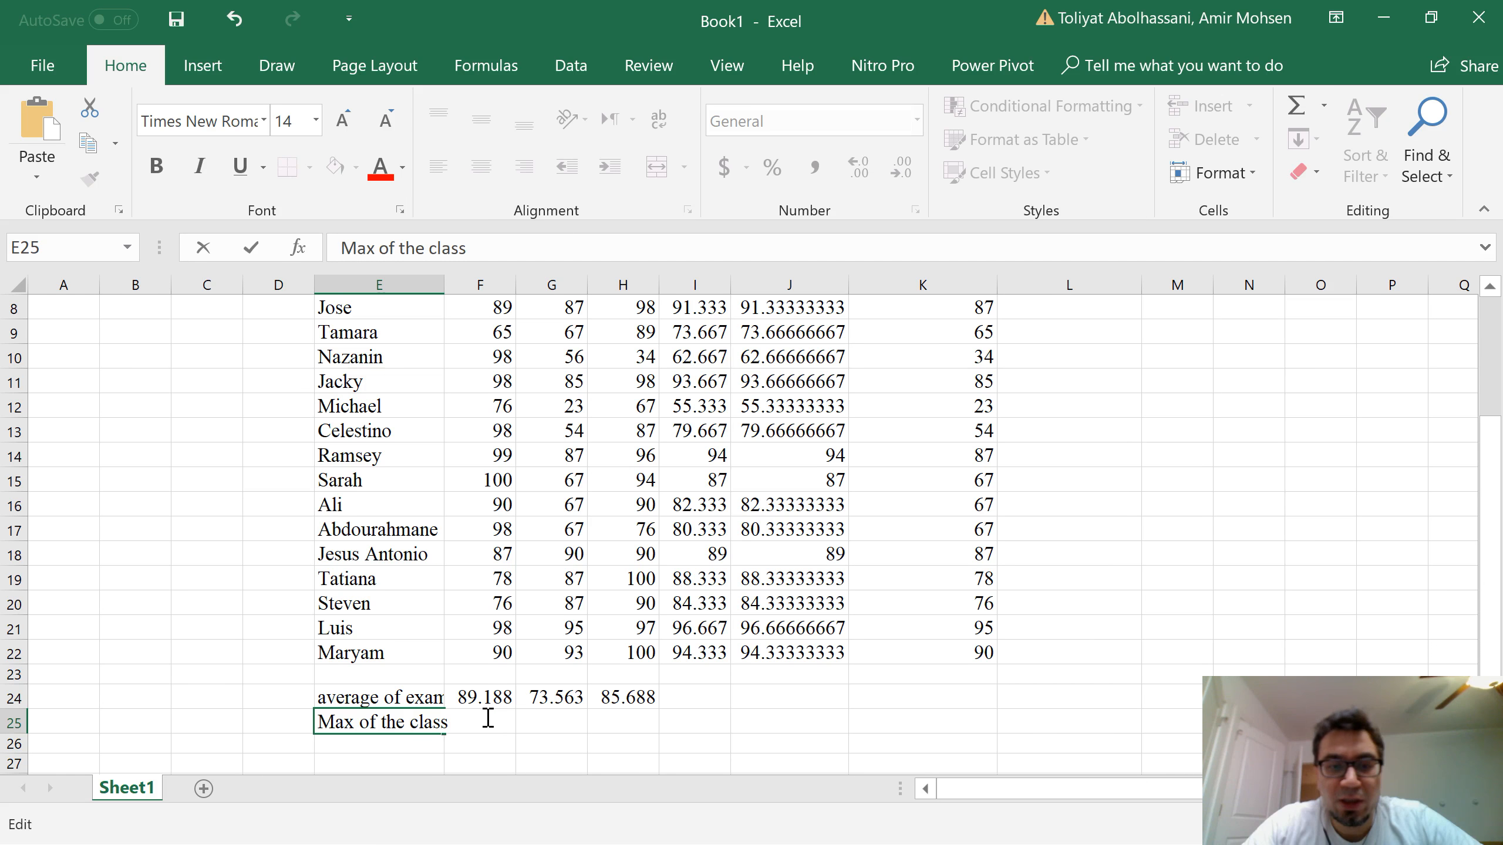
key(Return)
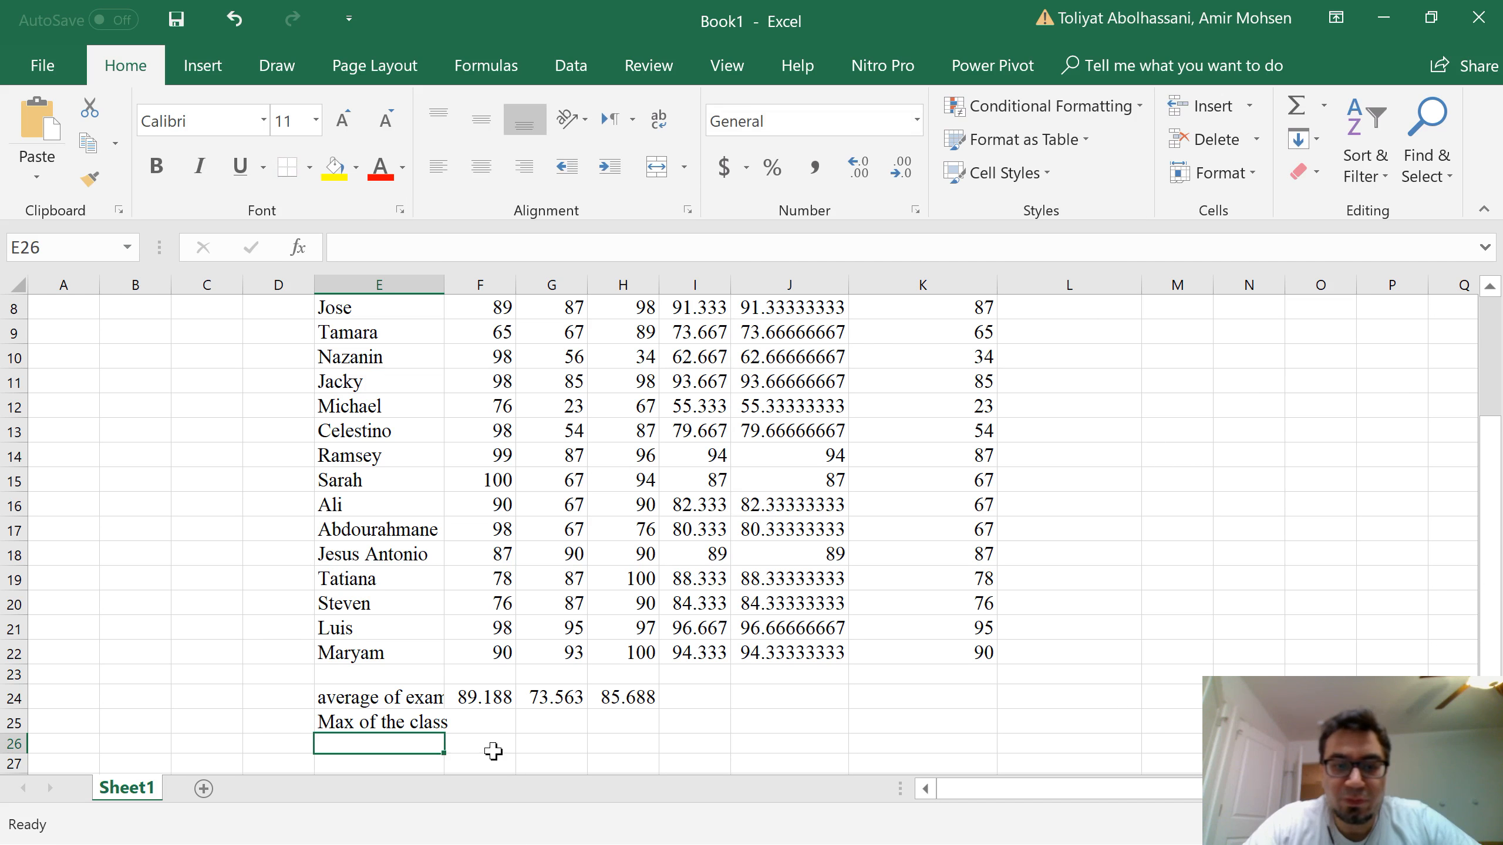
Step: Enter the formula =MAX(F7:F22) in cell F25 to find the highest Quiz1 grade
click(493, 715)
text(=)
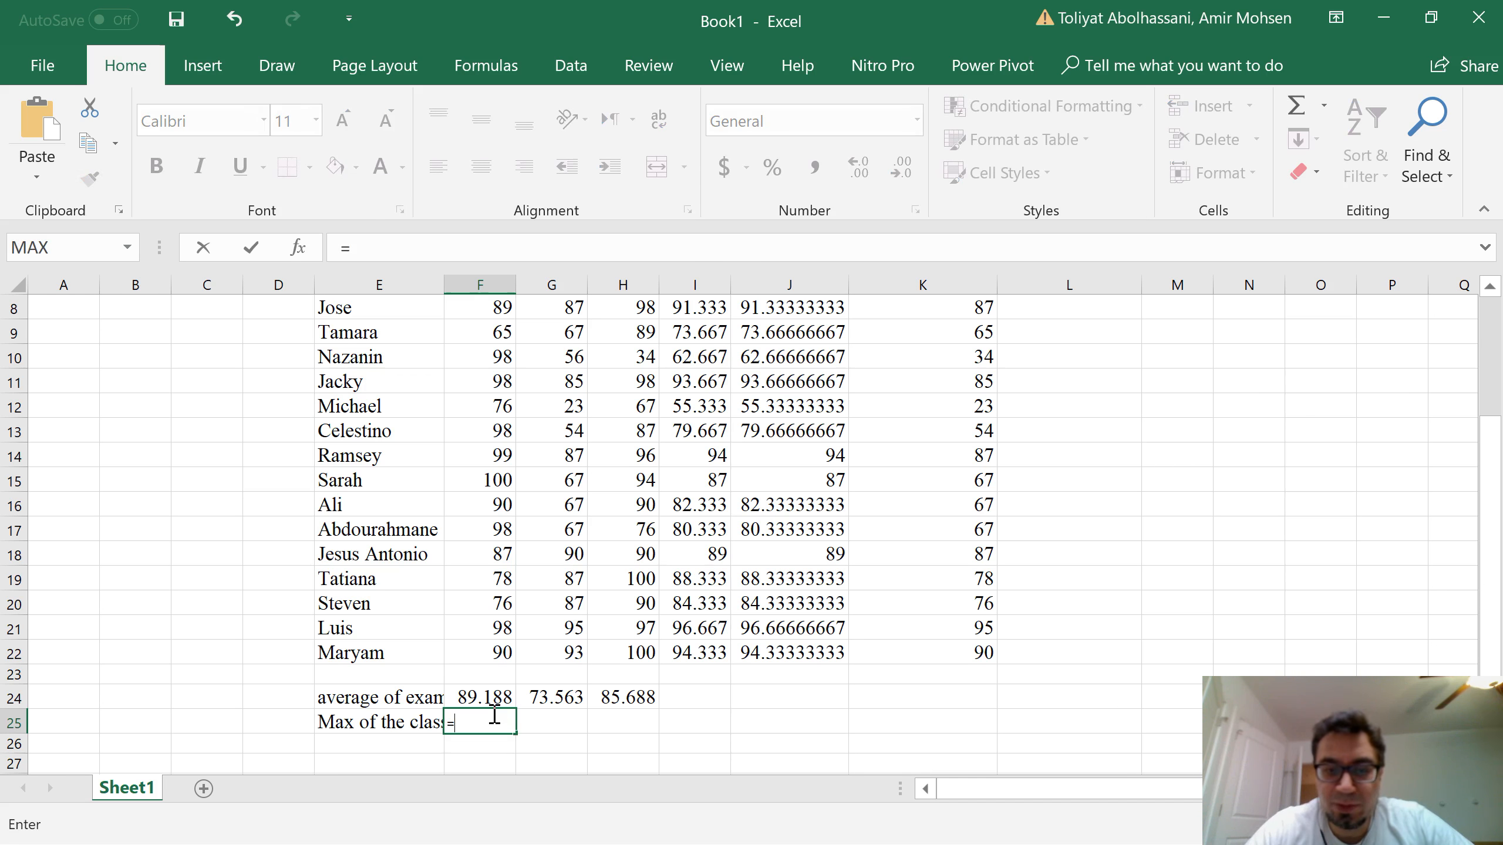
text(max)
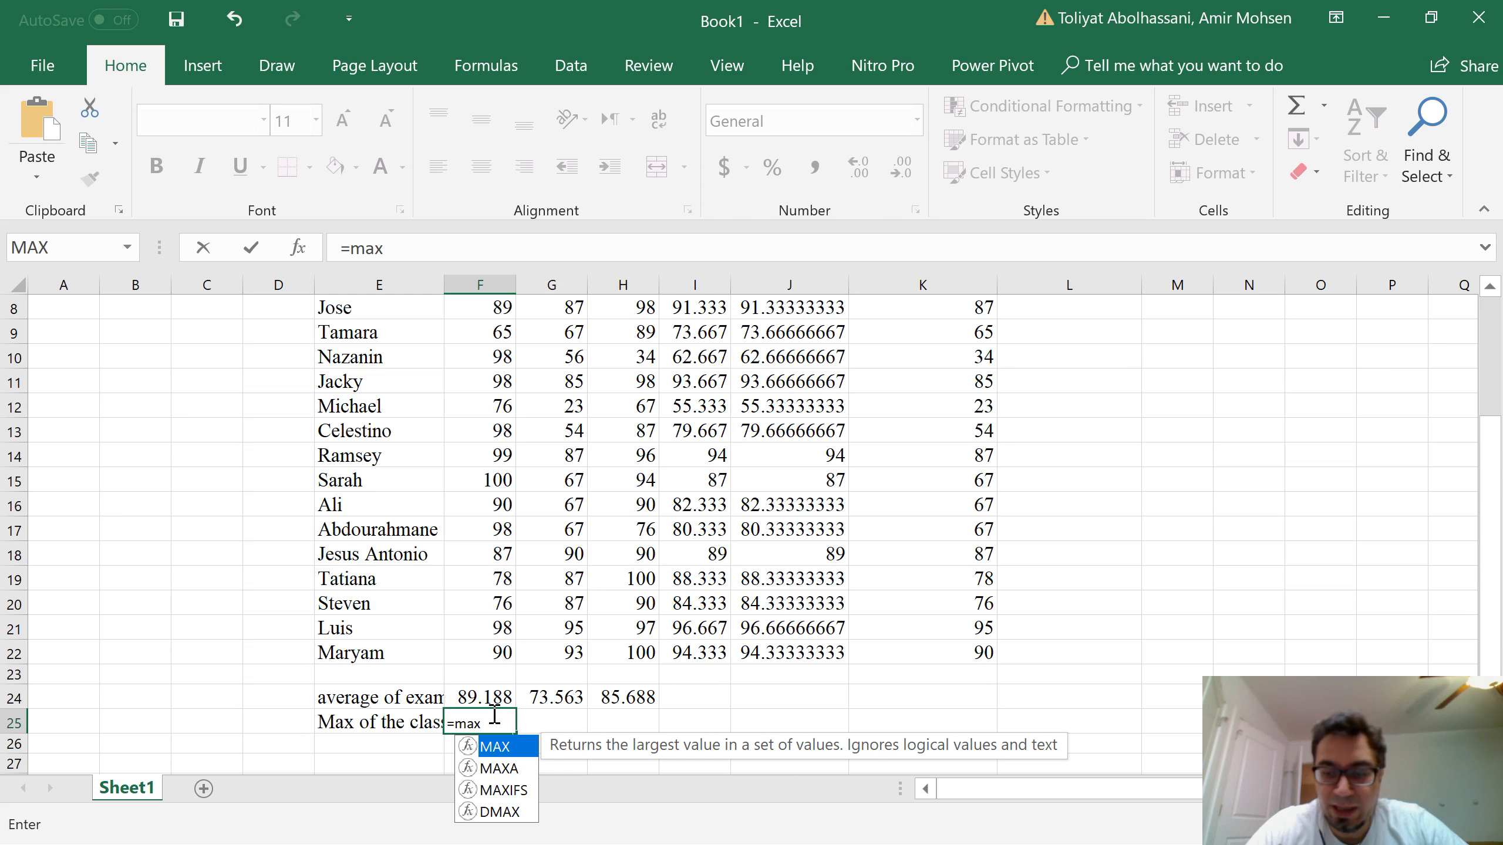
text(()
scroll(510, 643, up, 2)
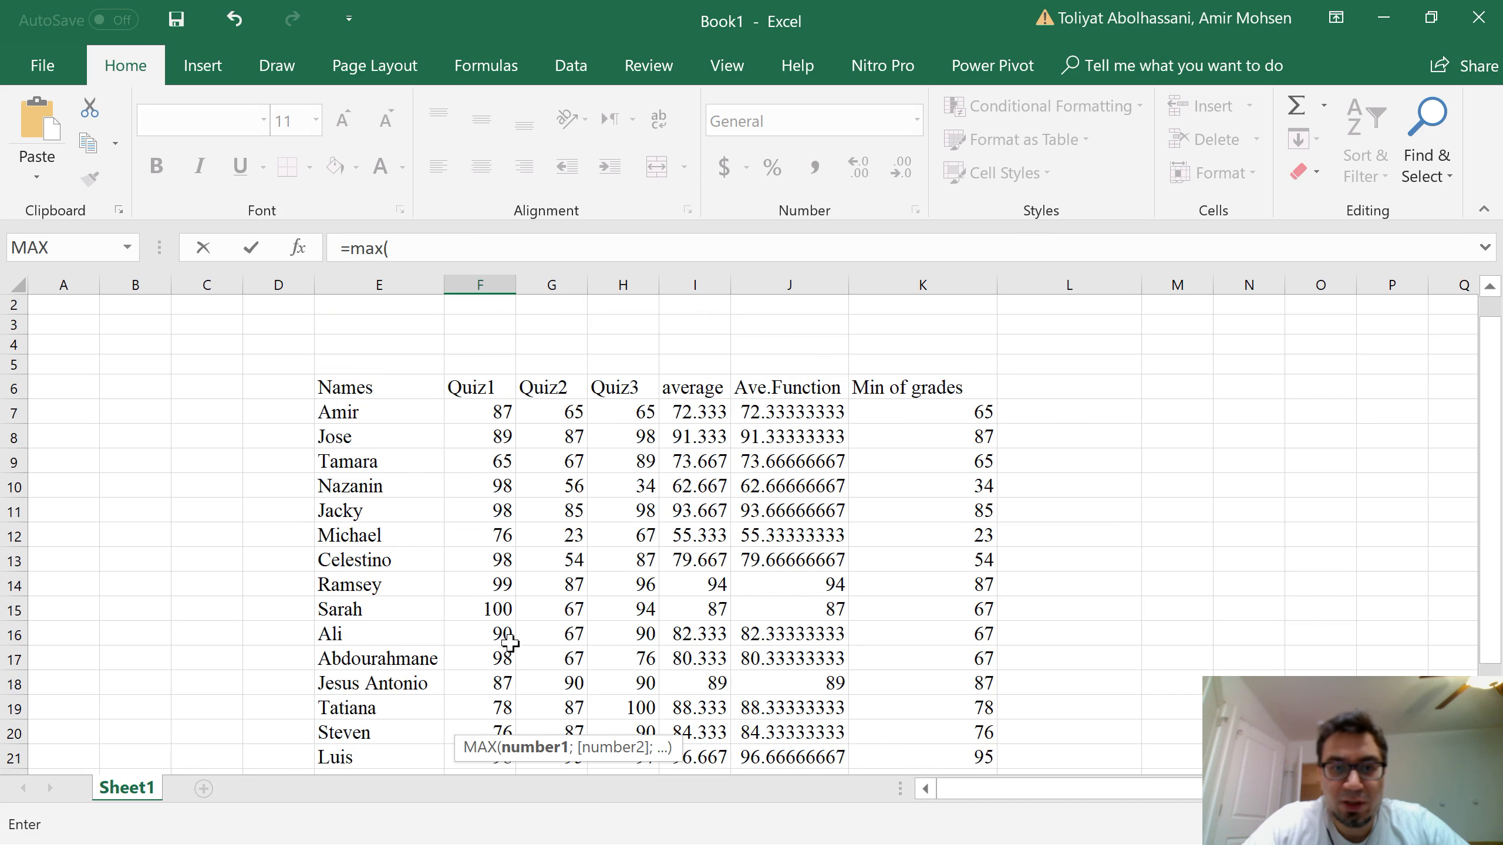
drag(493, 431, 500, 657)
key(Return)
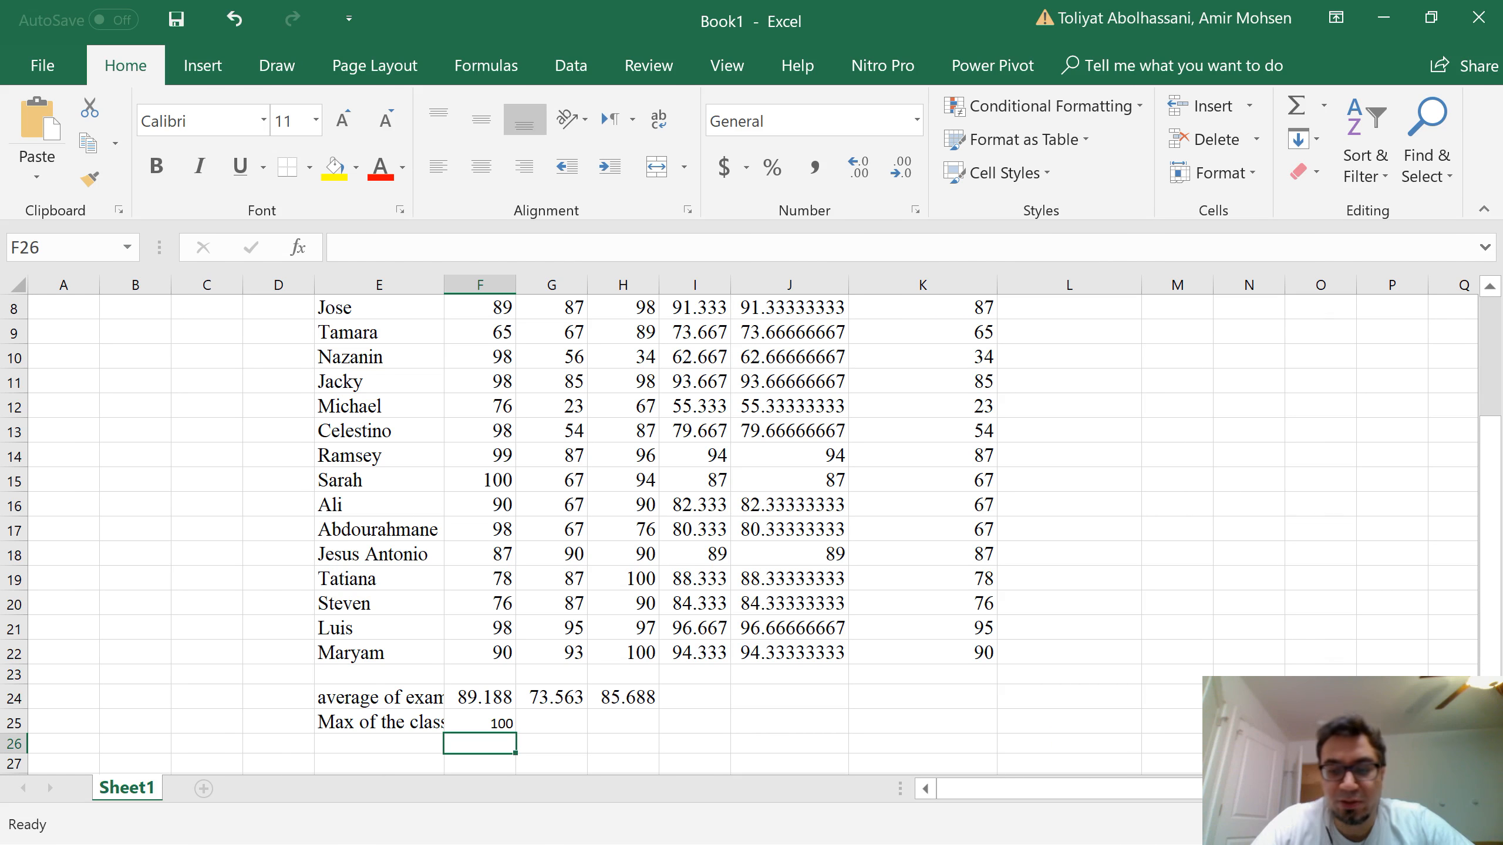
Step: Fill the maximum formula from F25 across to H25 and check the copied formulas for Quiz3 and Quiz2
click(455, 724)
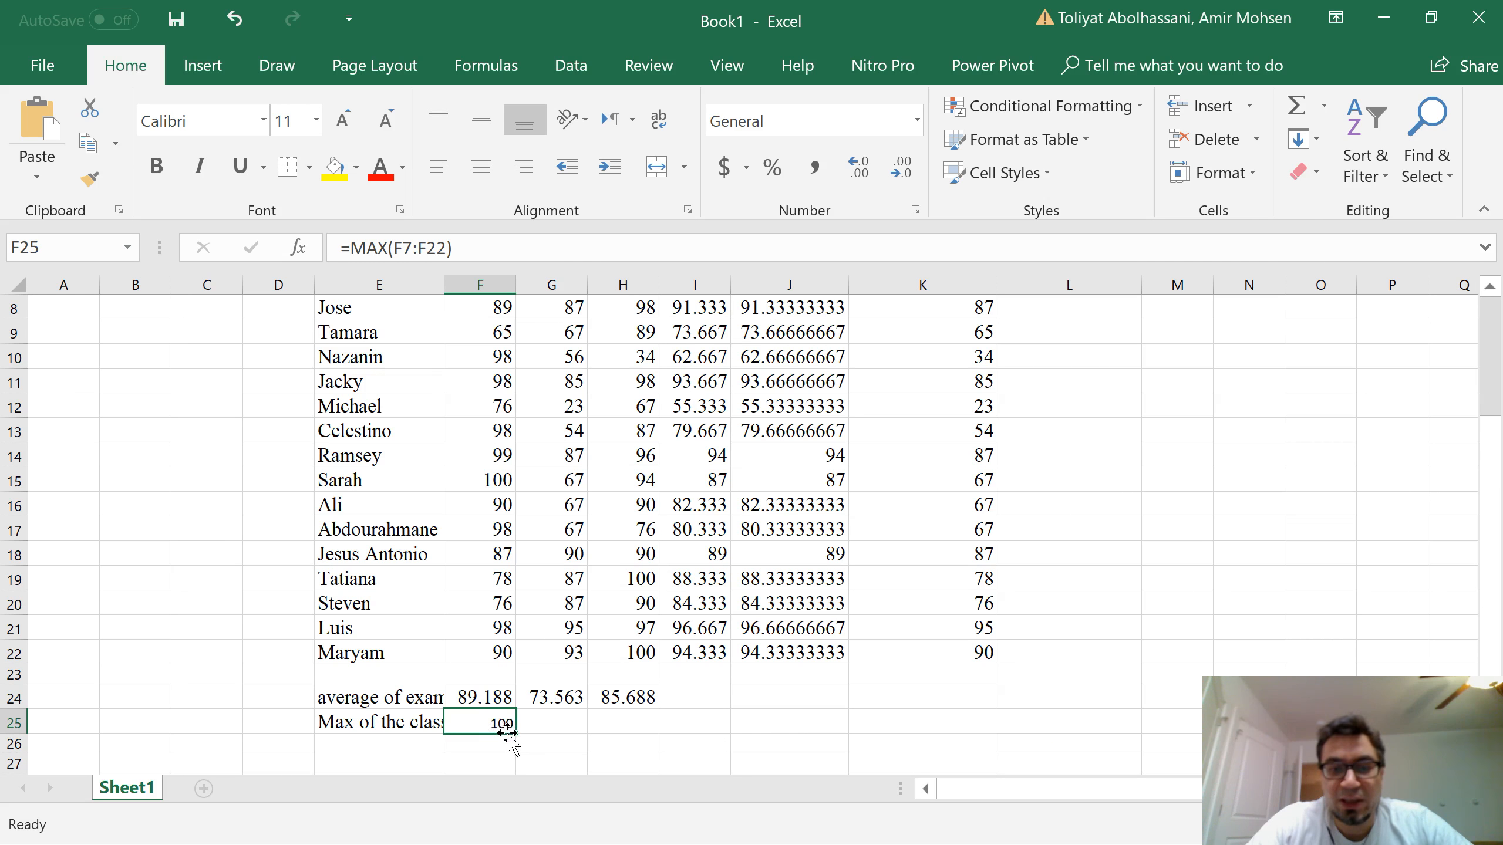
drag(513, 734, 633, 731)
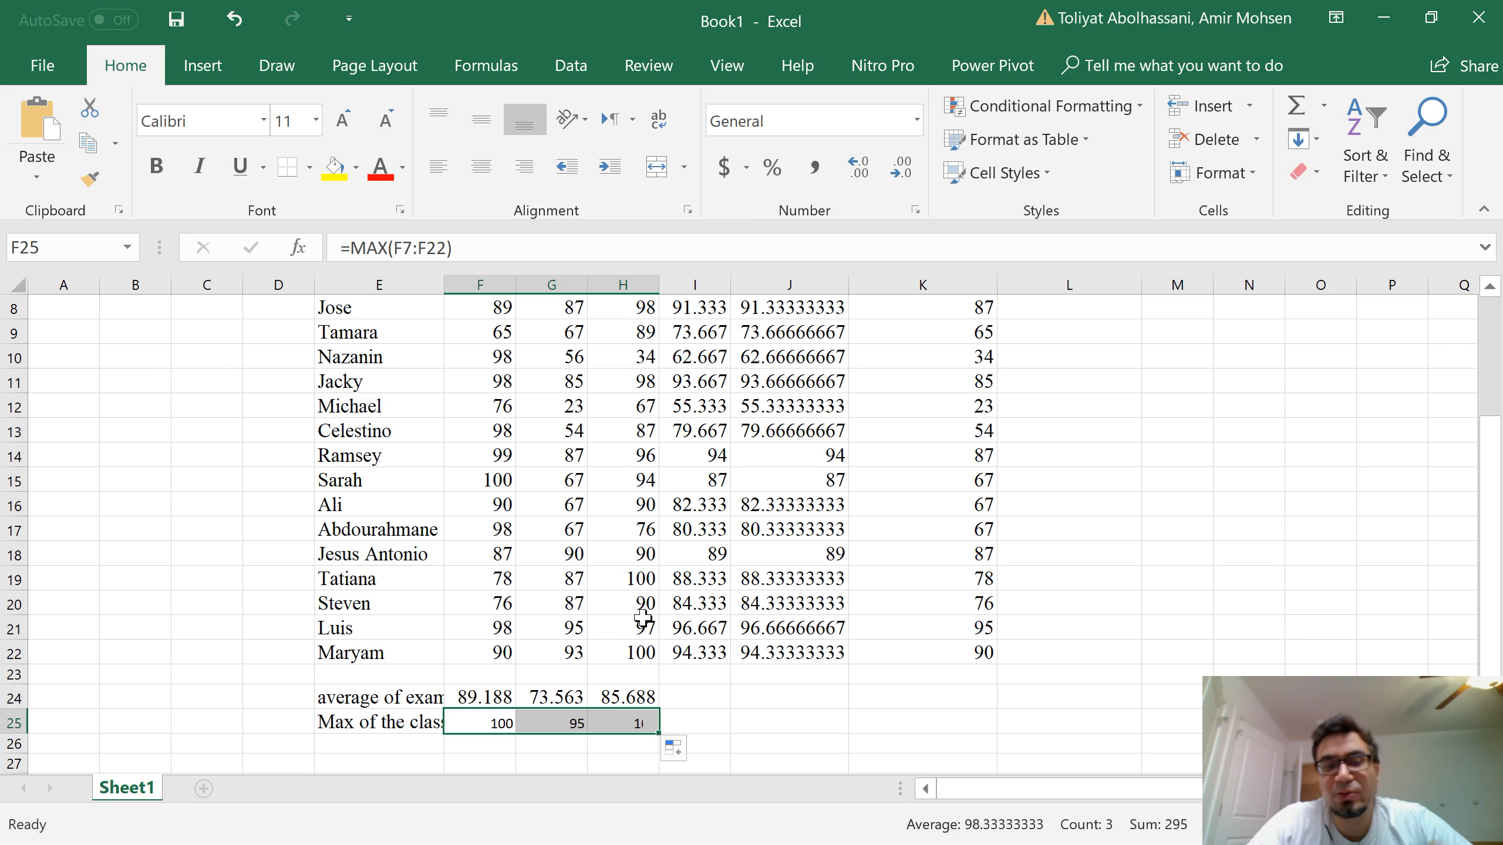
click(688, 718)
click(630, 725)
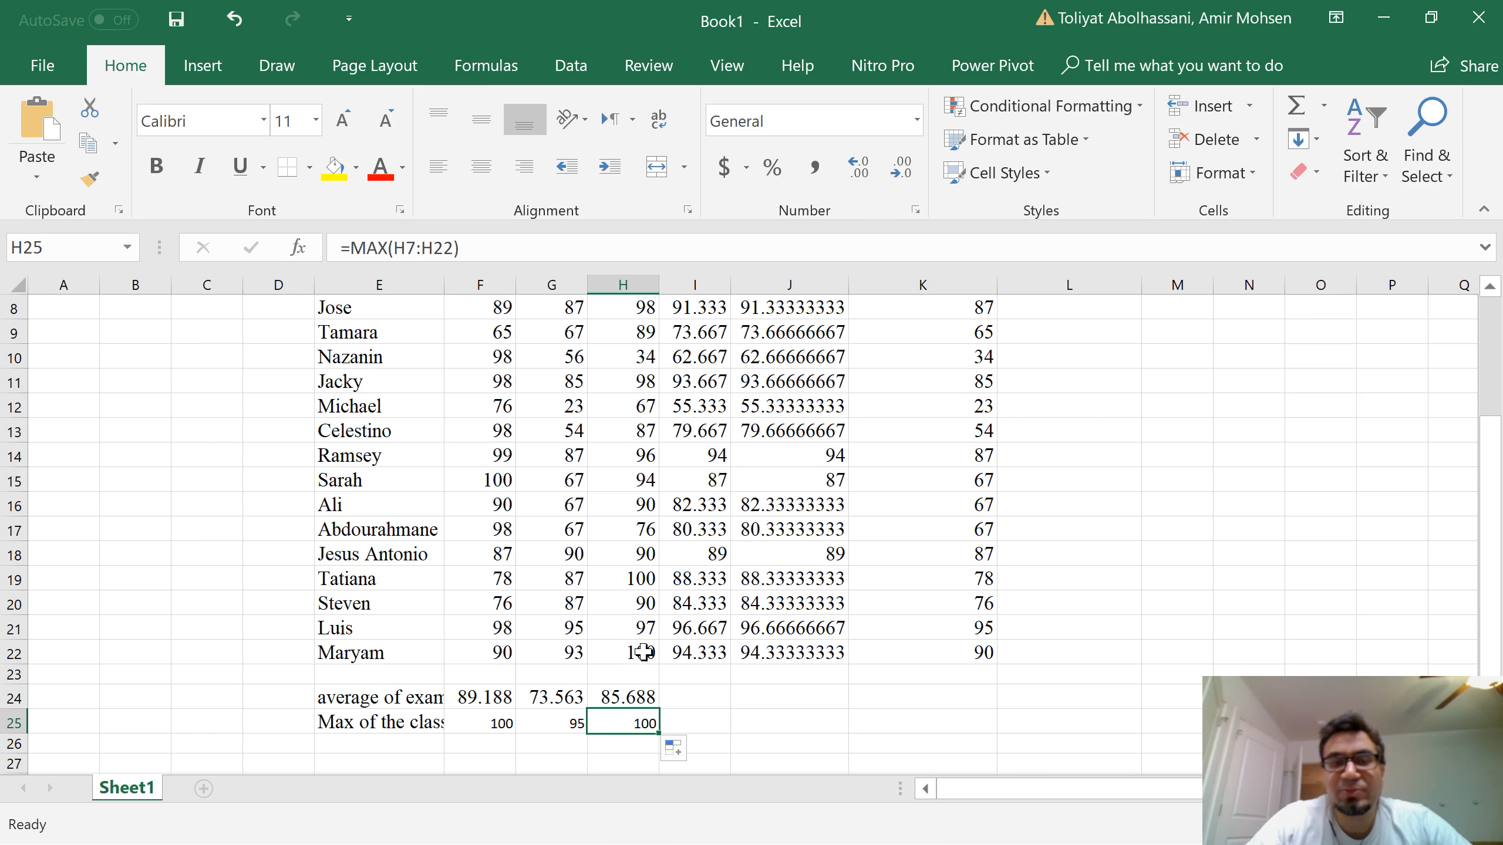
click(557, 723)
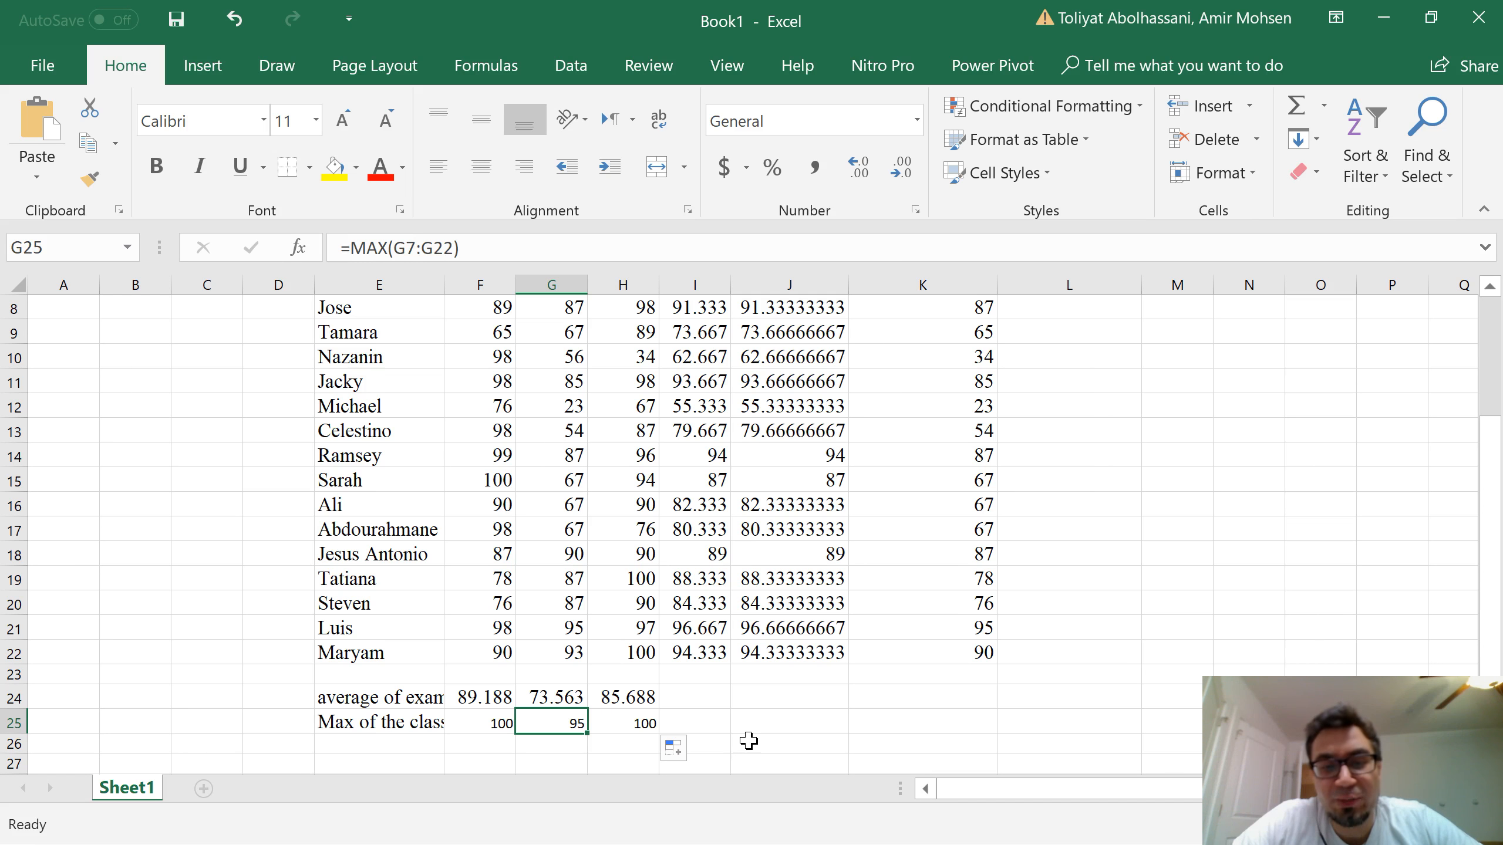
Step: Enter the label "difference of 100" in cell E27
scroll(651, 695, down, 1)
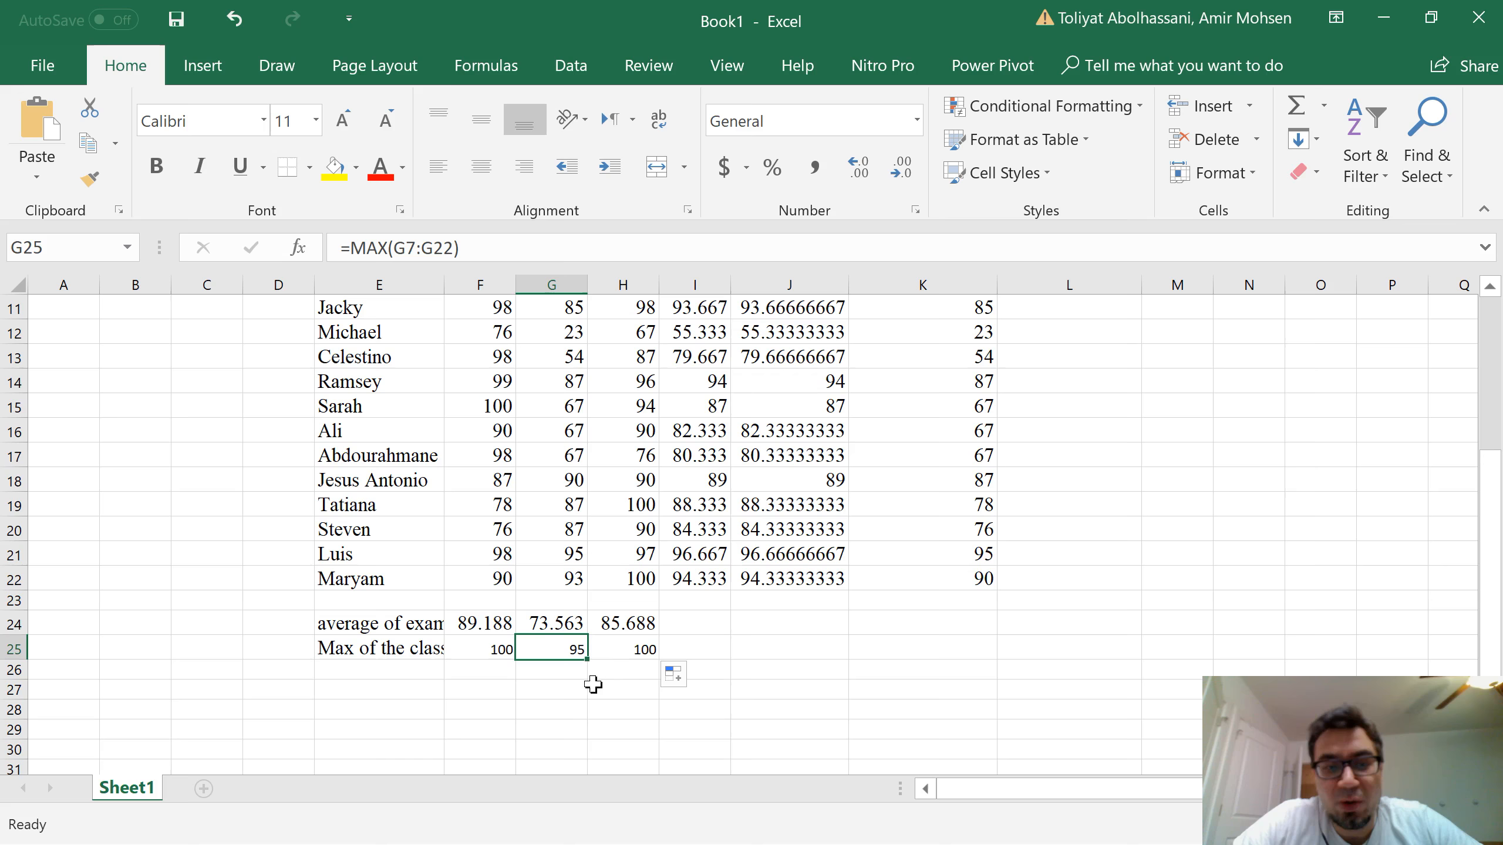
click(558, 694)
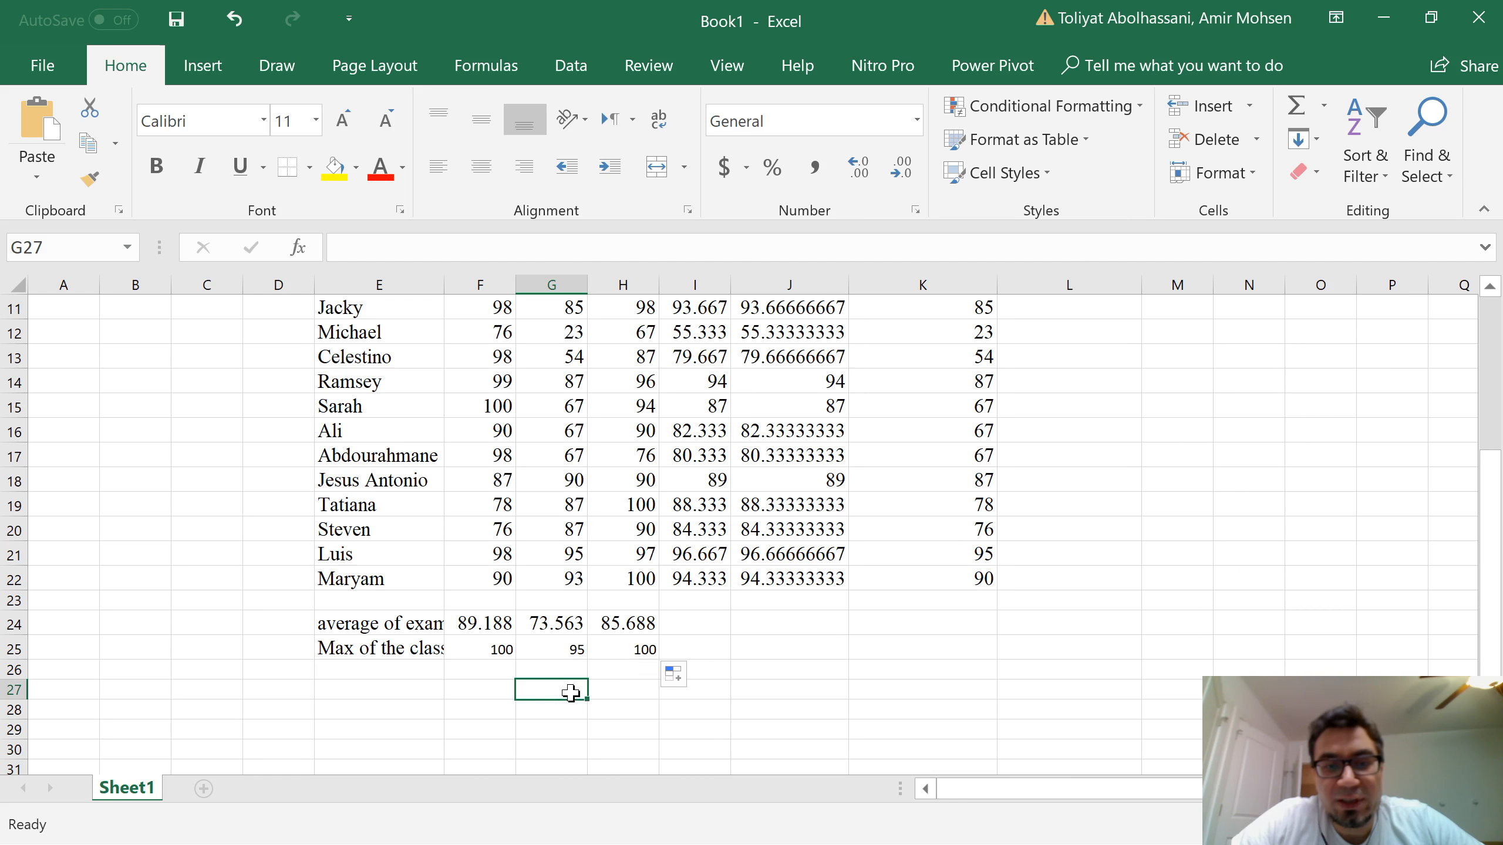
click(384, 689)
text(di)
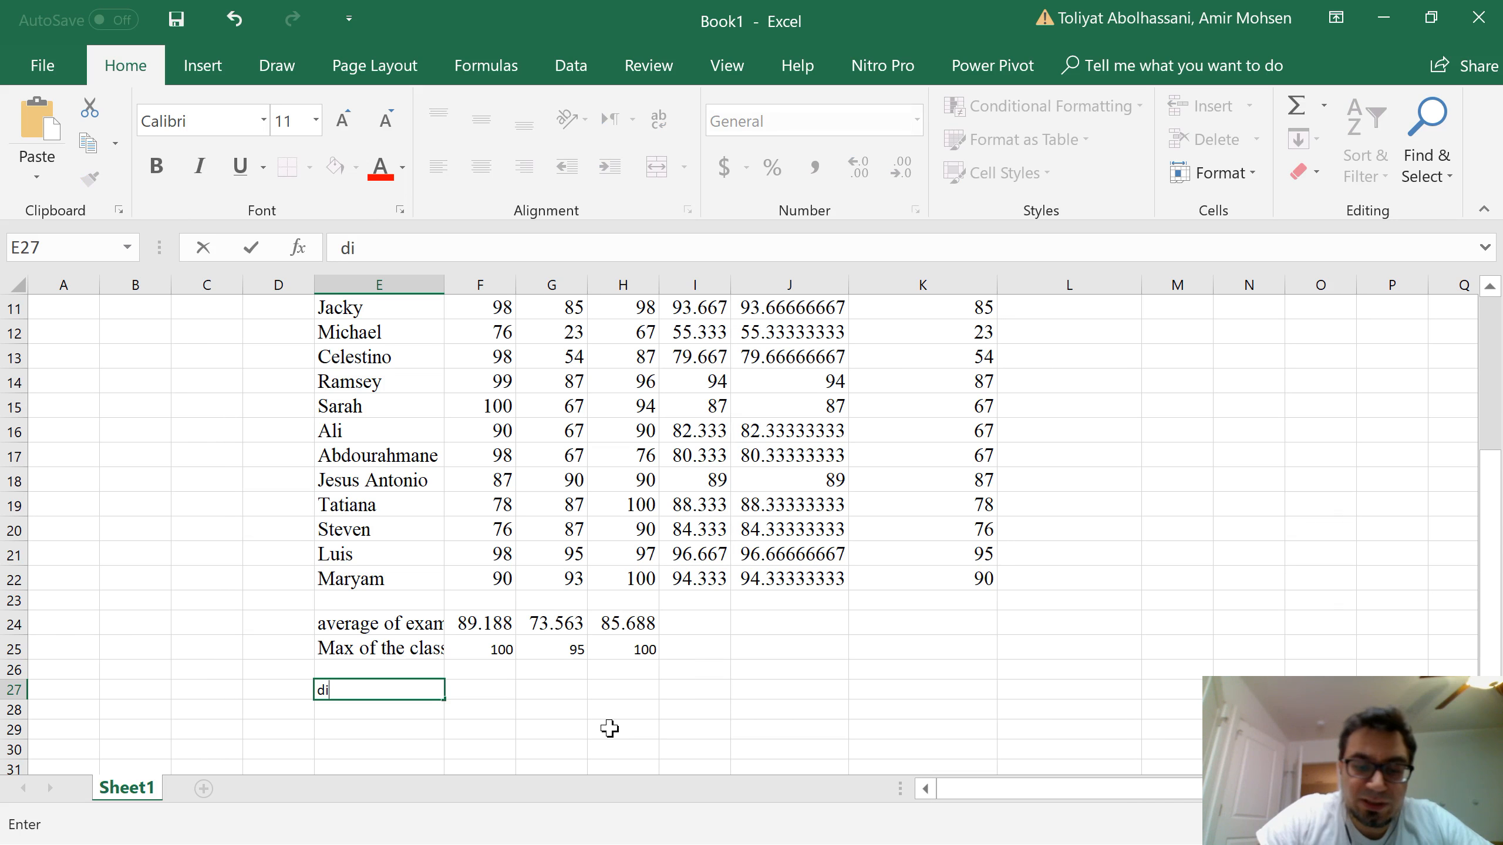
text(fference of 100)
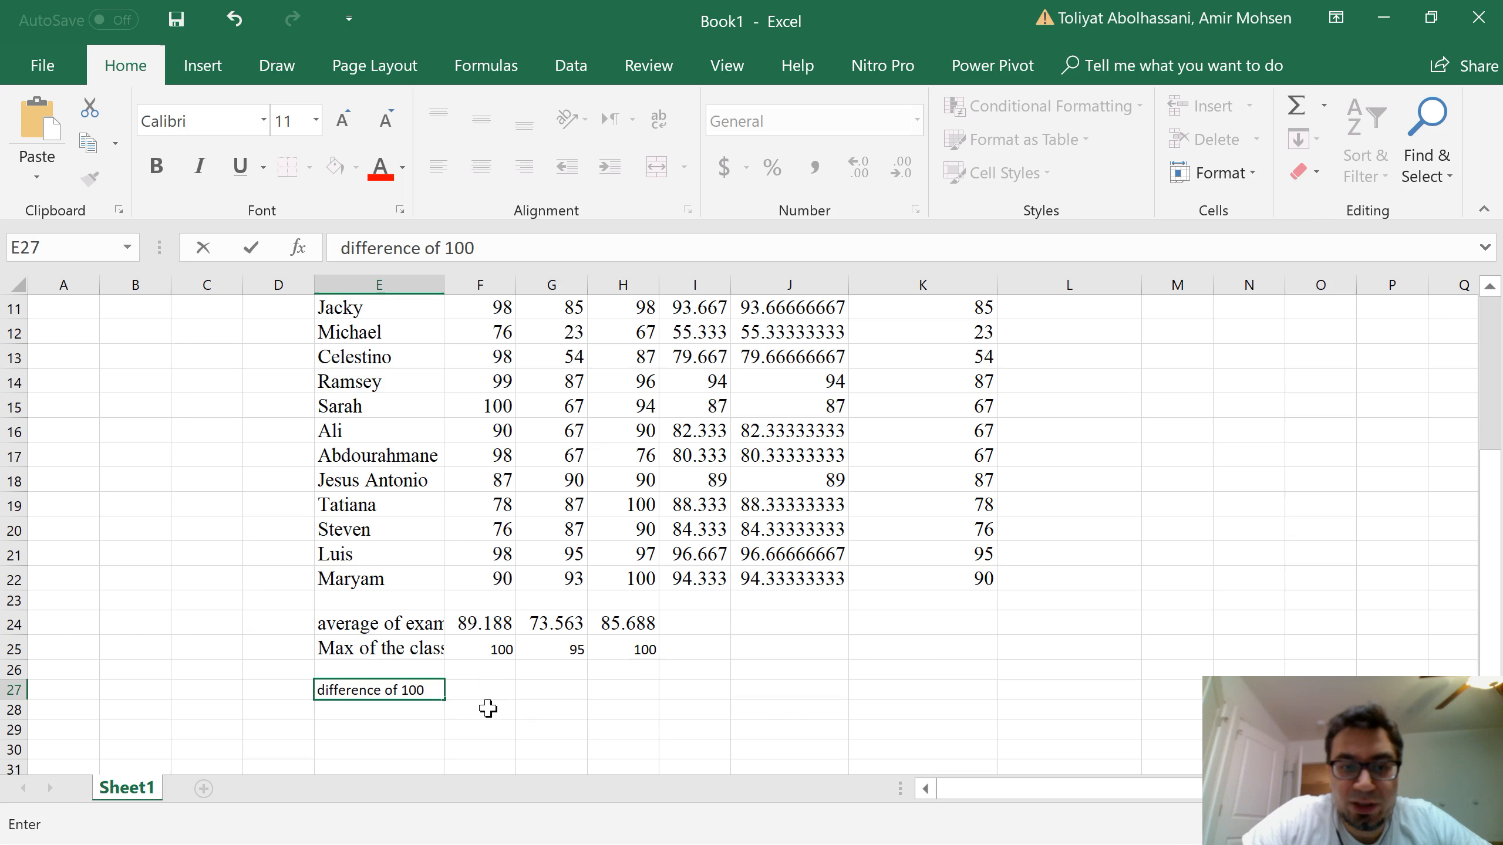
click(474, 693)
Step: Enter the formula =100-F25 in cell F27 to subtract the highest Quiz1 grade from 100
double_click(482, 698)
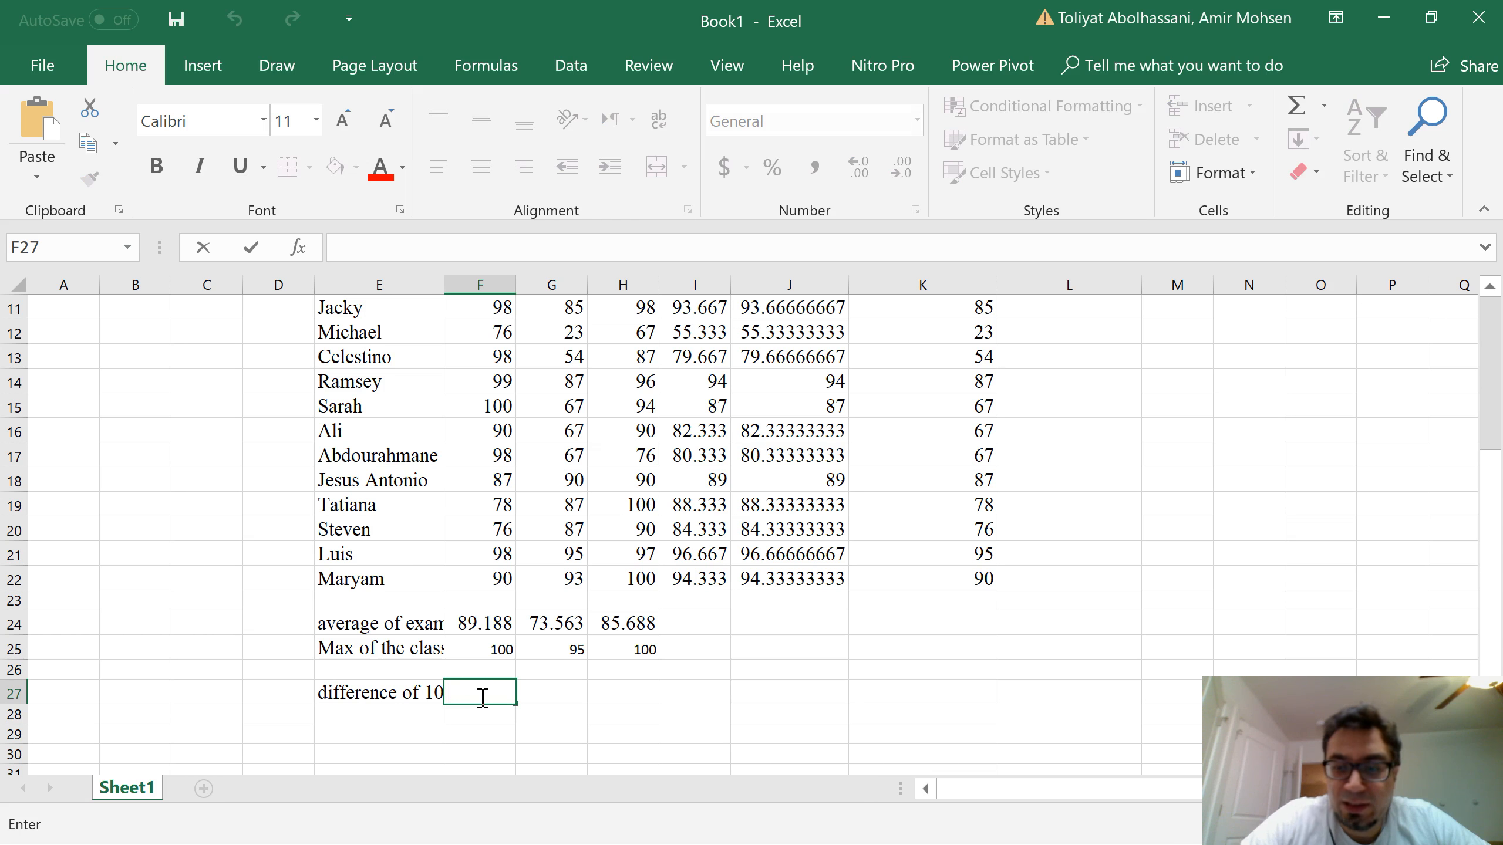
text(=)
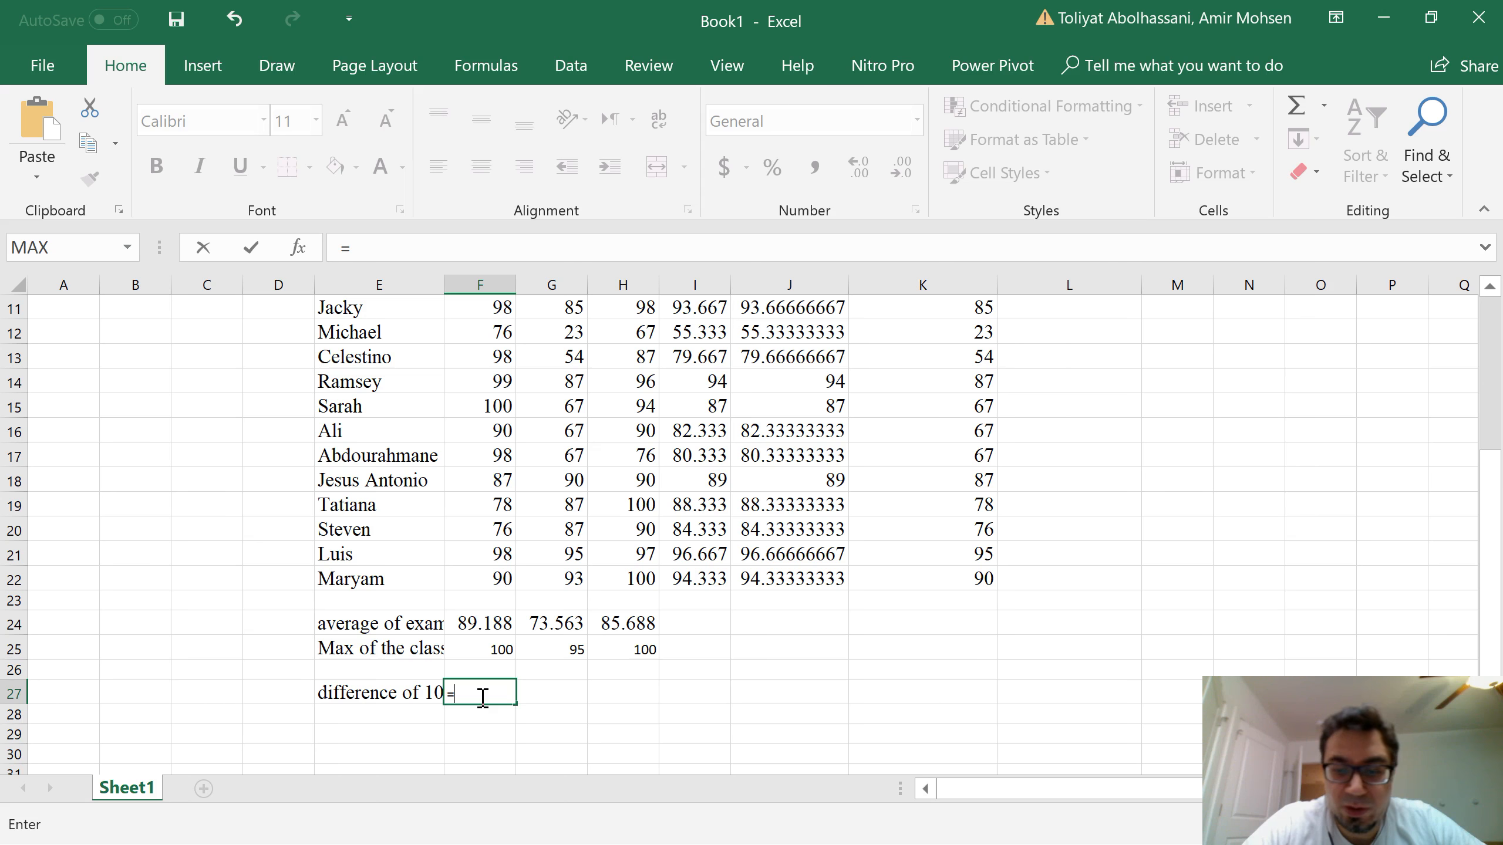
text(11)
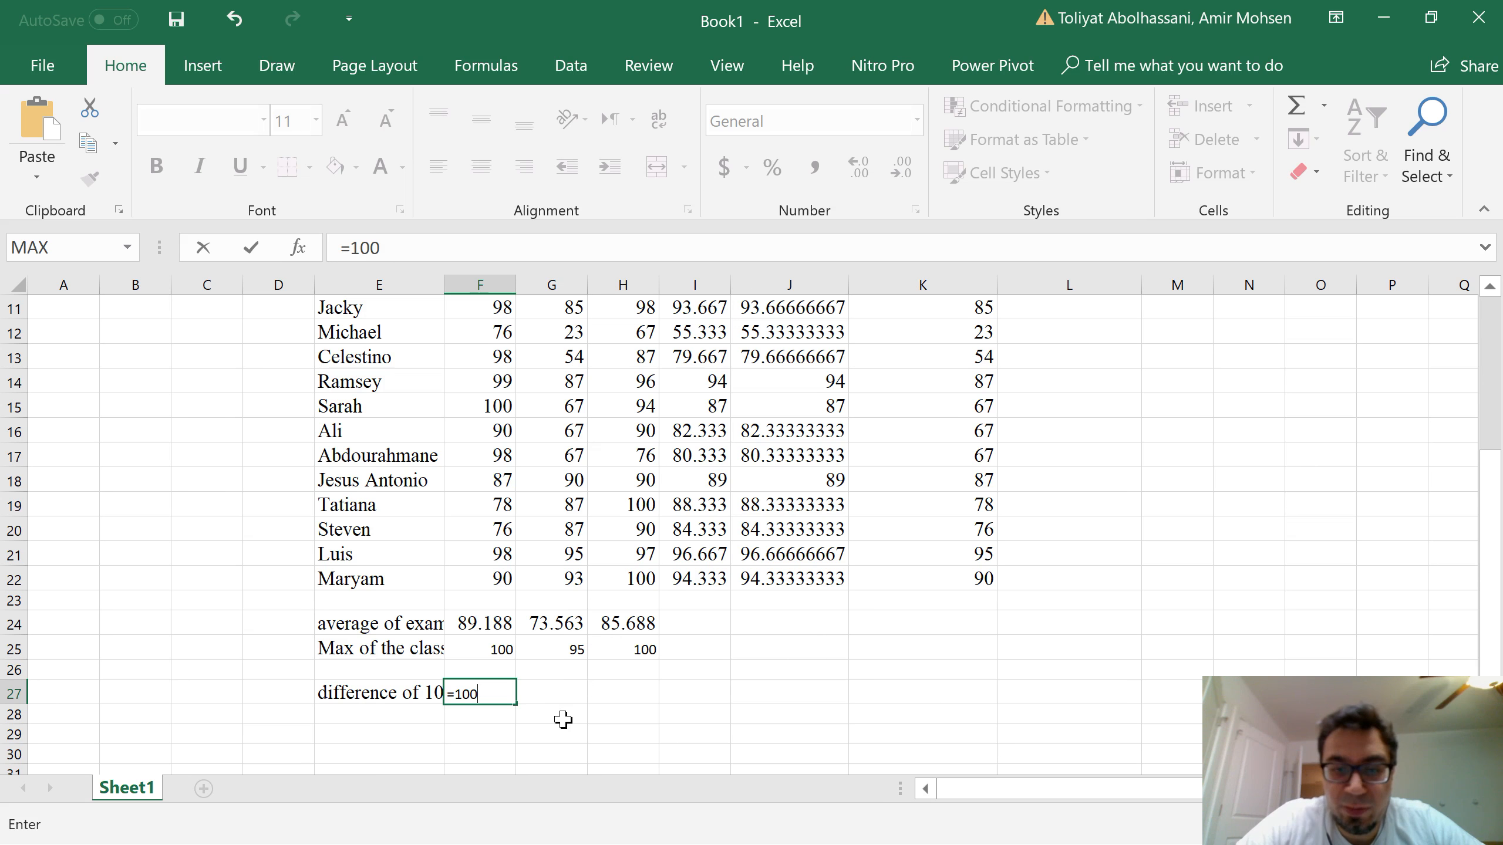
text(0-)
click(496, 651)
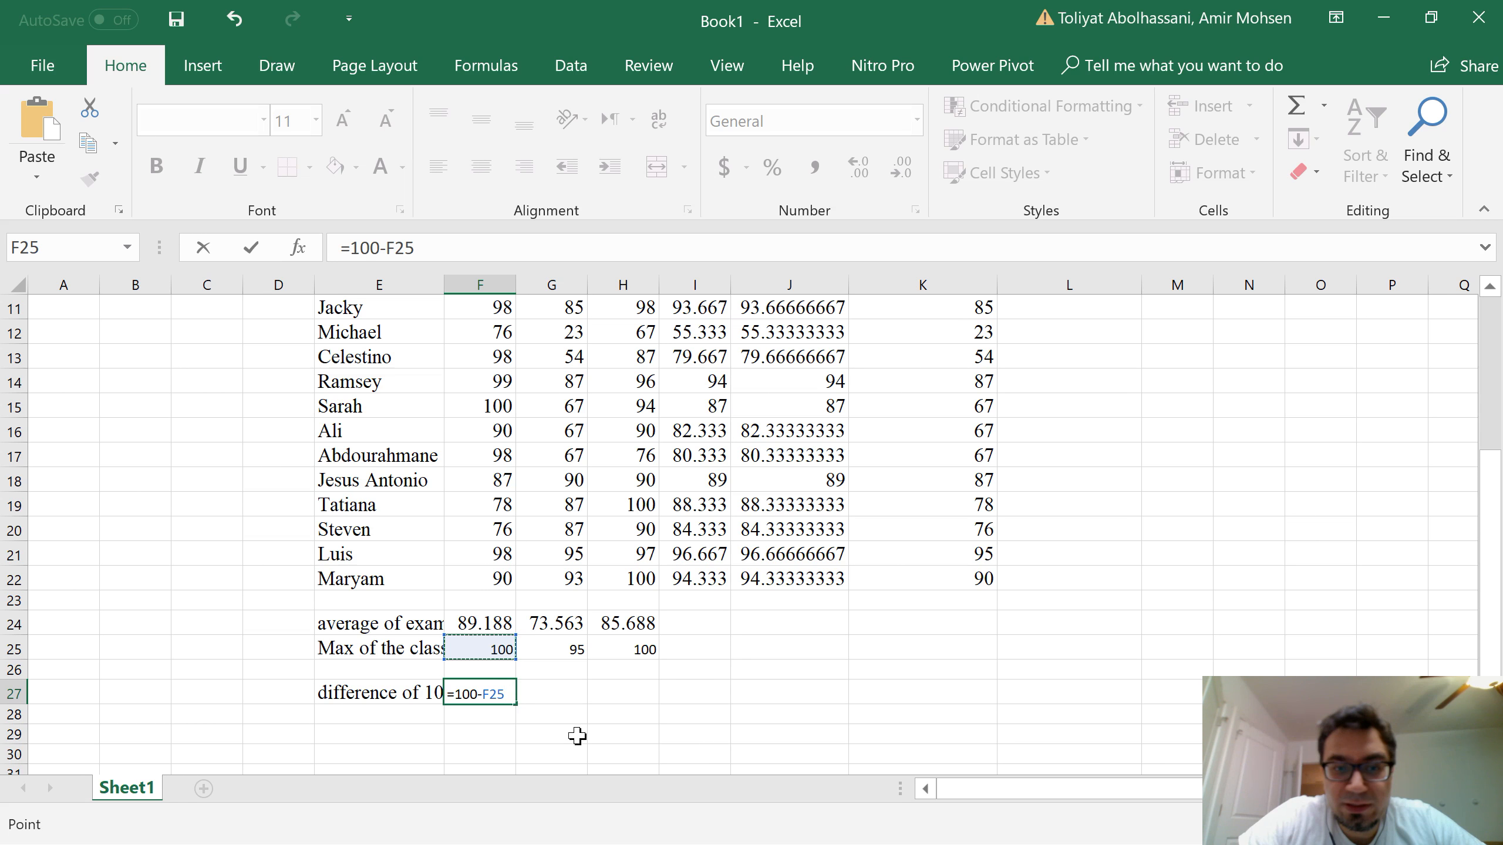
key(Return)
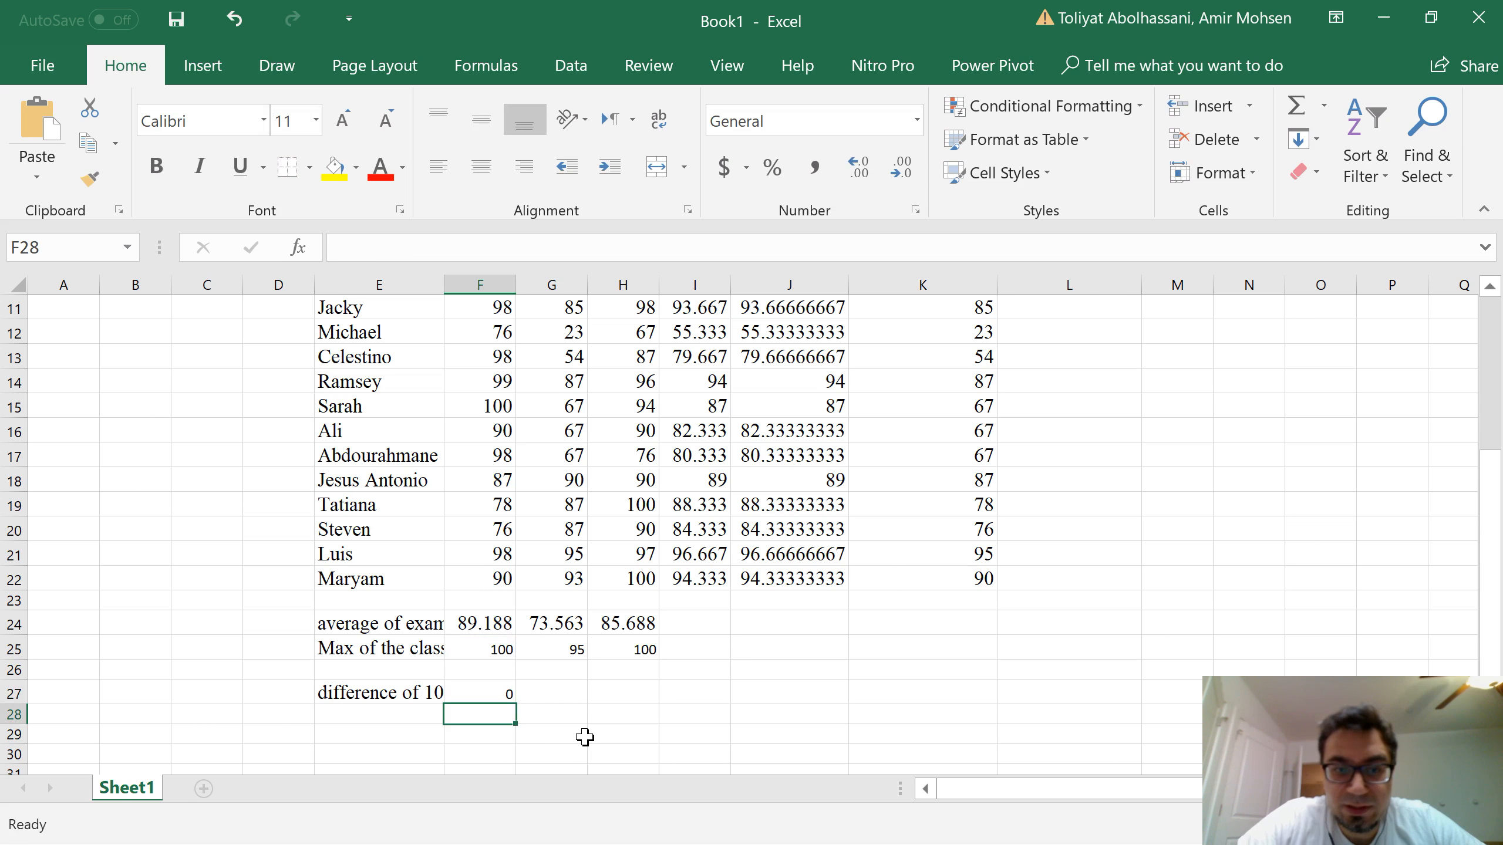
Step: Fill the difference formula from F27 across to H27 and check the copied formula for Quiz2
click(510, 695)
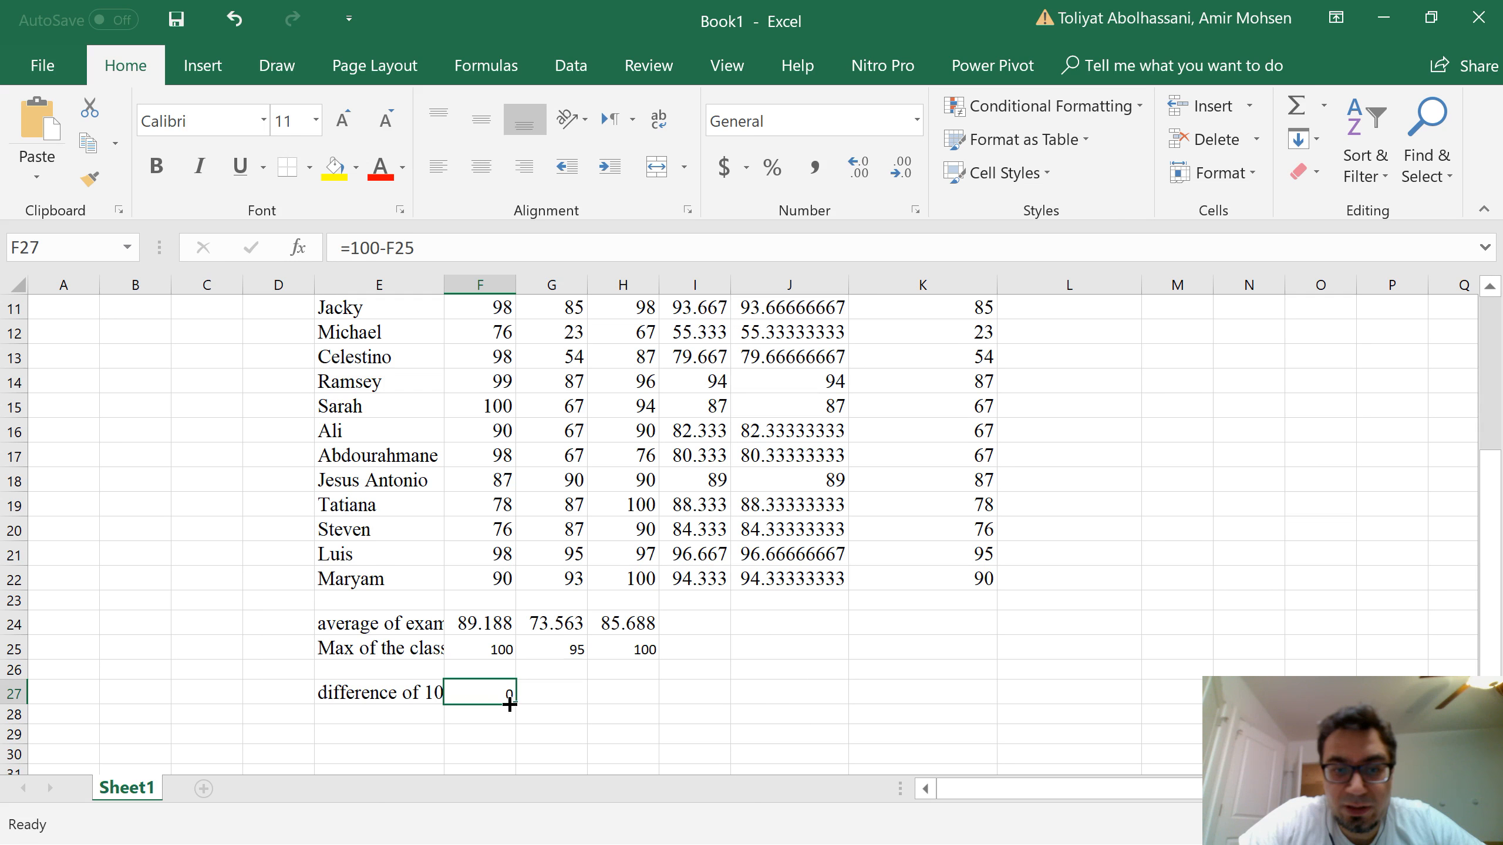
drag(513, 702, 648, 697)
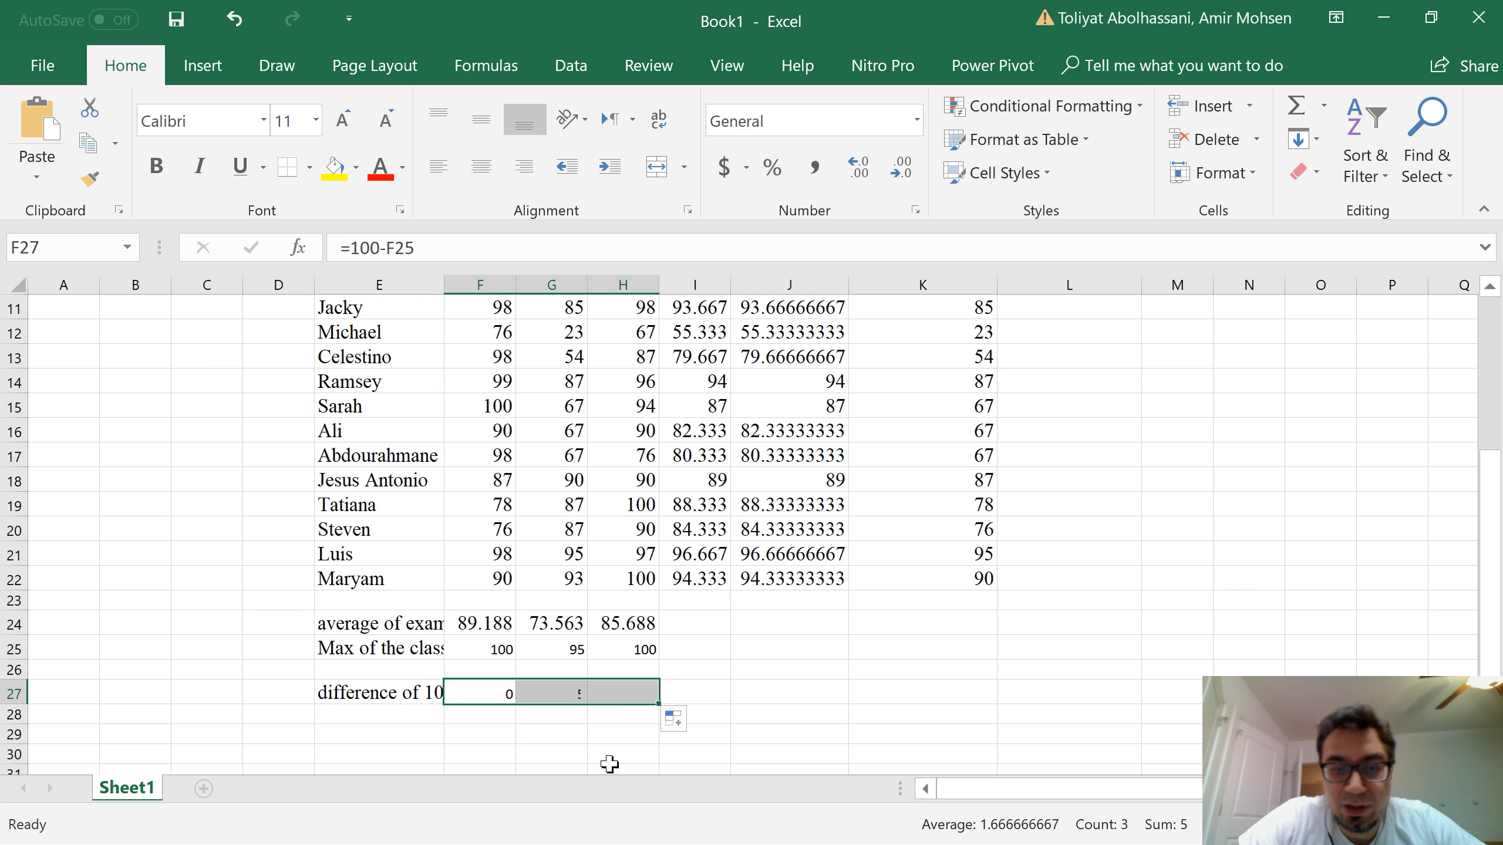
click(625, 720)
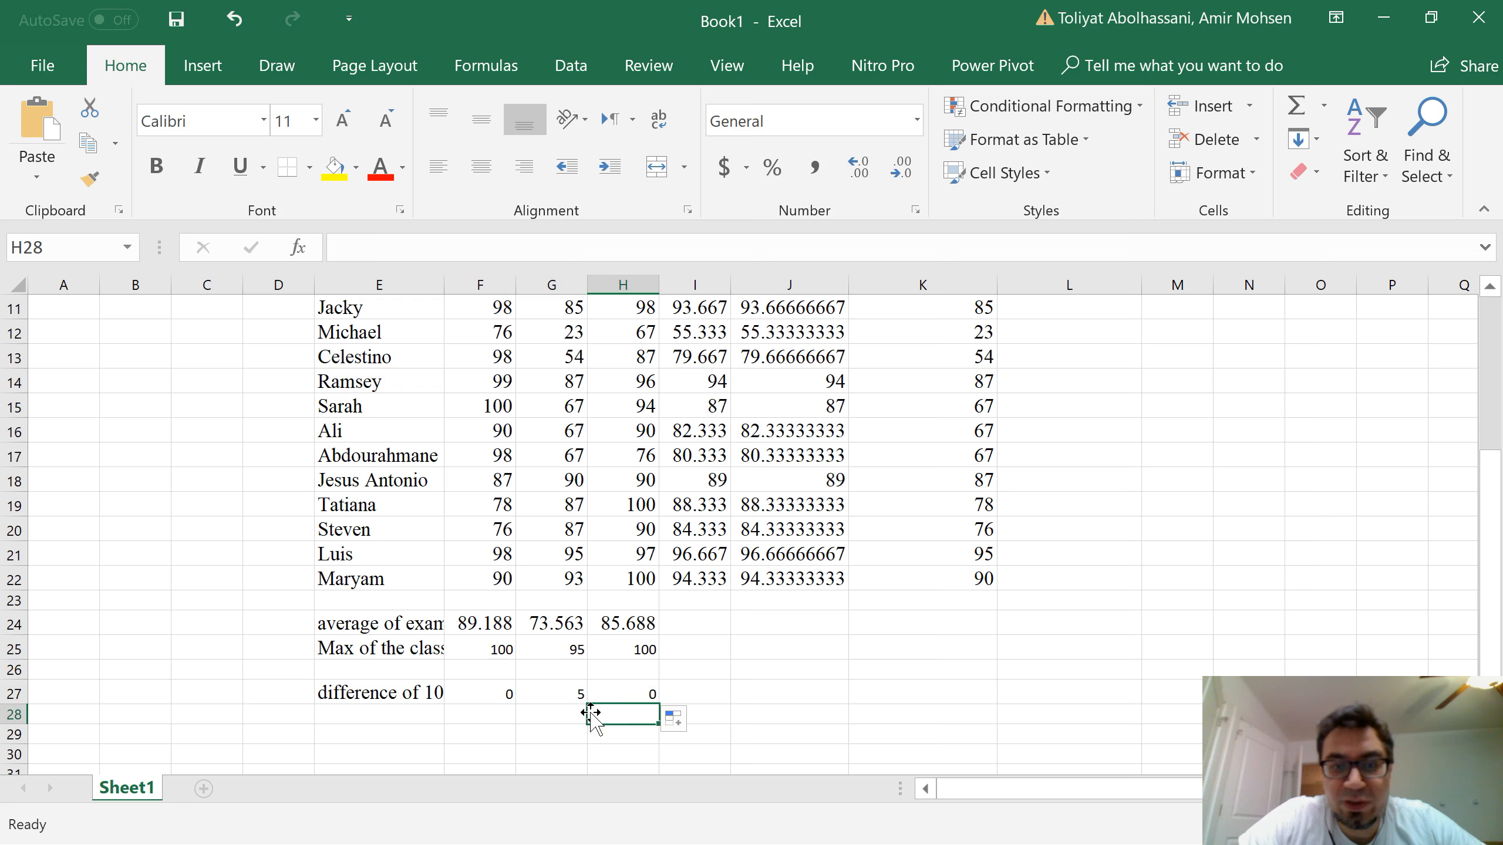
click(554, 696)
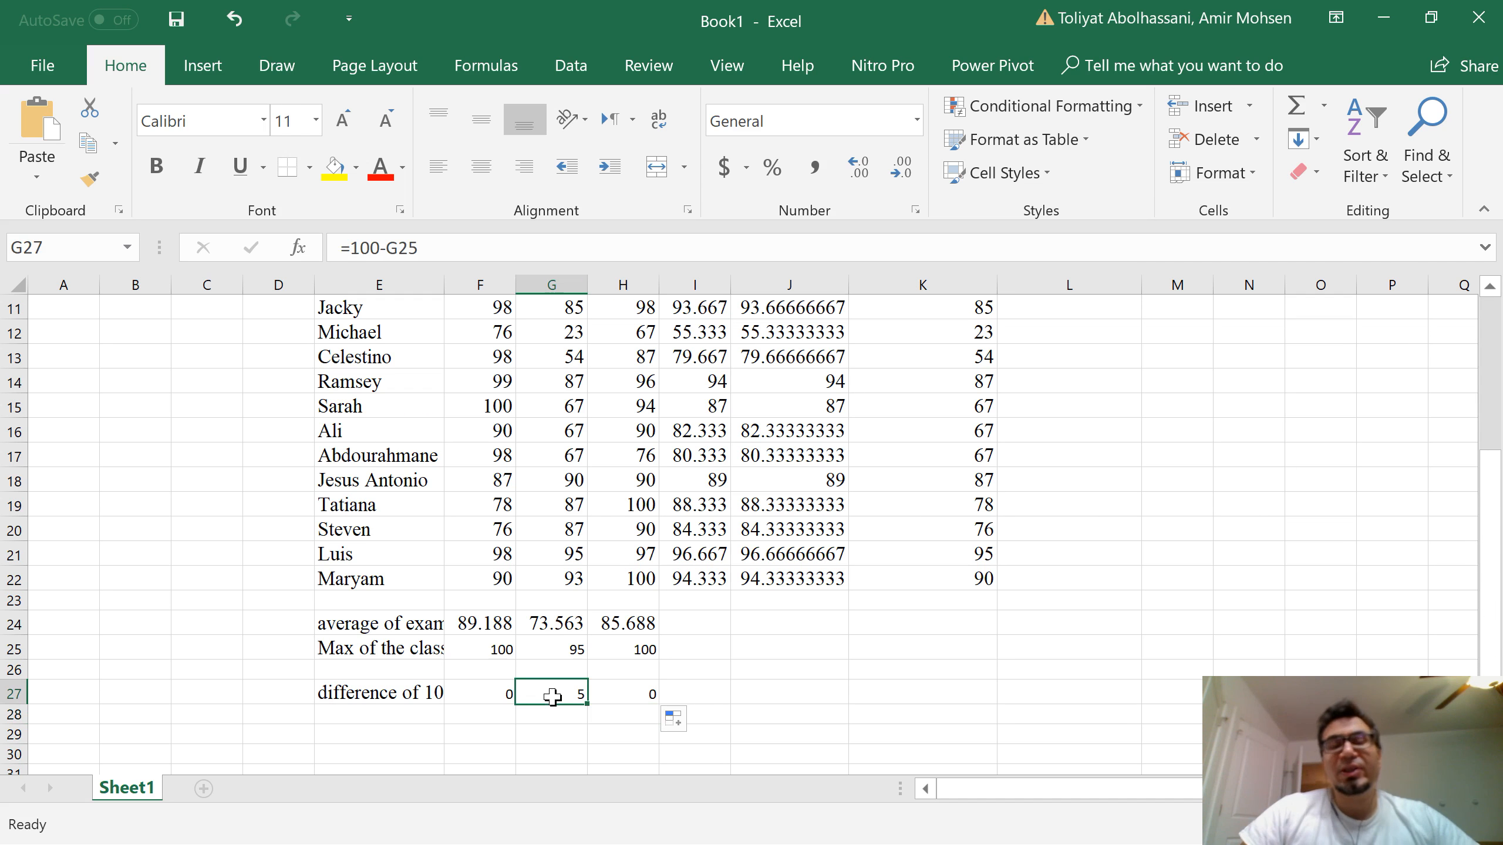
click(501, 716)
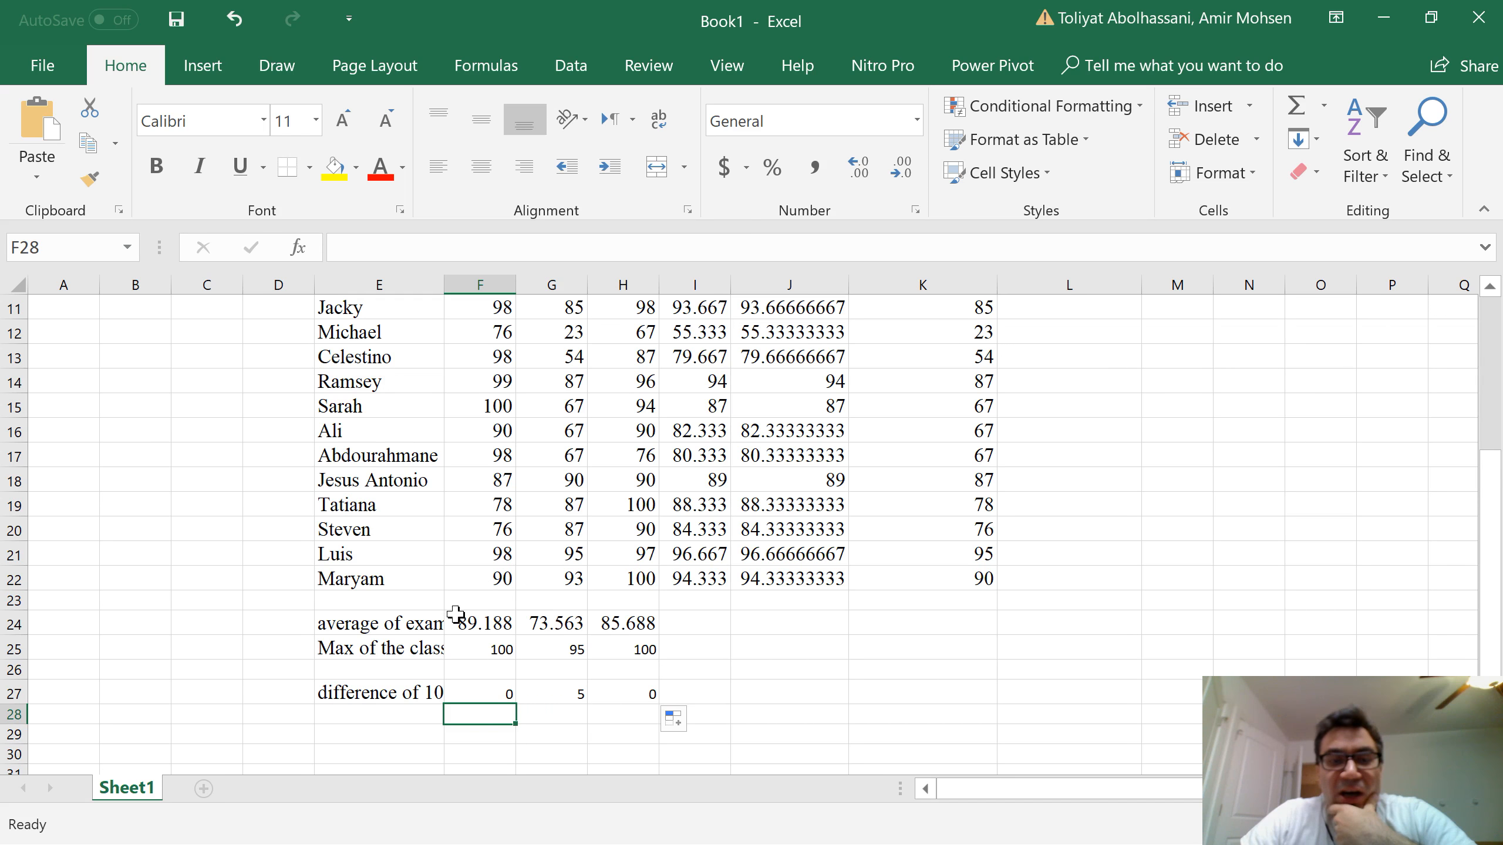
scroll(439, 631, up, 3)
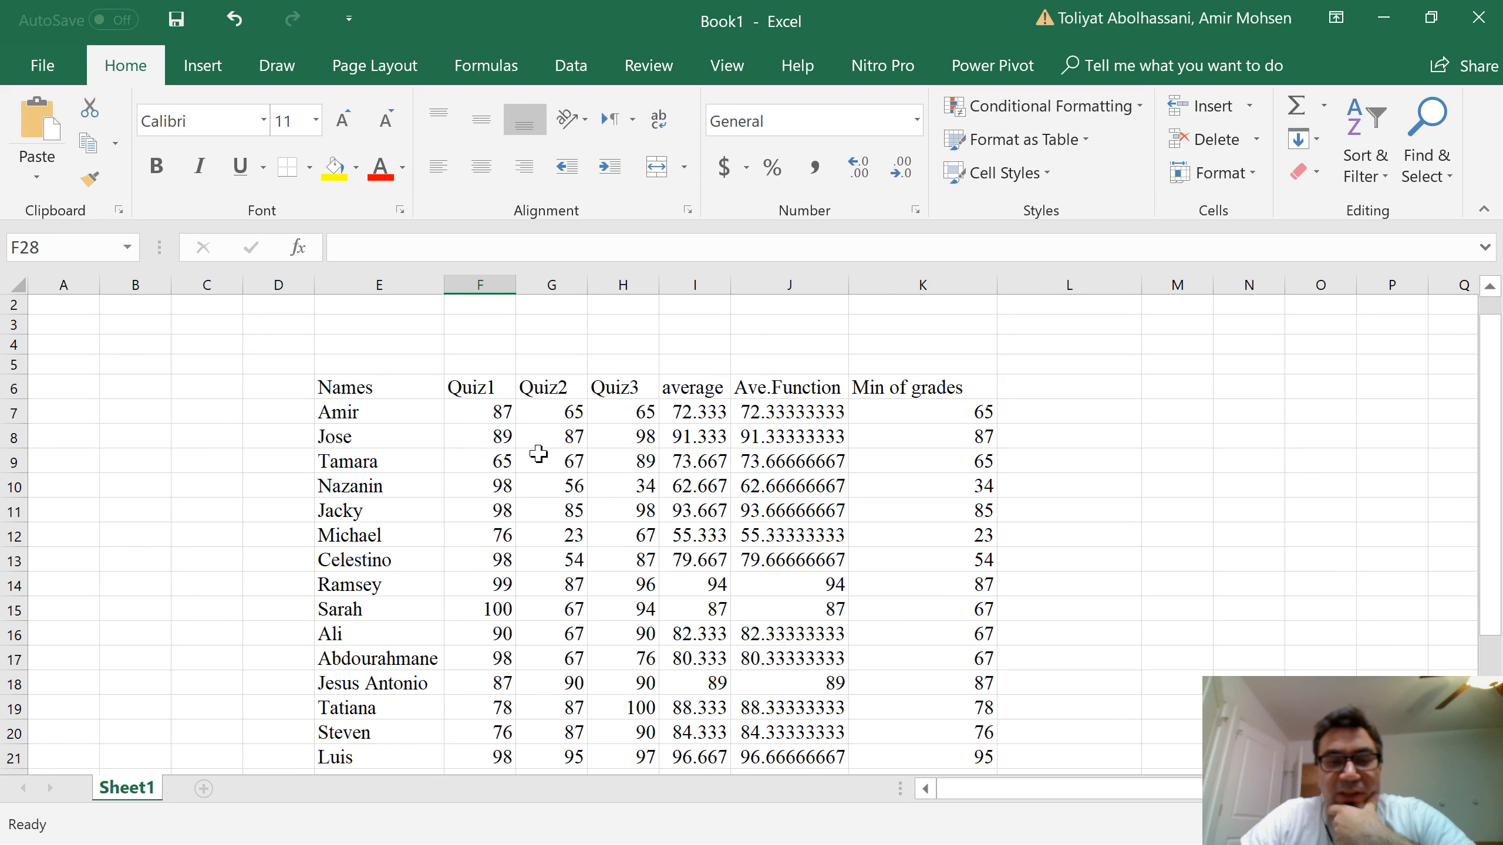
scroll(558, 495, down, 1)
scroll(558, 495, down, 2)
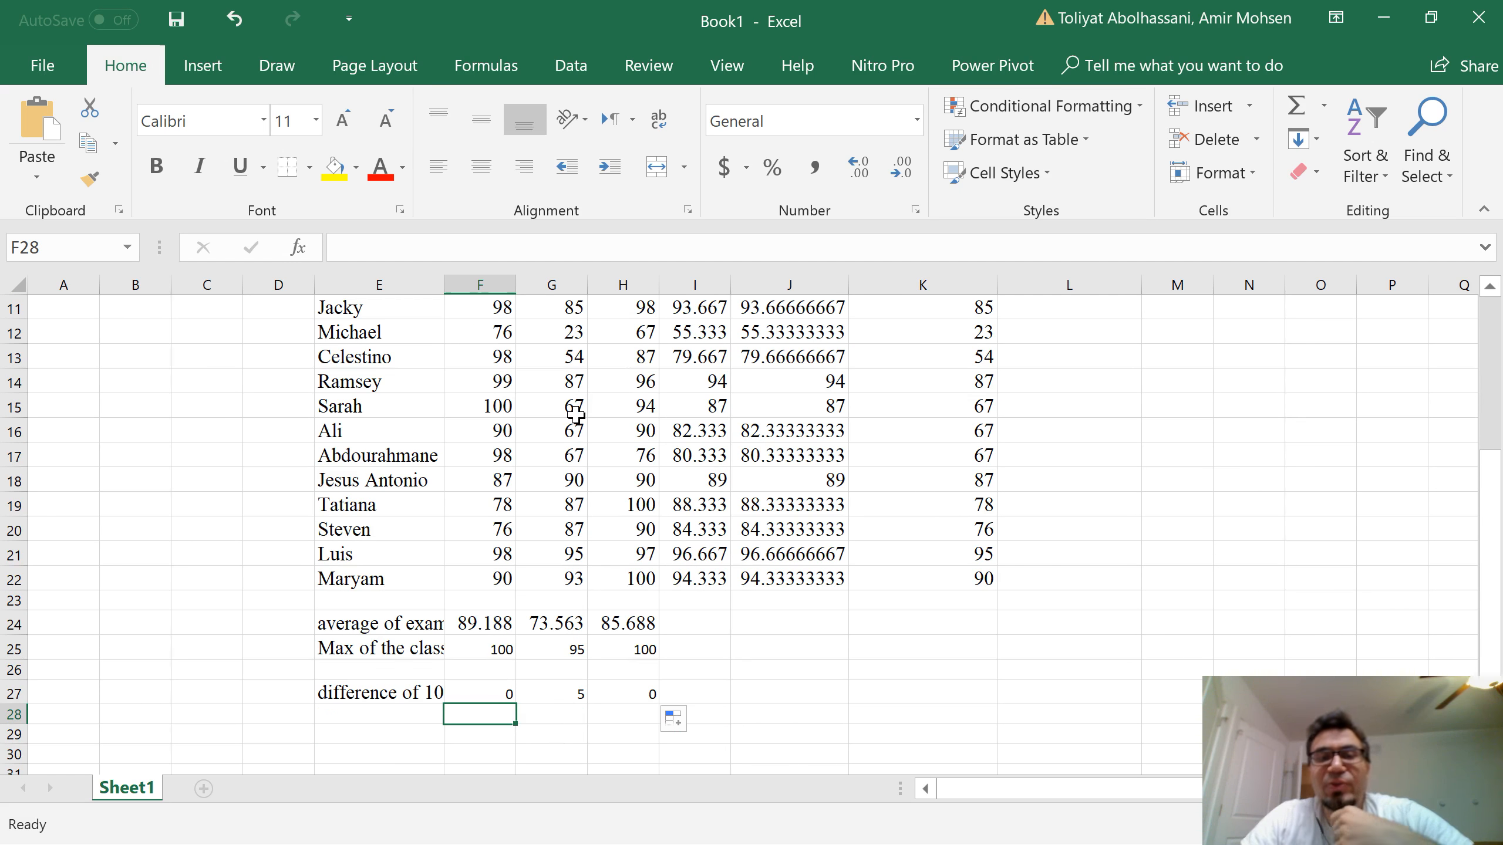
scroll(575, 416, up, 2)
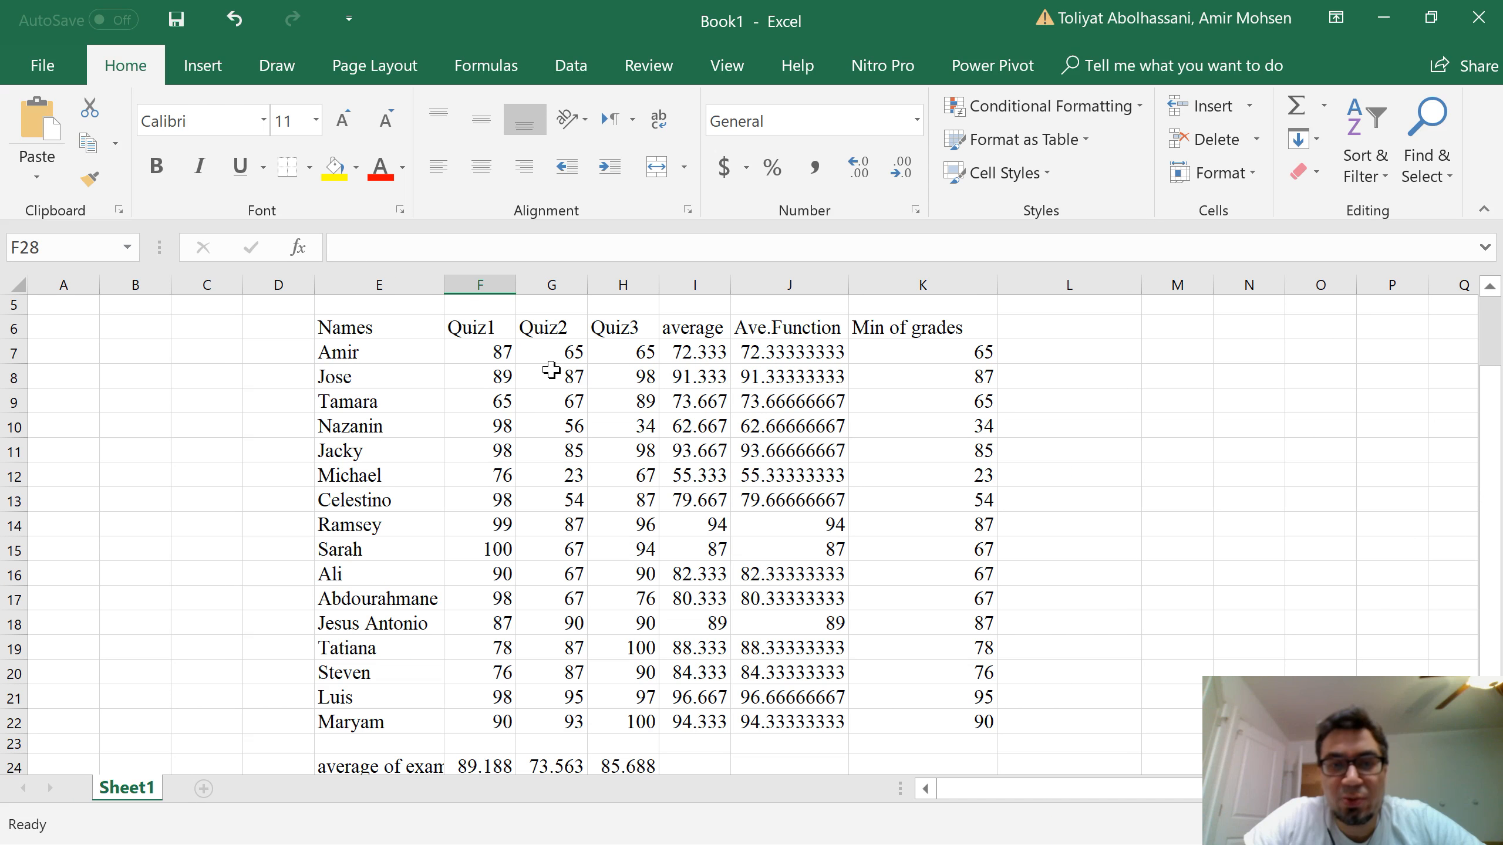
Step: Review the Quiz2 grades in G7:G22 and the Quiz2 difference formula in cell G27
drag(553, 352, 560, 719)
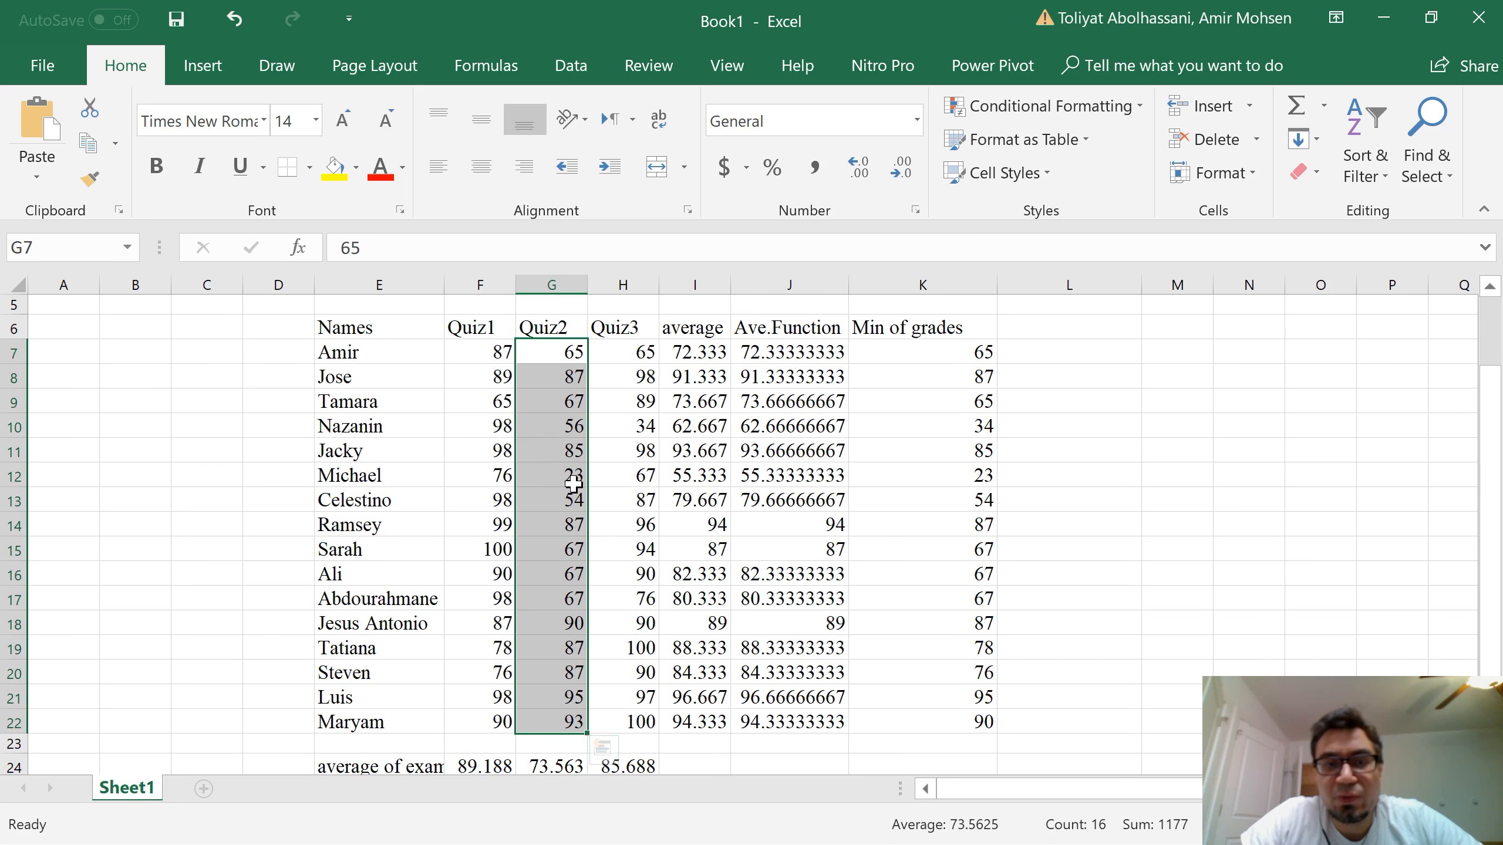
scroll(570, 511, down, 2)
click(579, 694)
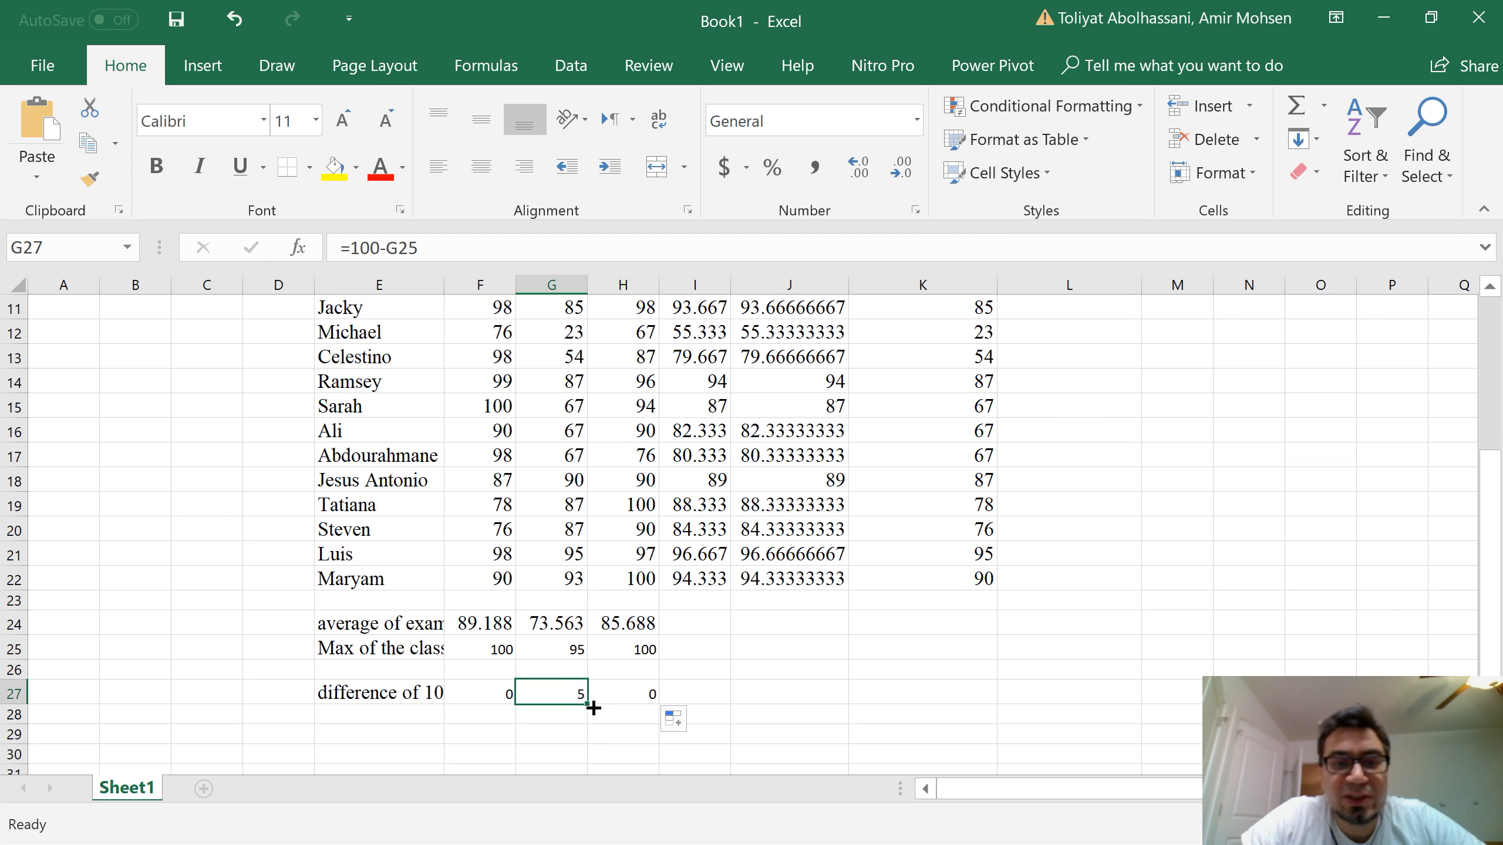
scroll(563, 534, up, 1)
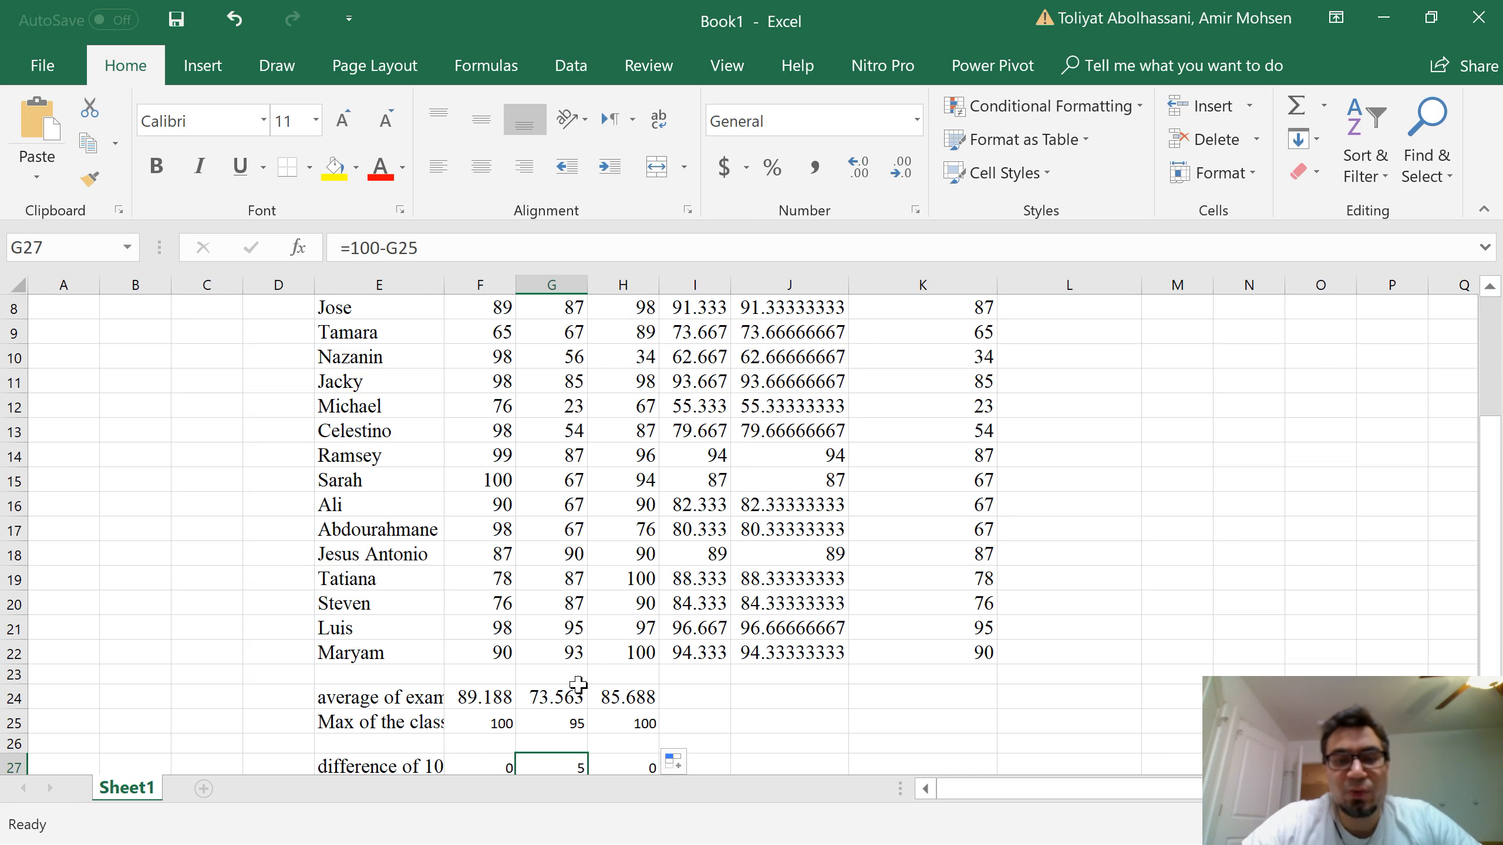
scroll(562, 693, down, 1)
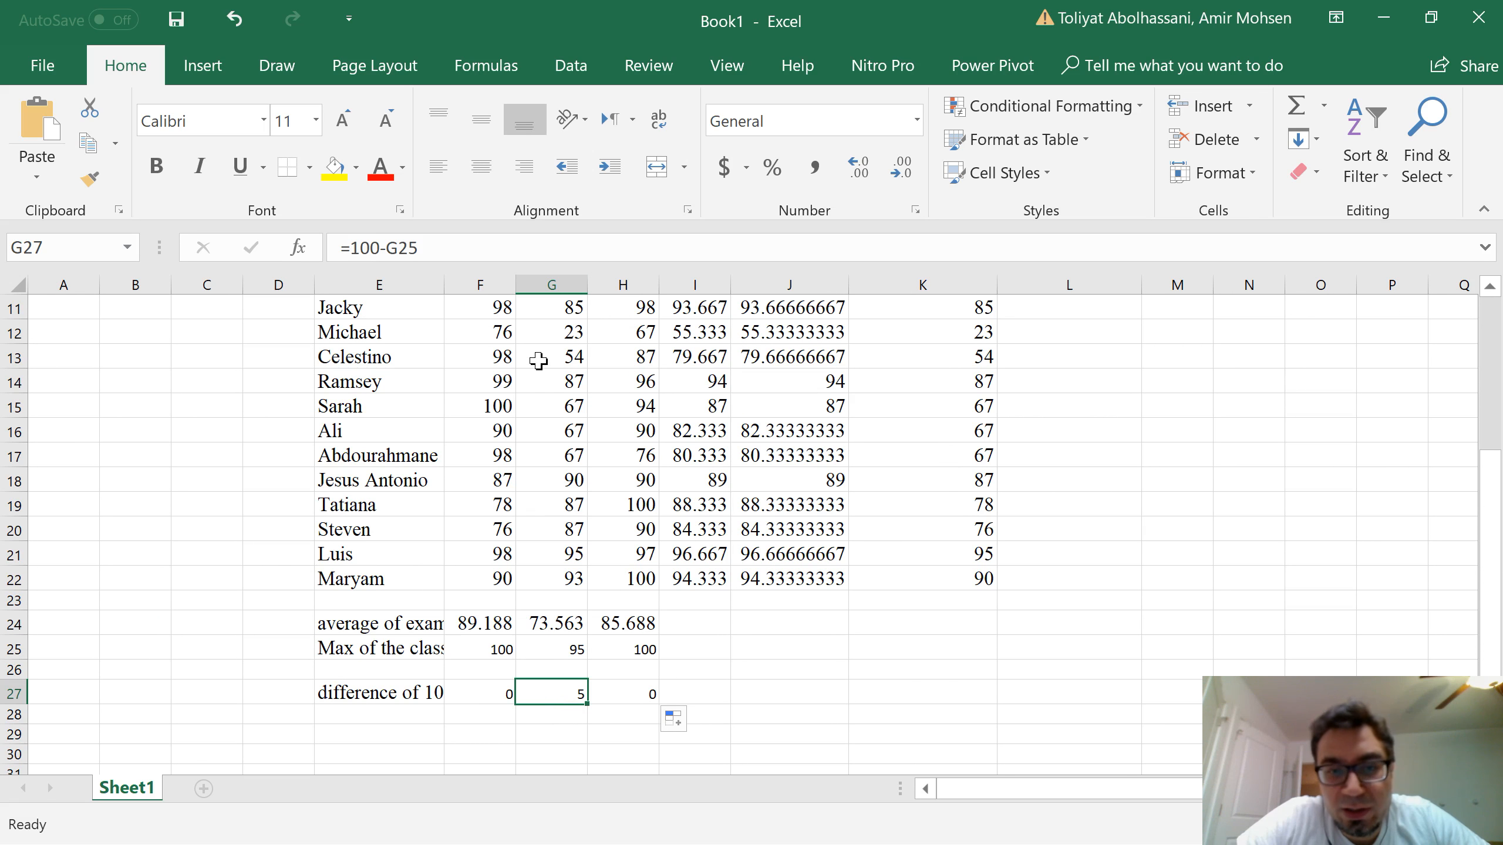
scroll(561, 379, up, 2)
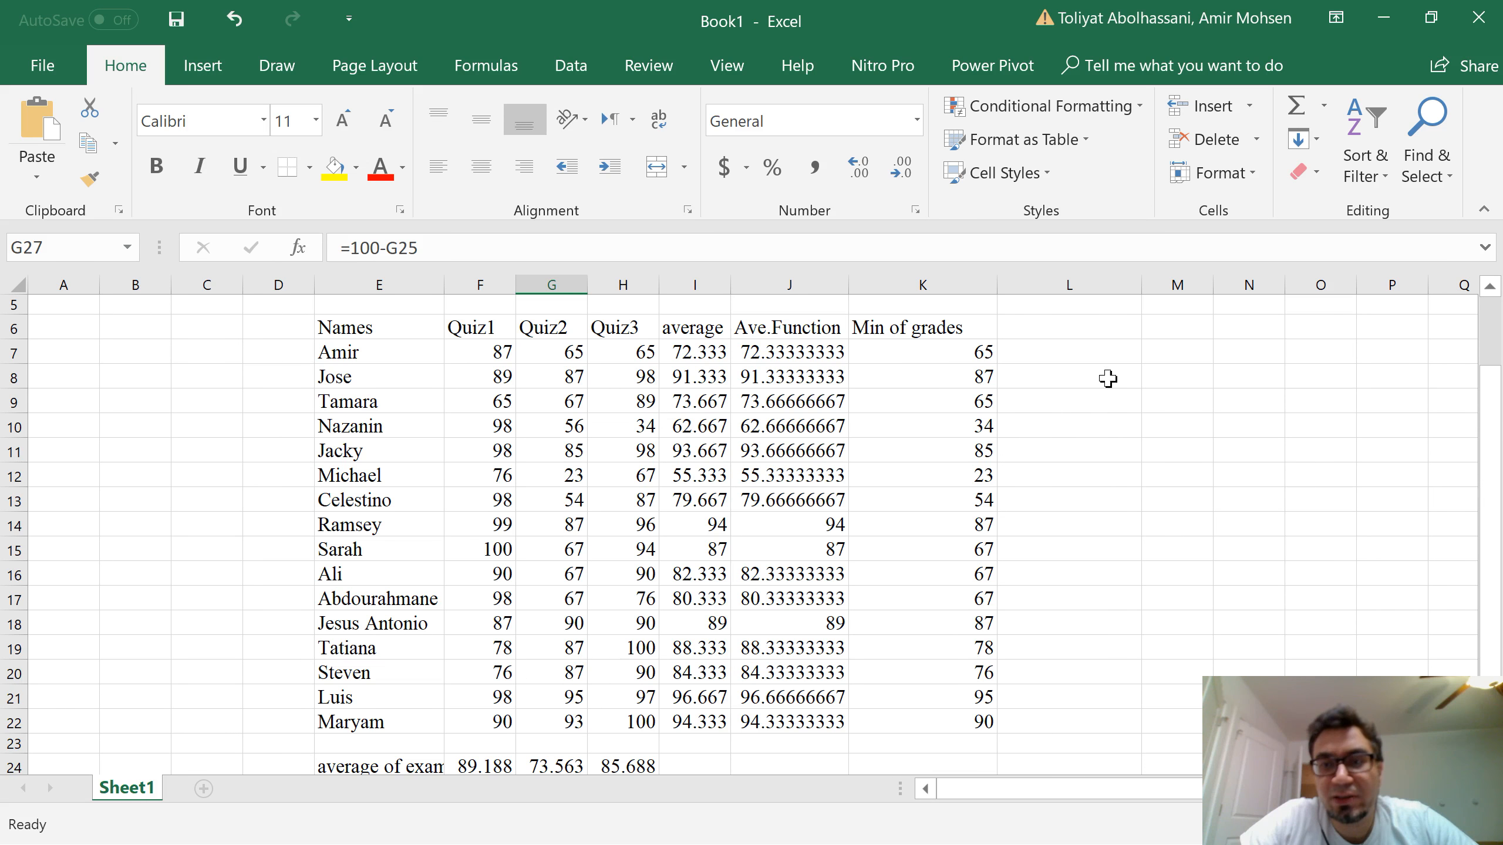
Step: Enter the header "new grades for Quiz2" in cell L6 and auto-fit column L to its text
click(1057, 354)
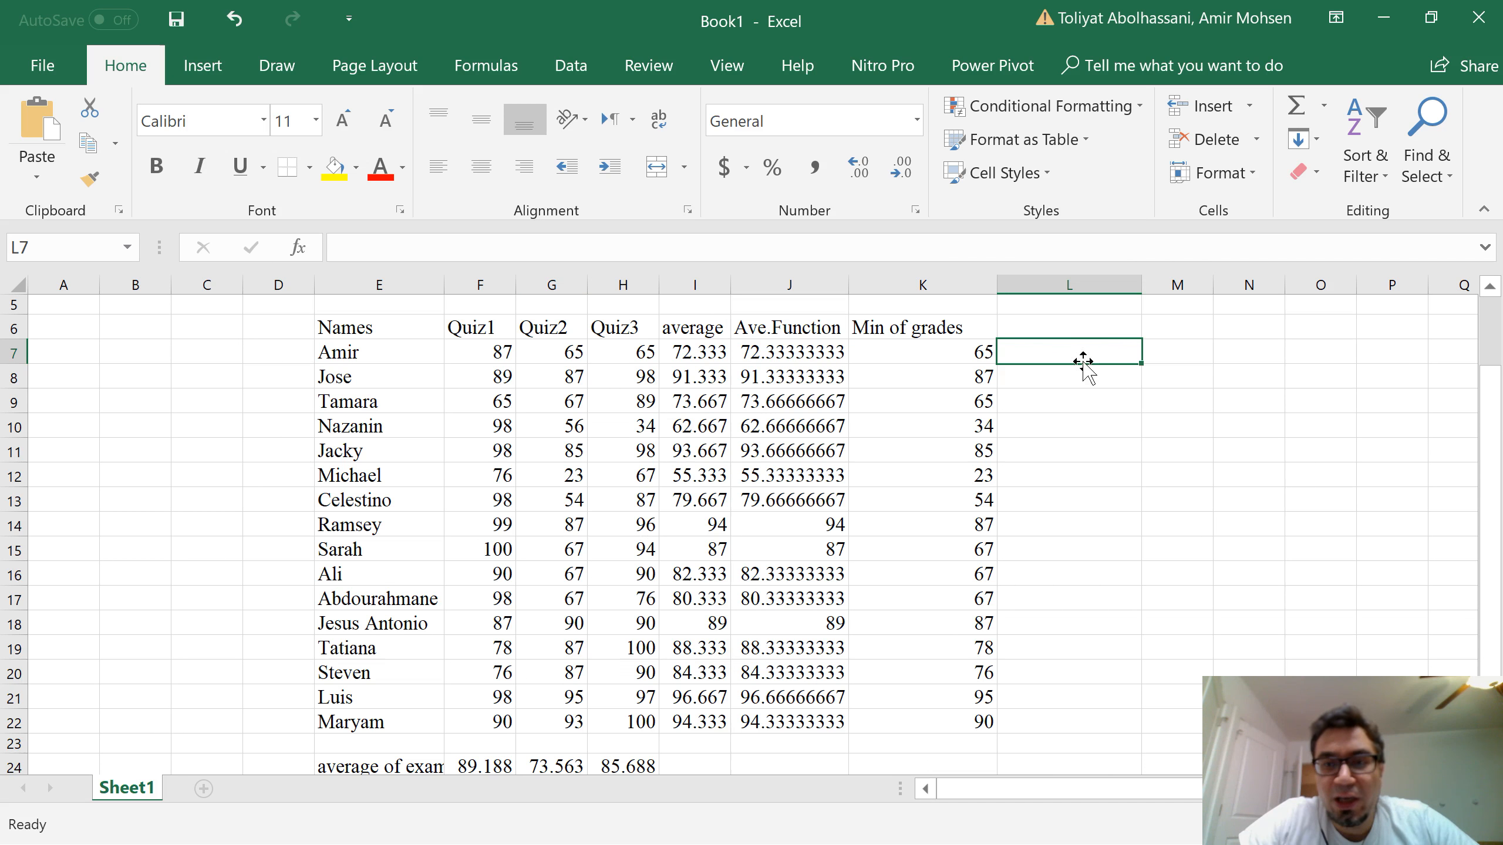
click(1076, 322)
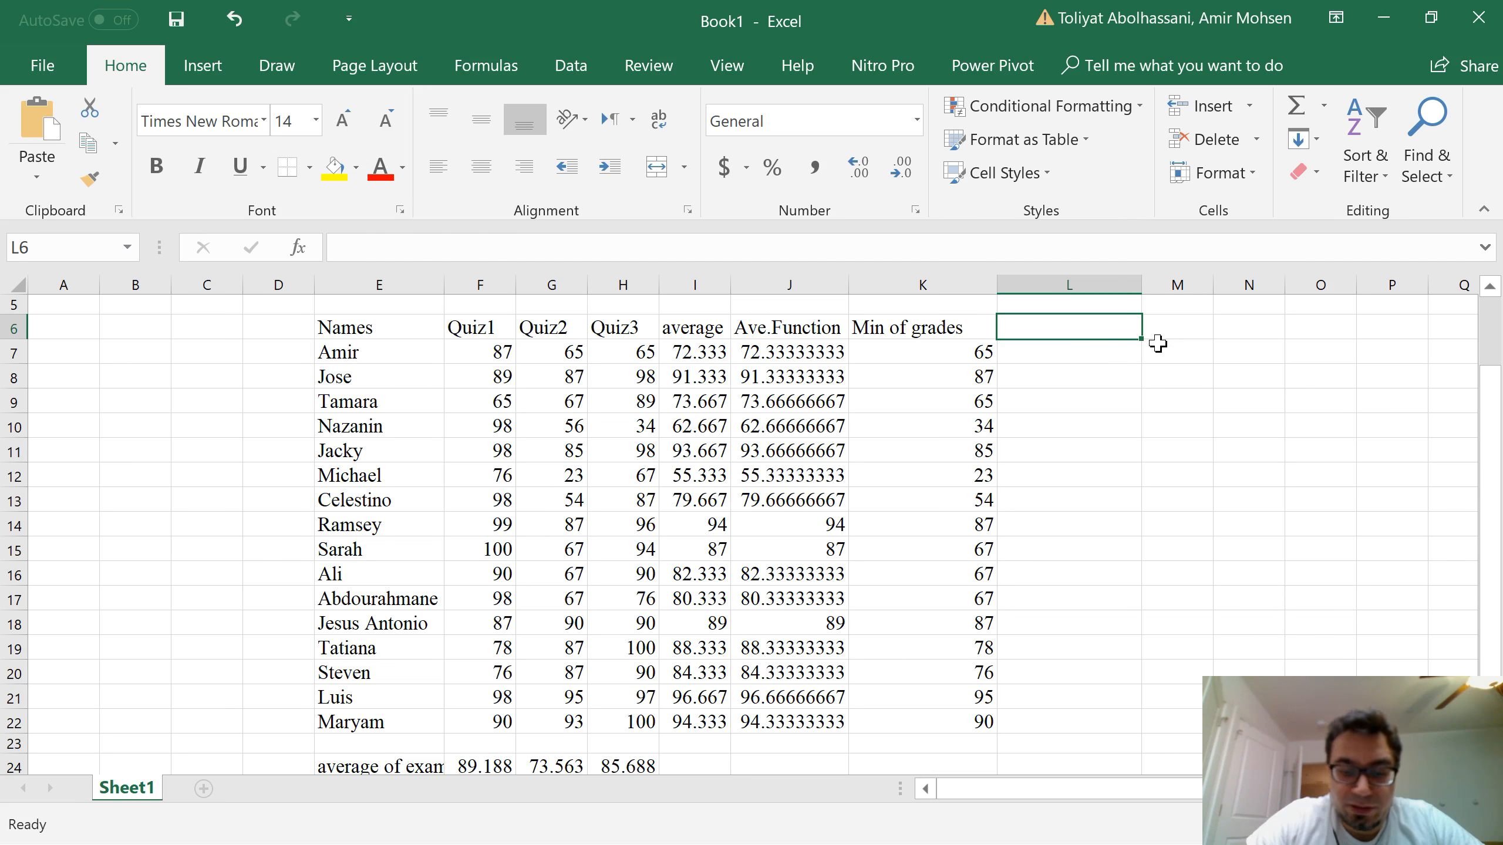
text(new g)
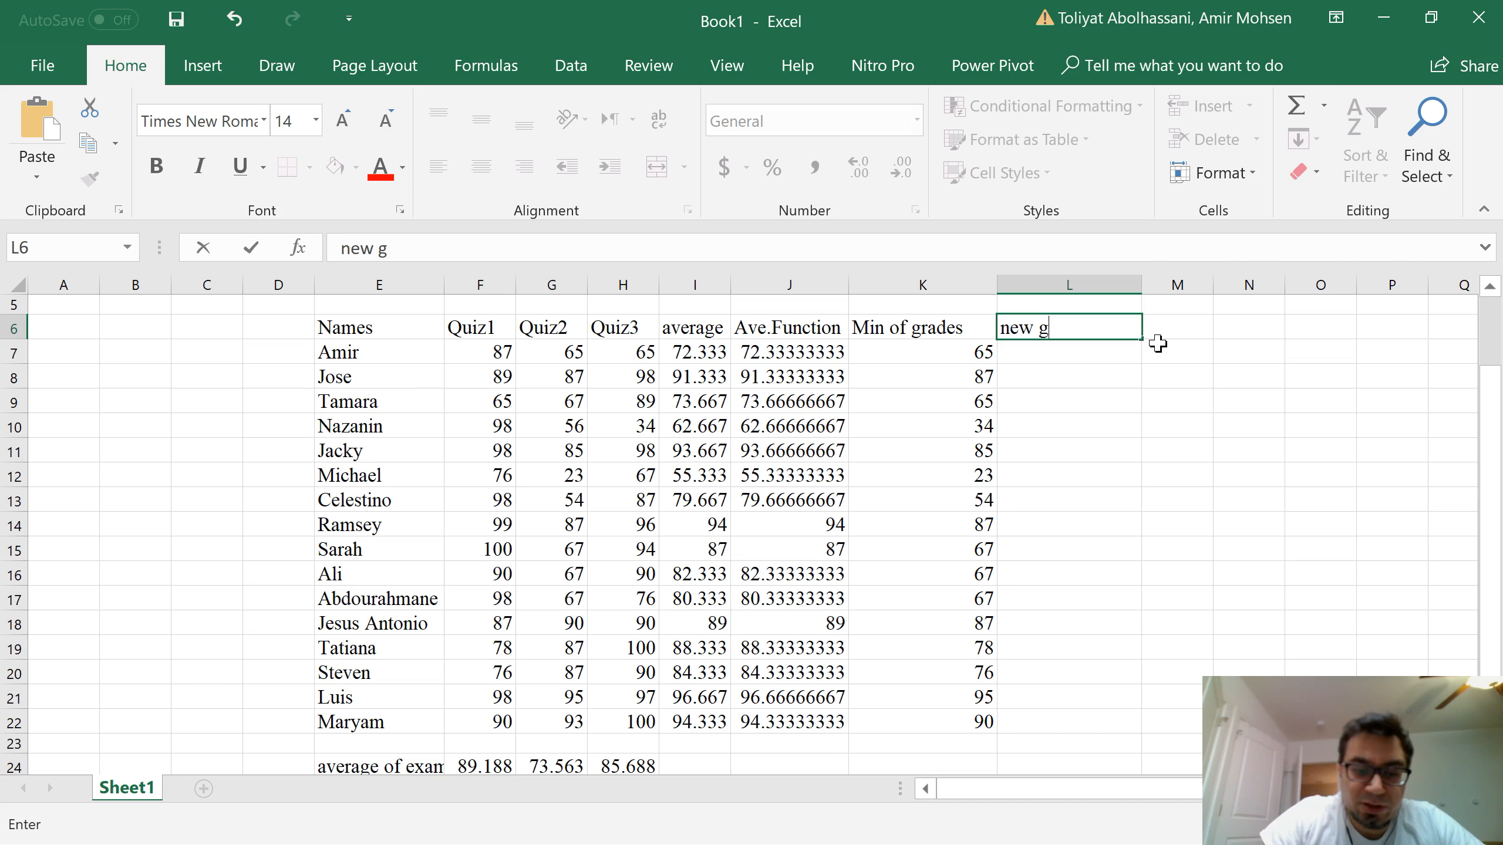
text(rades for)
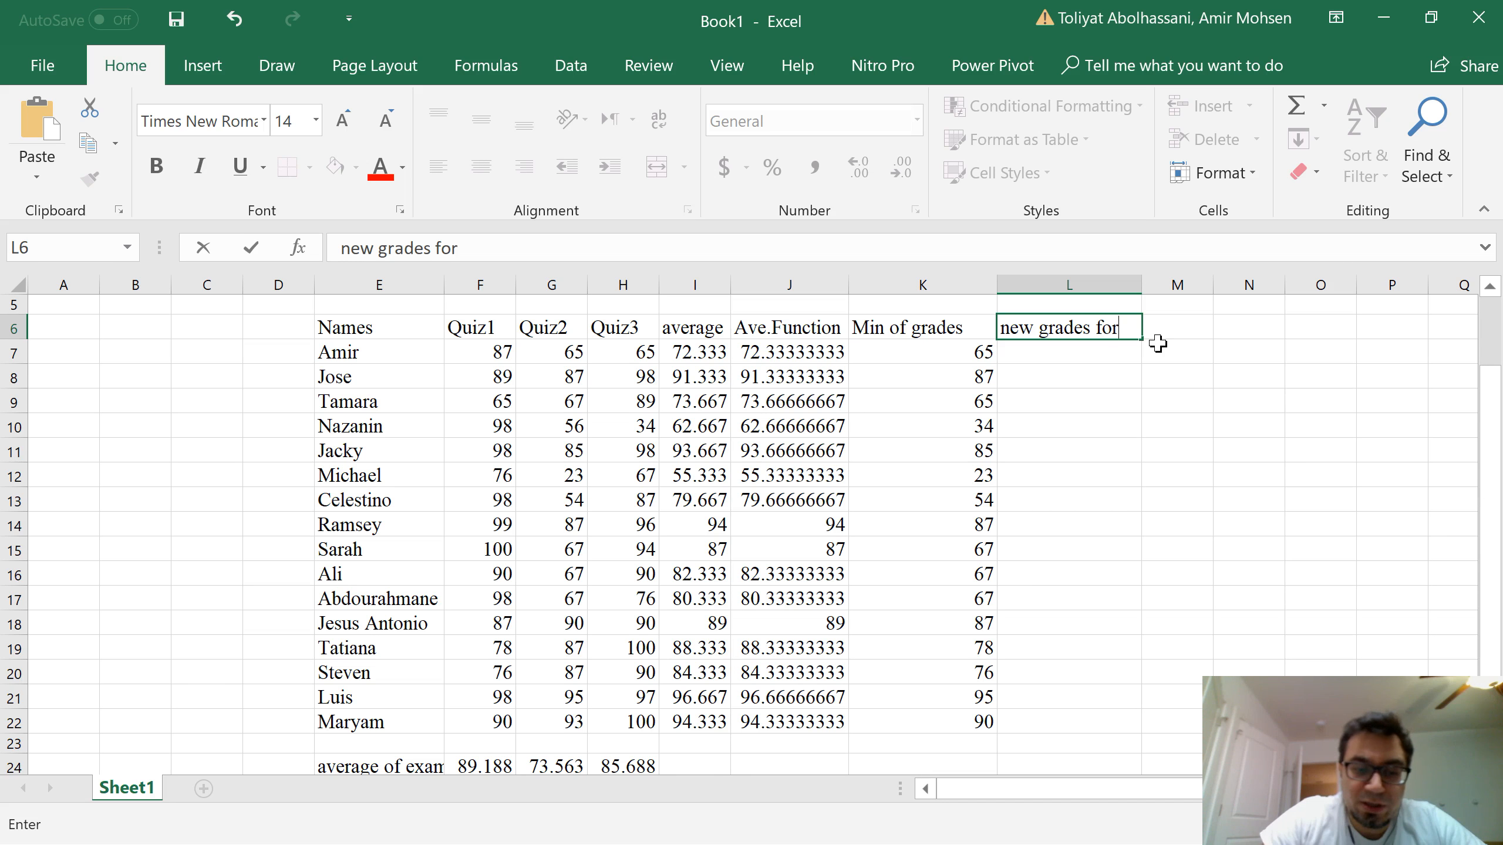
text( Quiz2)
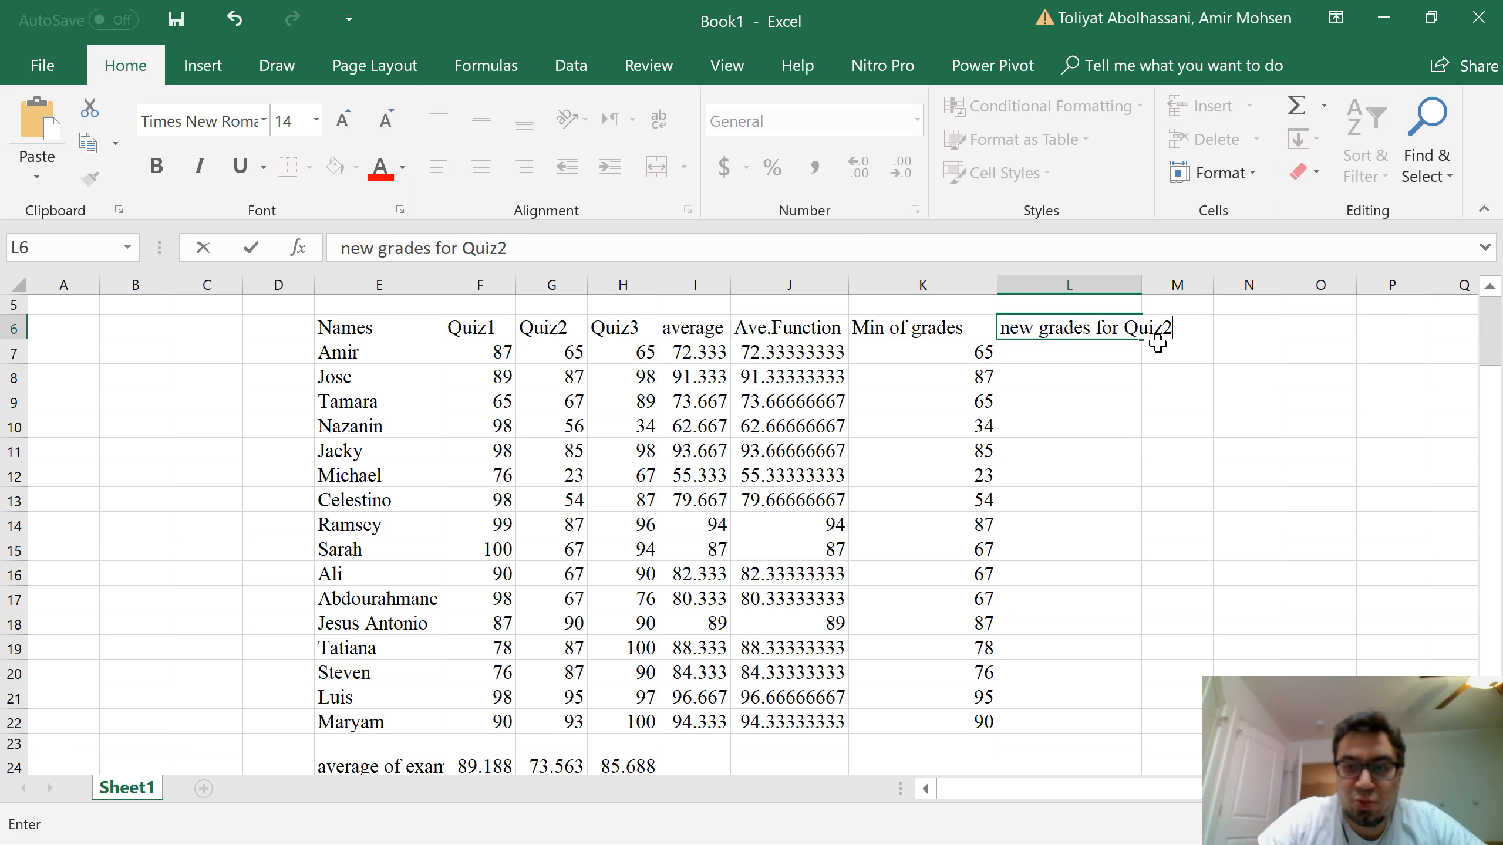
key(Return)
click(1091, 286)
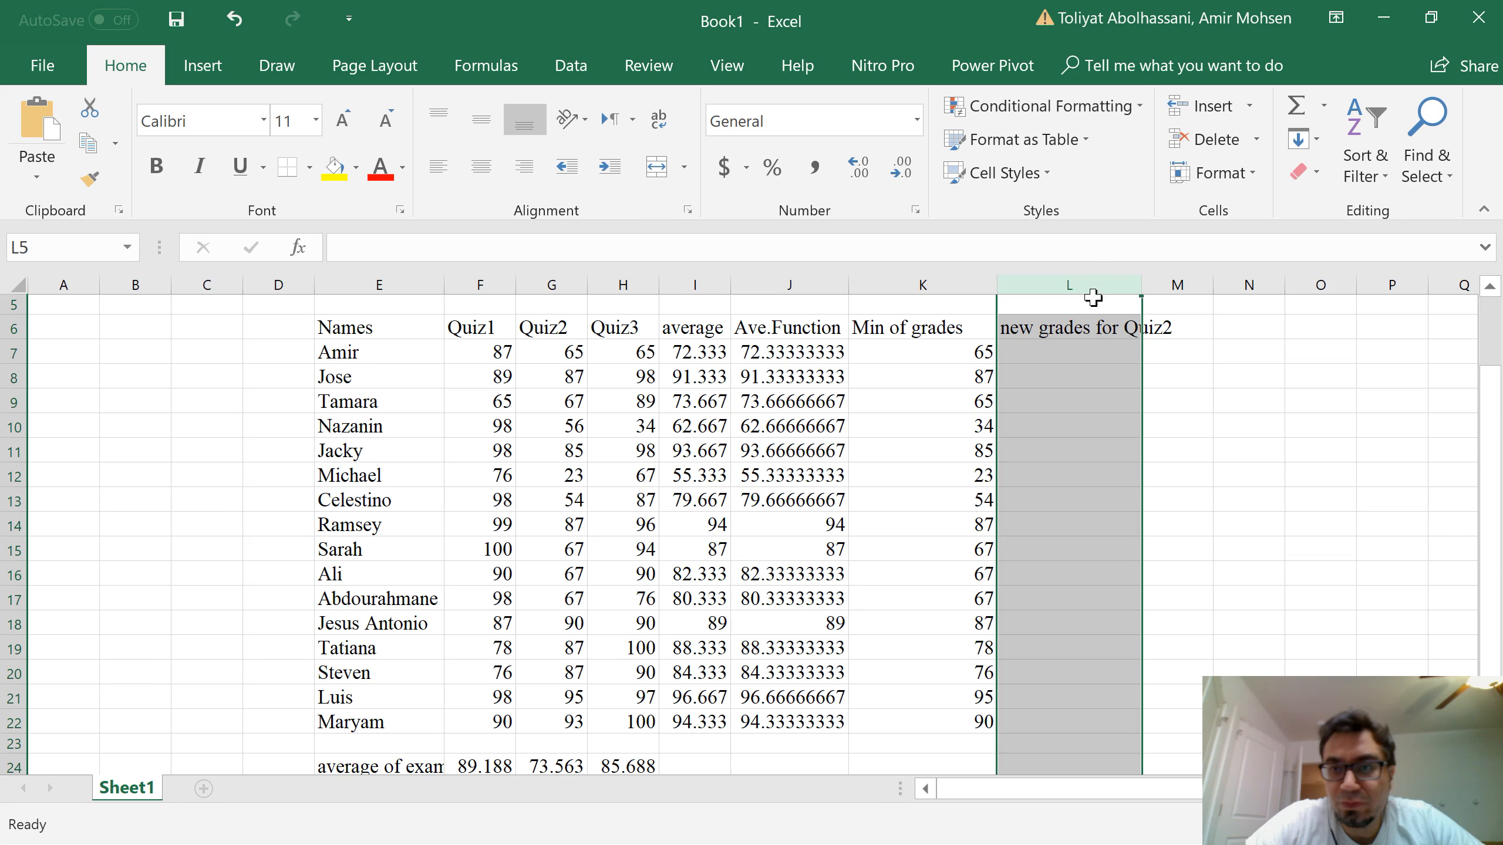
double_click(1141, 282)
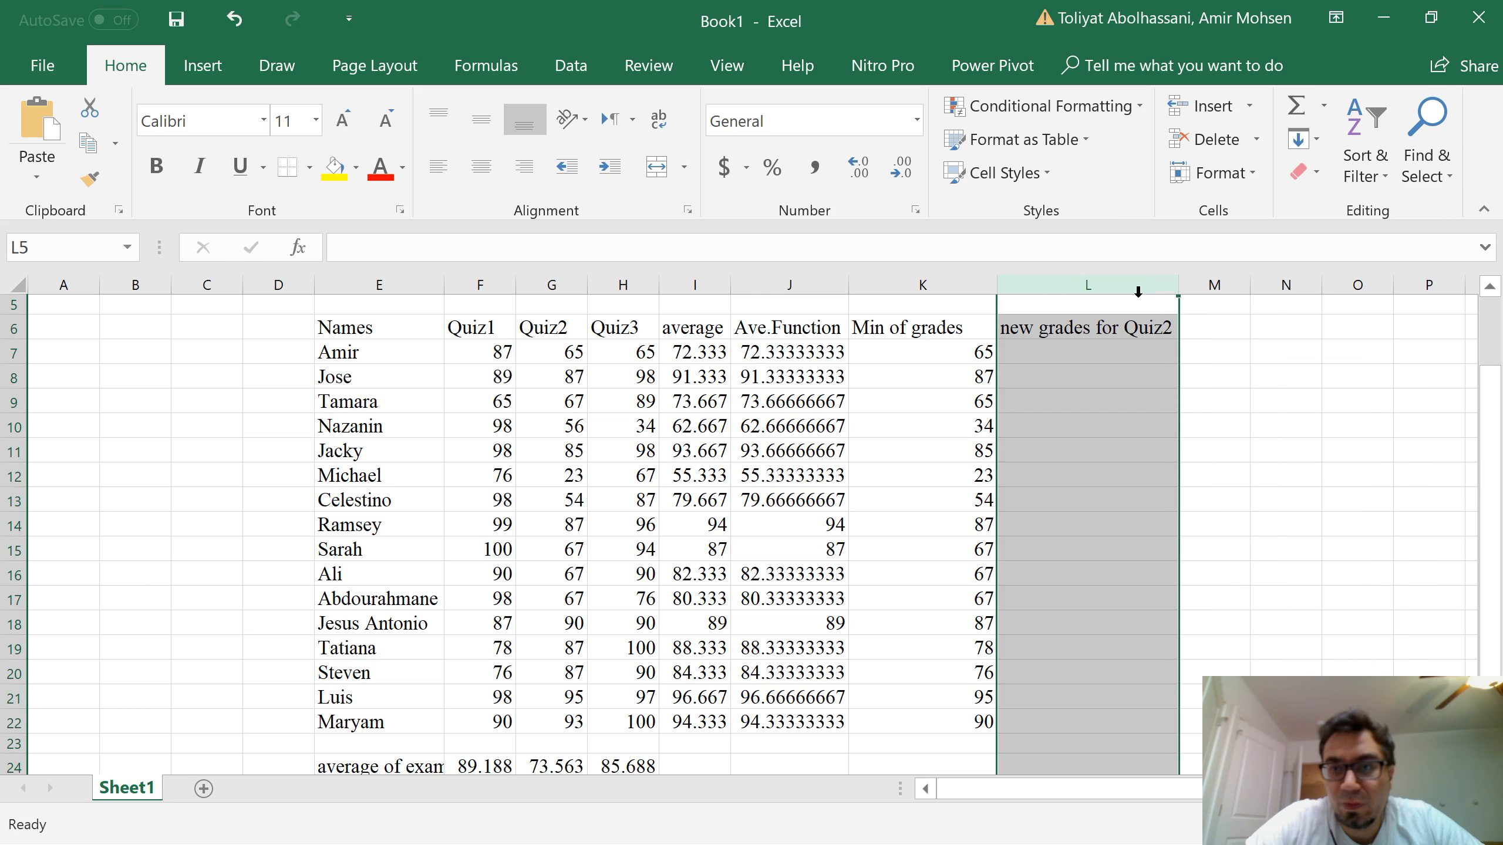
Step: Enter the formula =G7+G27 in cell L7 to add the Quiz2 difference to the first student's Quiz2 grade
click(1099, 353)
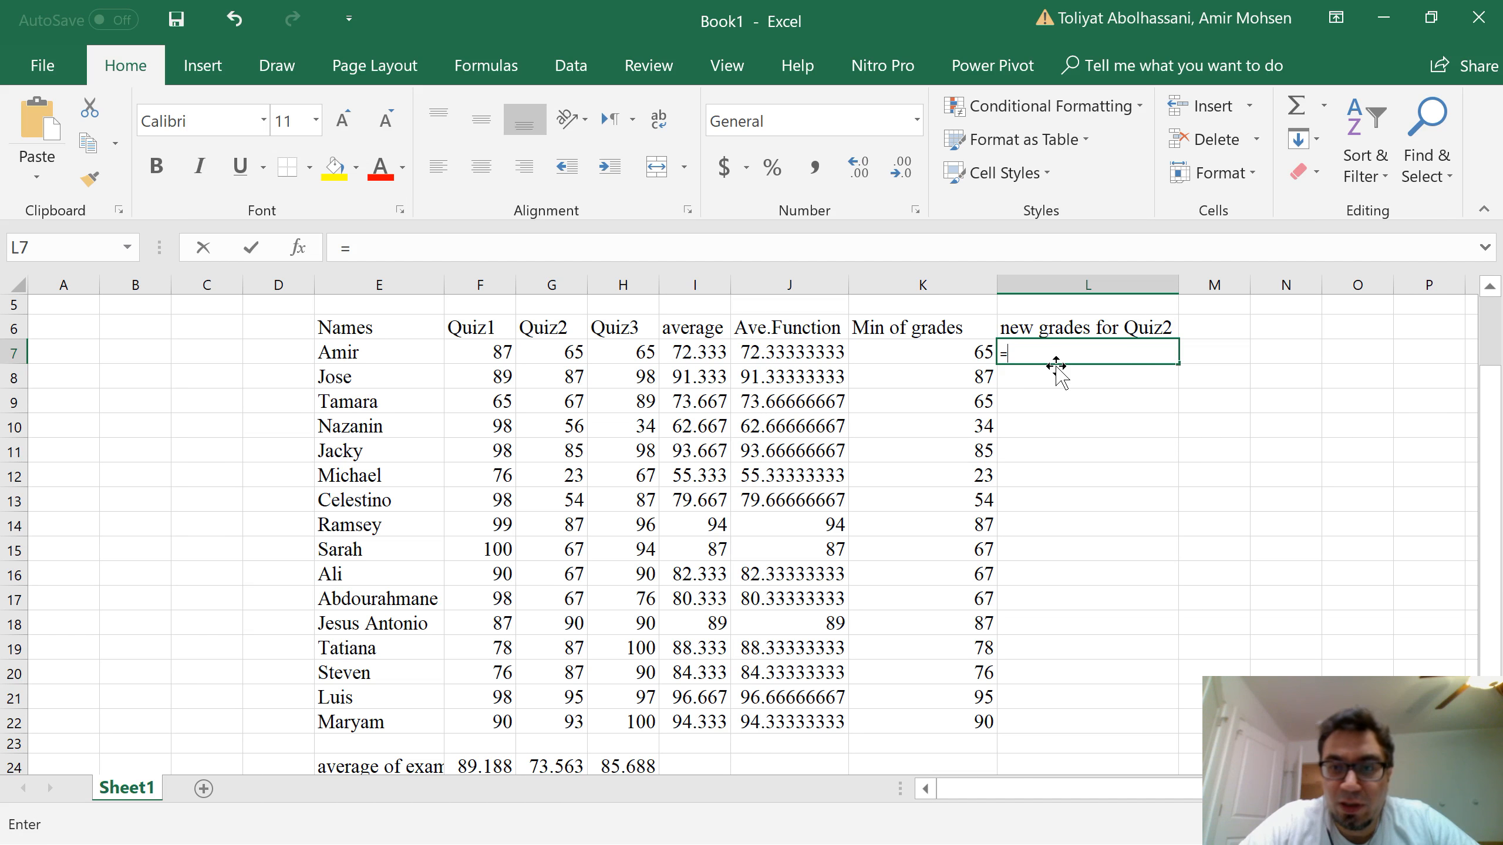
text(=)
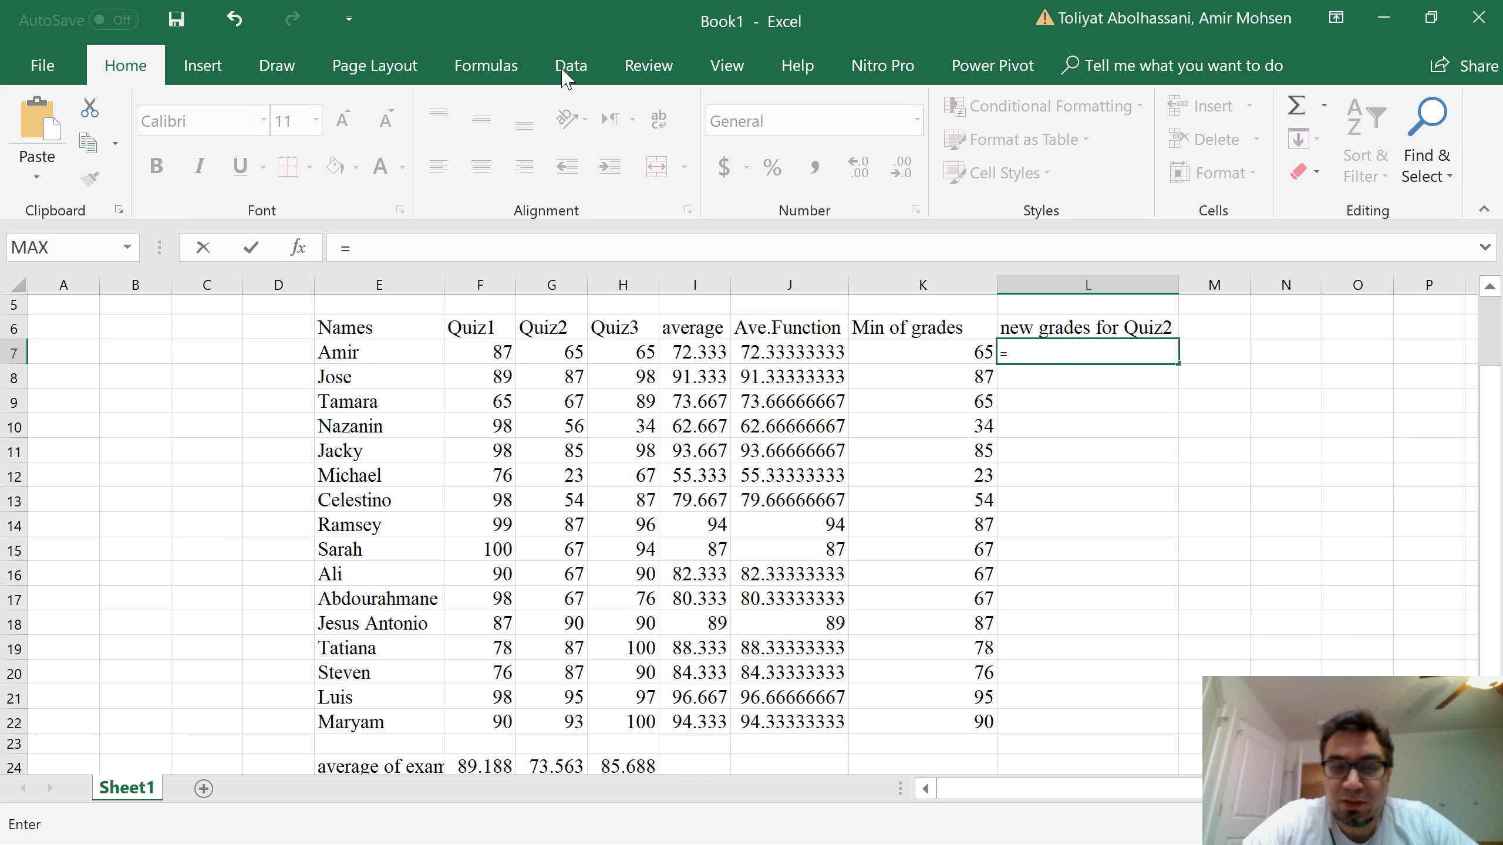
click(556, 359)
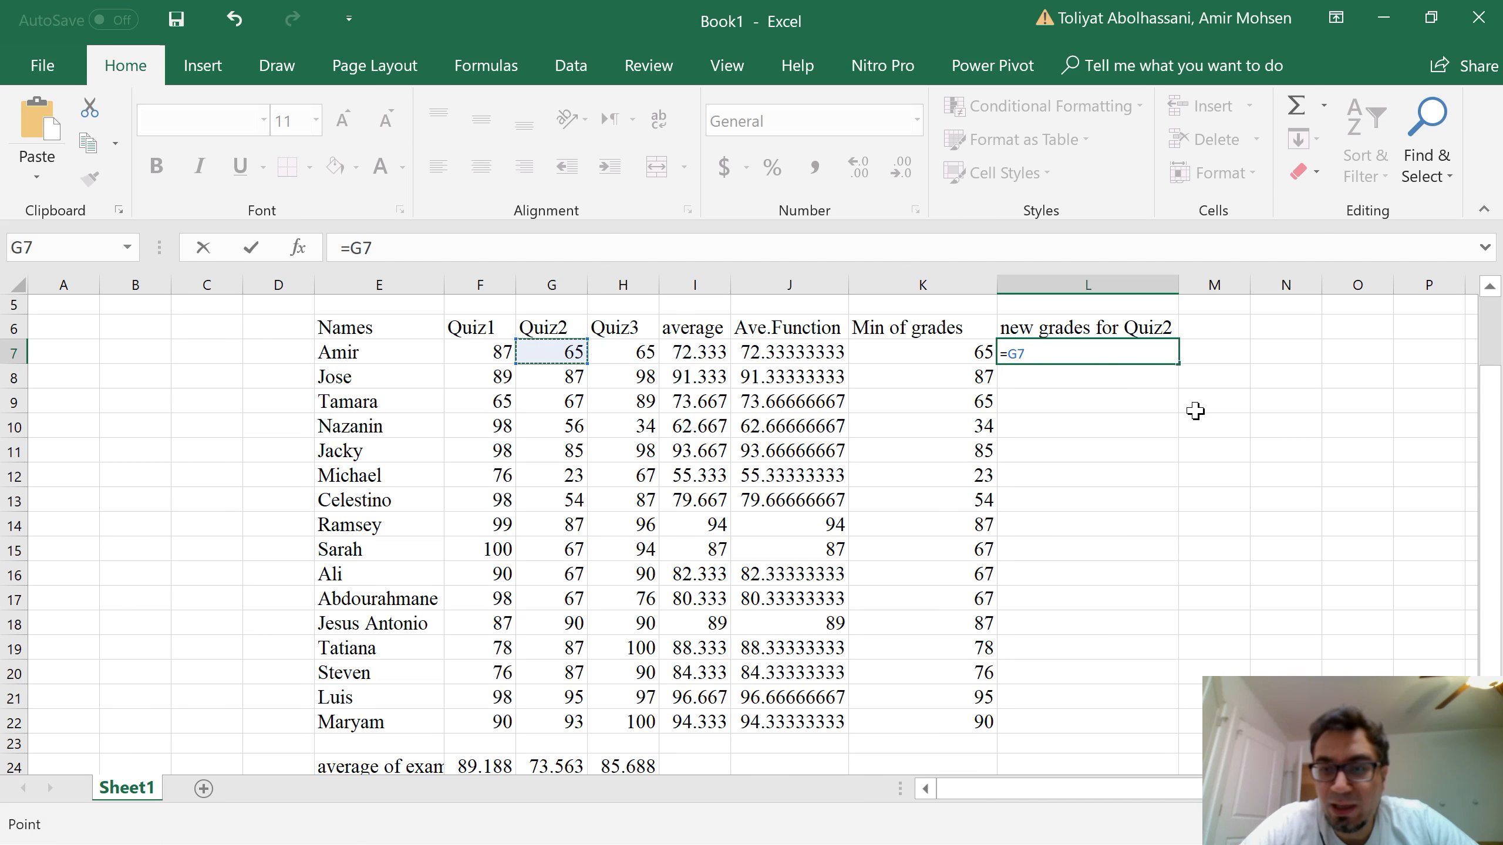
text(+)
scroll(1097, 439, down, 2)
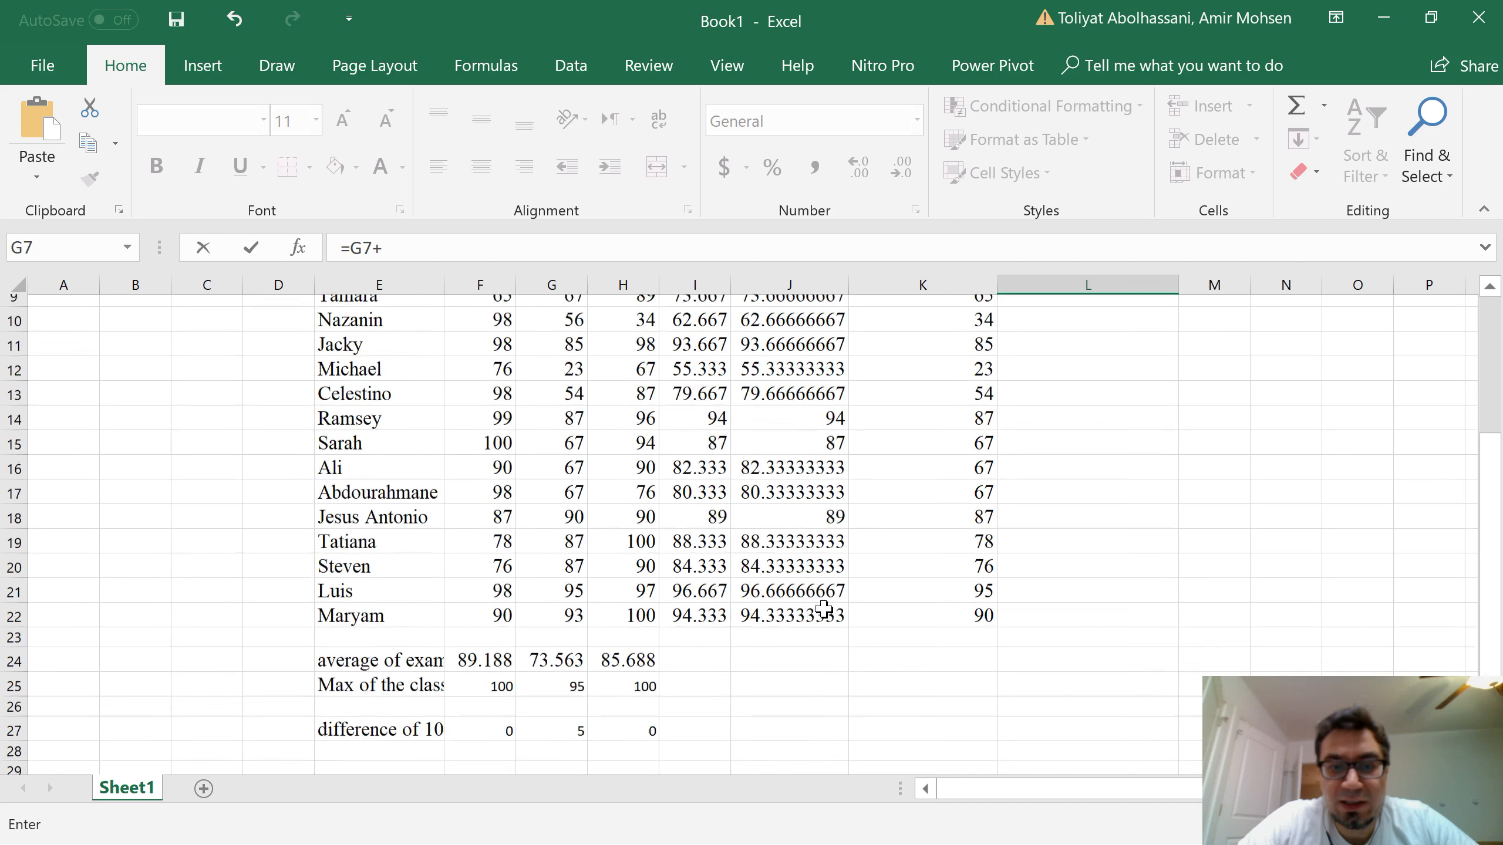
scroll(824, 610, down, 2)
click(554, 627)
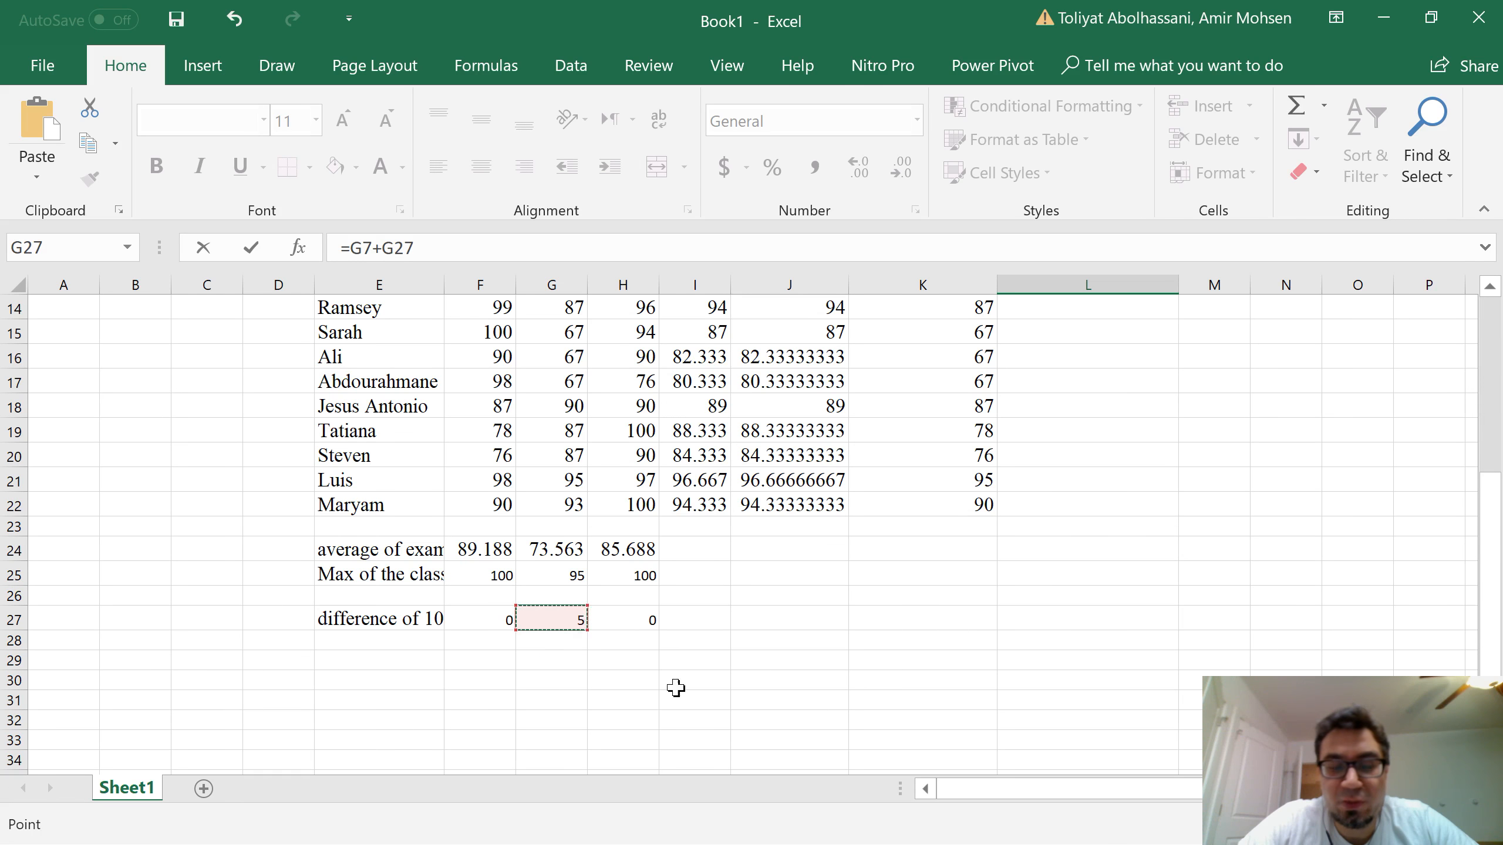
scroll(1378, 611, up, 1)
scroll(1379, 611, up, 2)
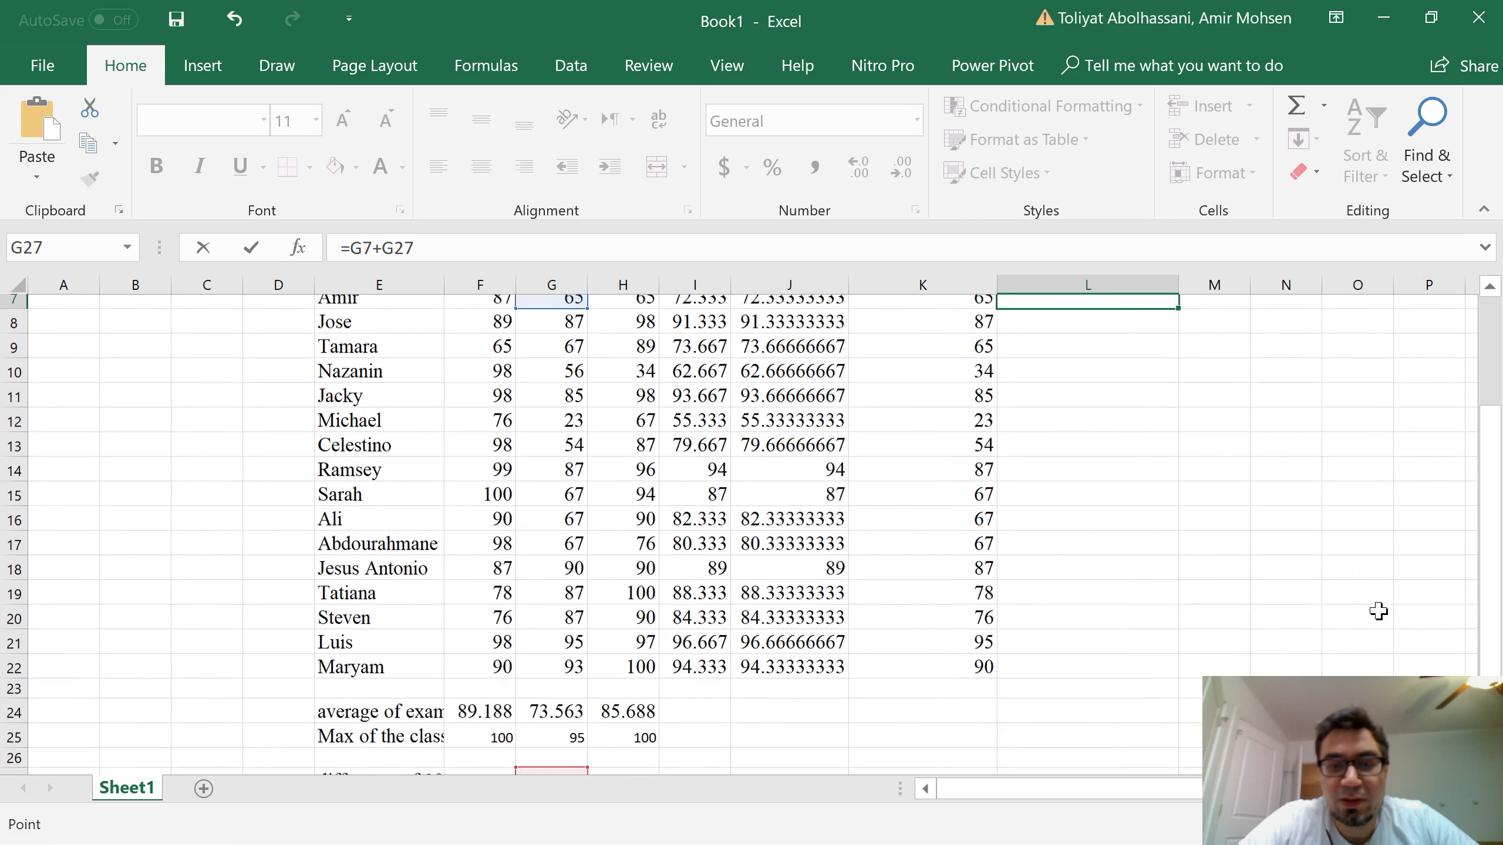
scroll(586, 657, down, 3)
scroll(940, 577, up, 3)
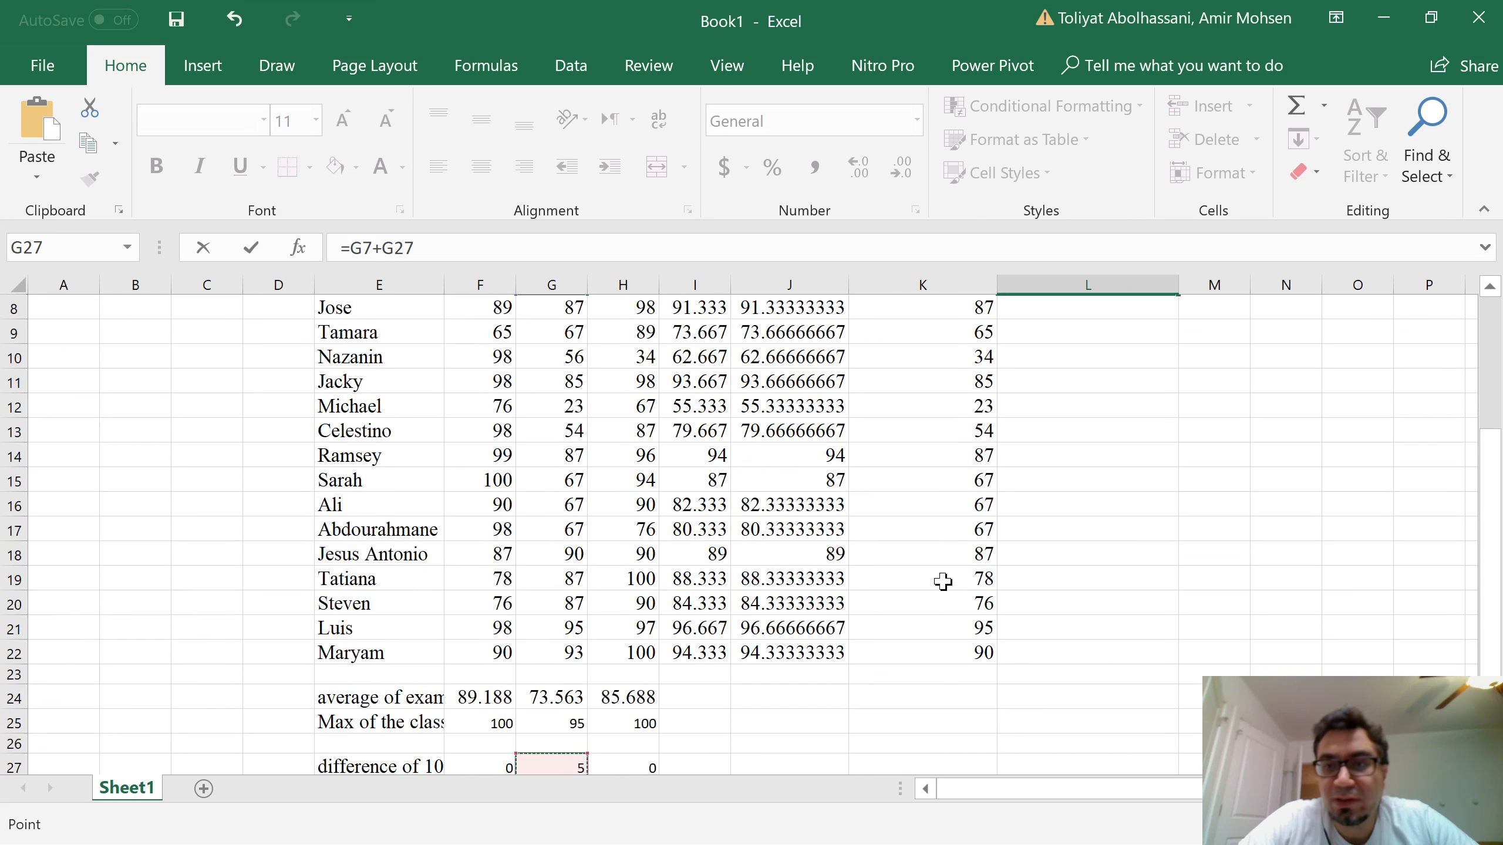
key(Return)
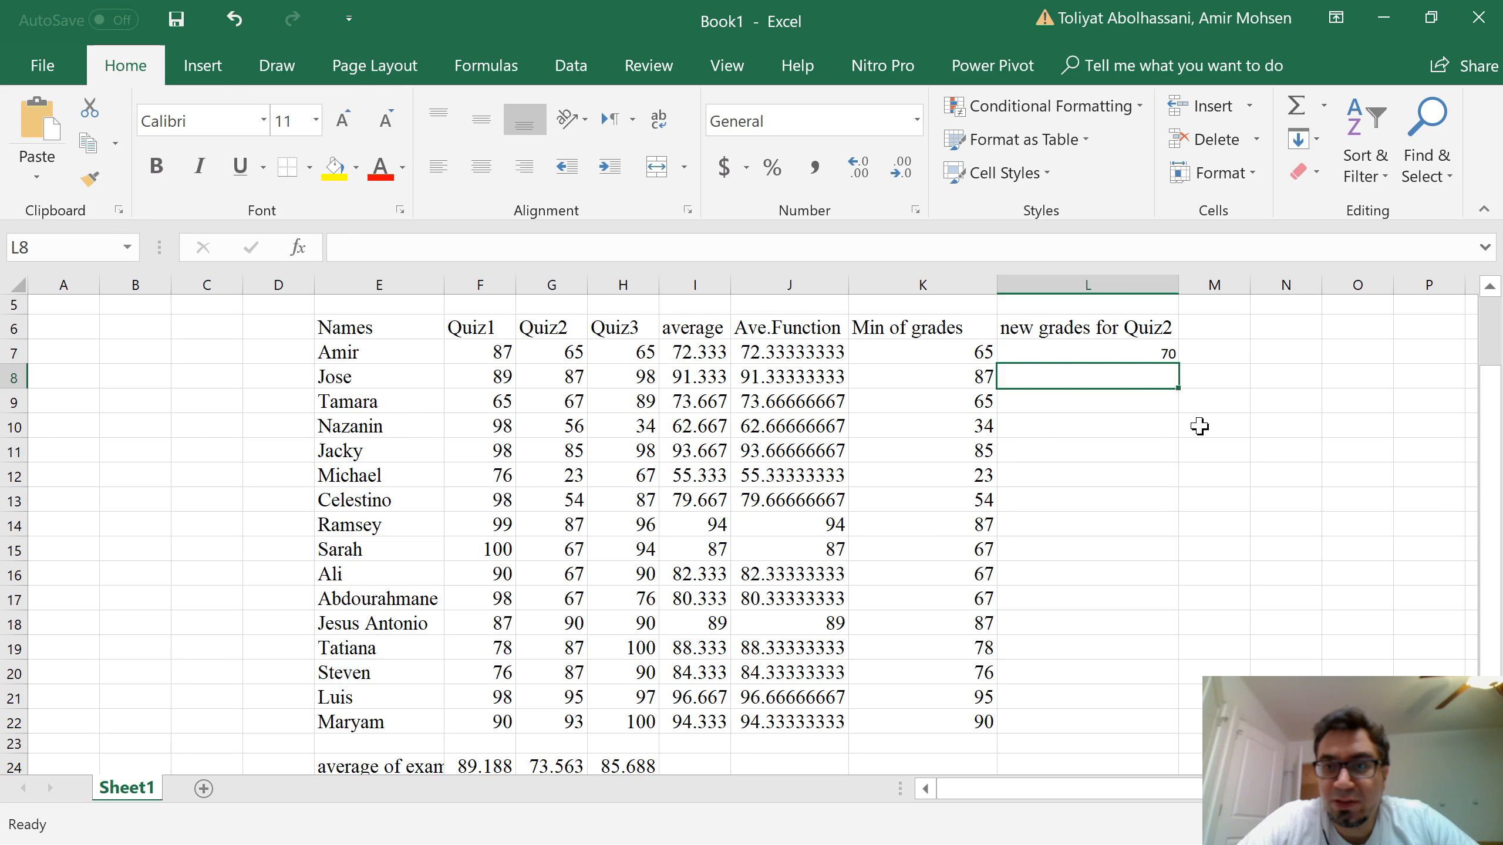
Step: Compare the new grade in L7 with the original in G7 and fill the L7 formula down to L22
click(1124, 359)
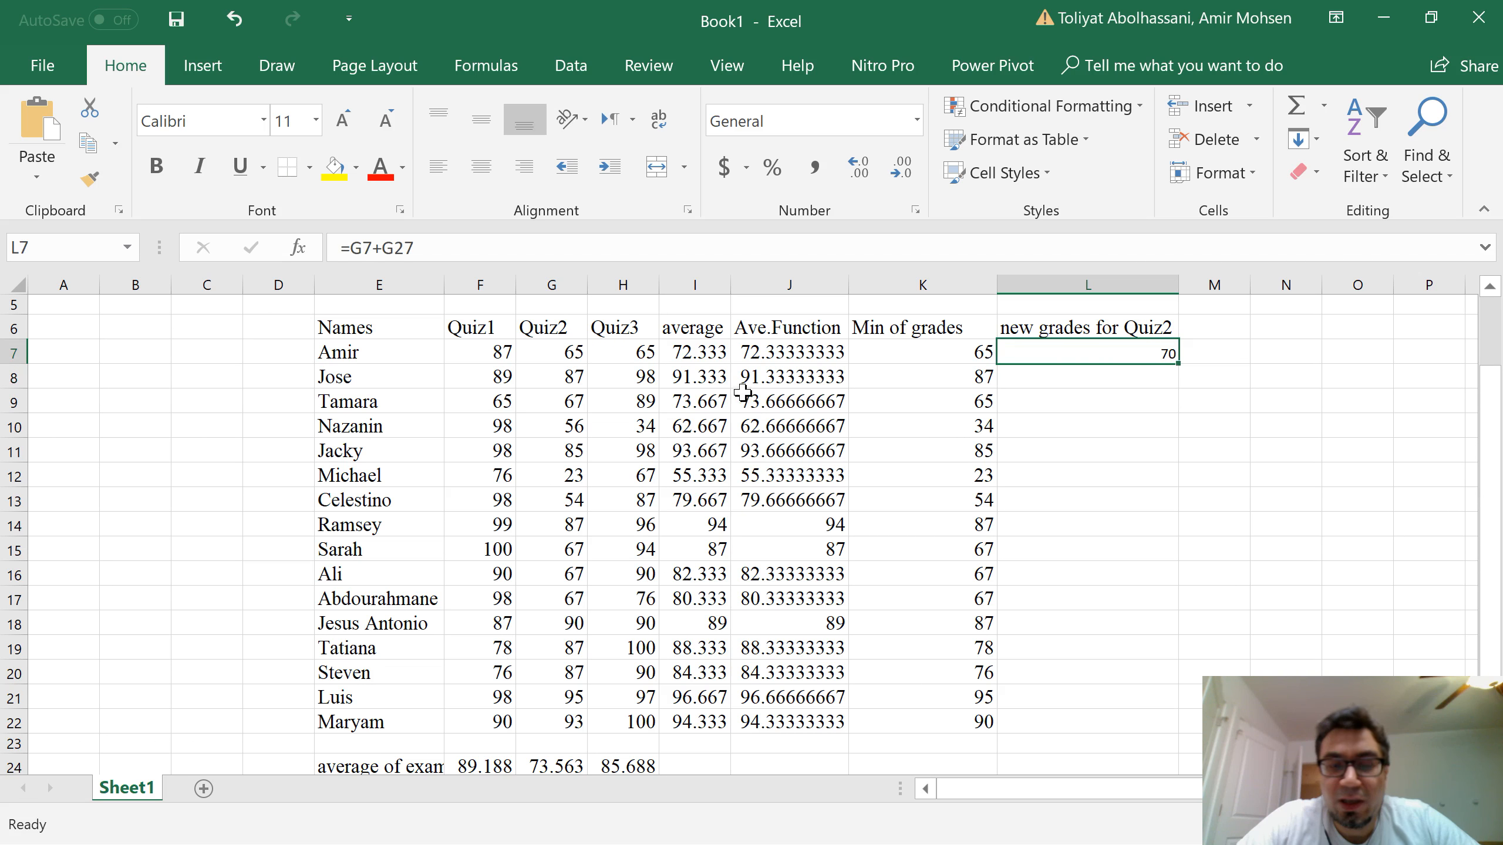
click(565, 360)
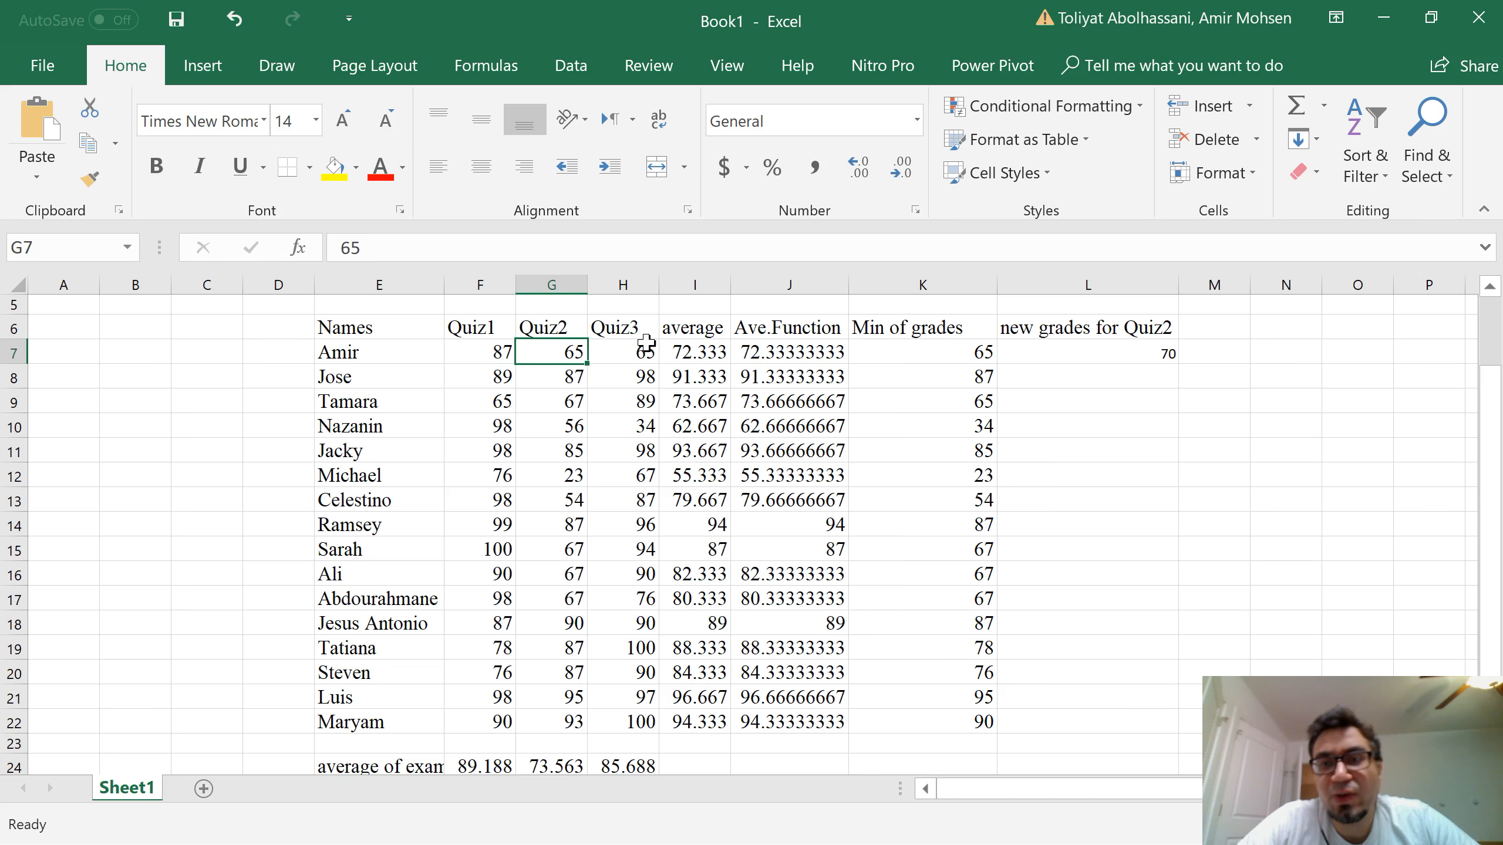
click(1136, 356)
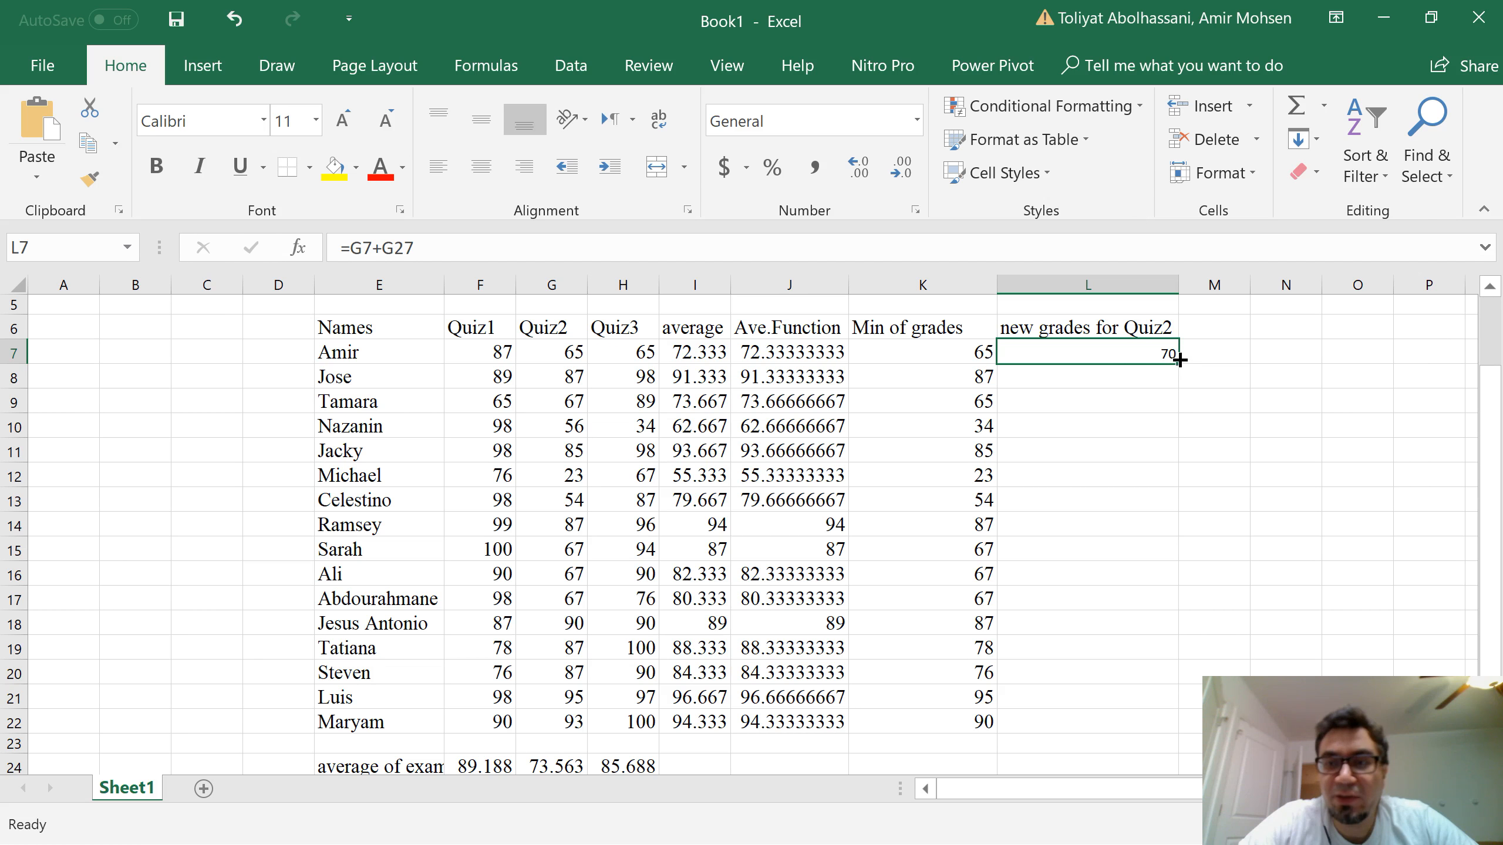
drag(1177, 365, 1184, 731)
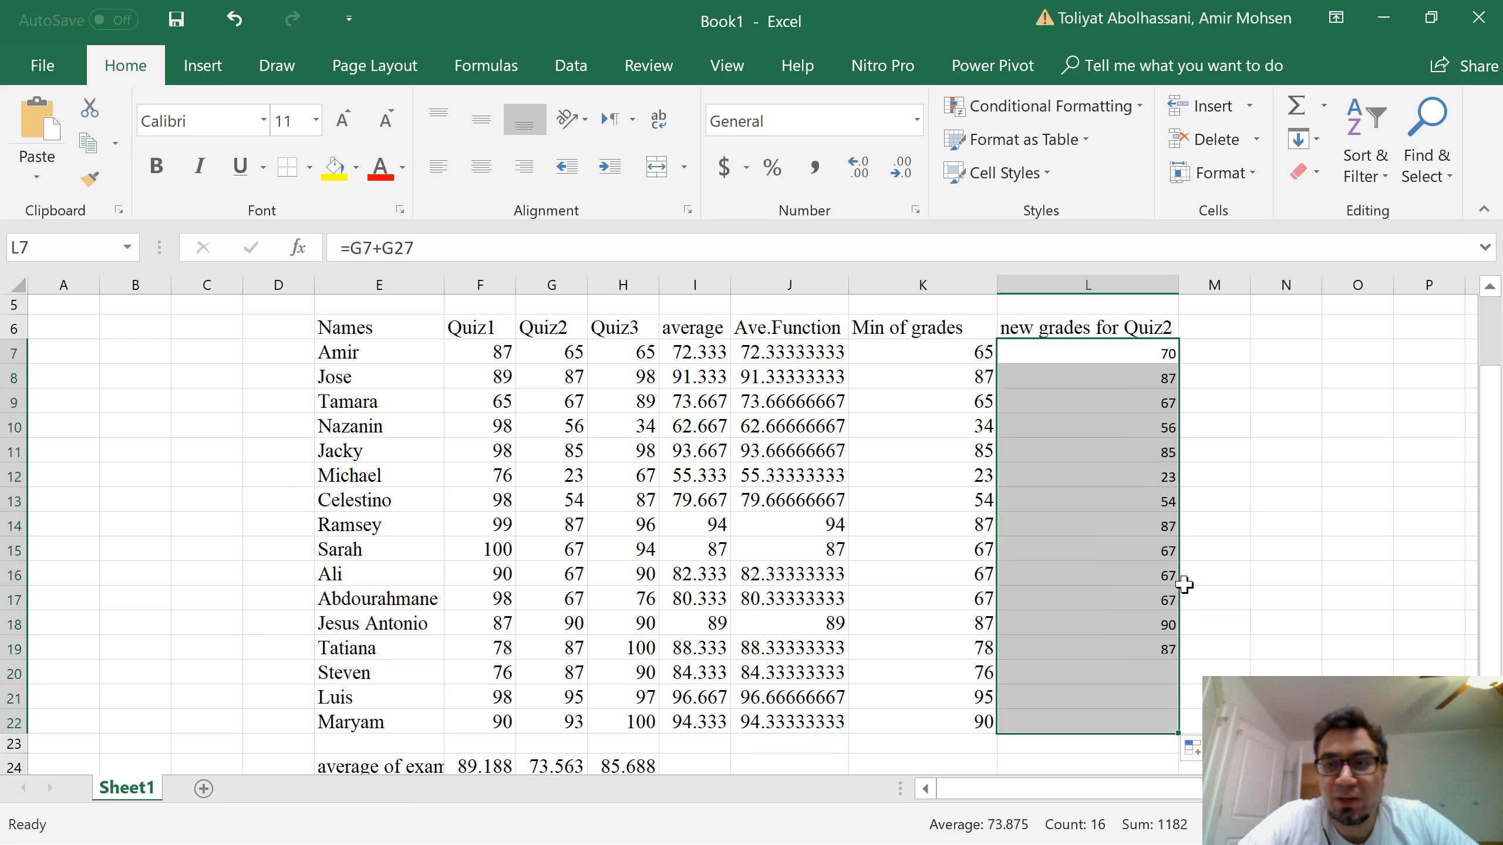
Step: Compare the formulas in L7 and L8 with the original Quiz2 grades in G7 and G8
click(572, 365)
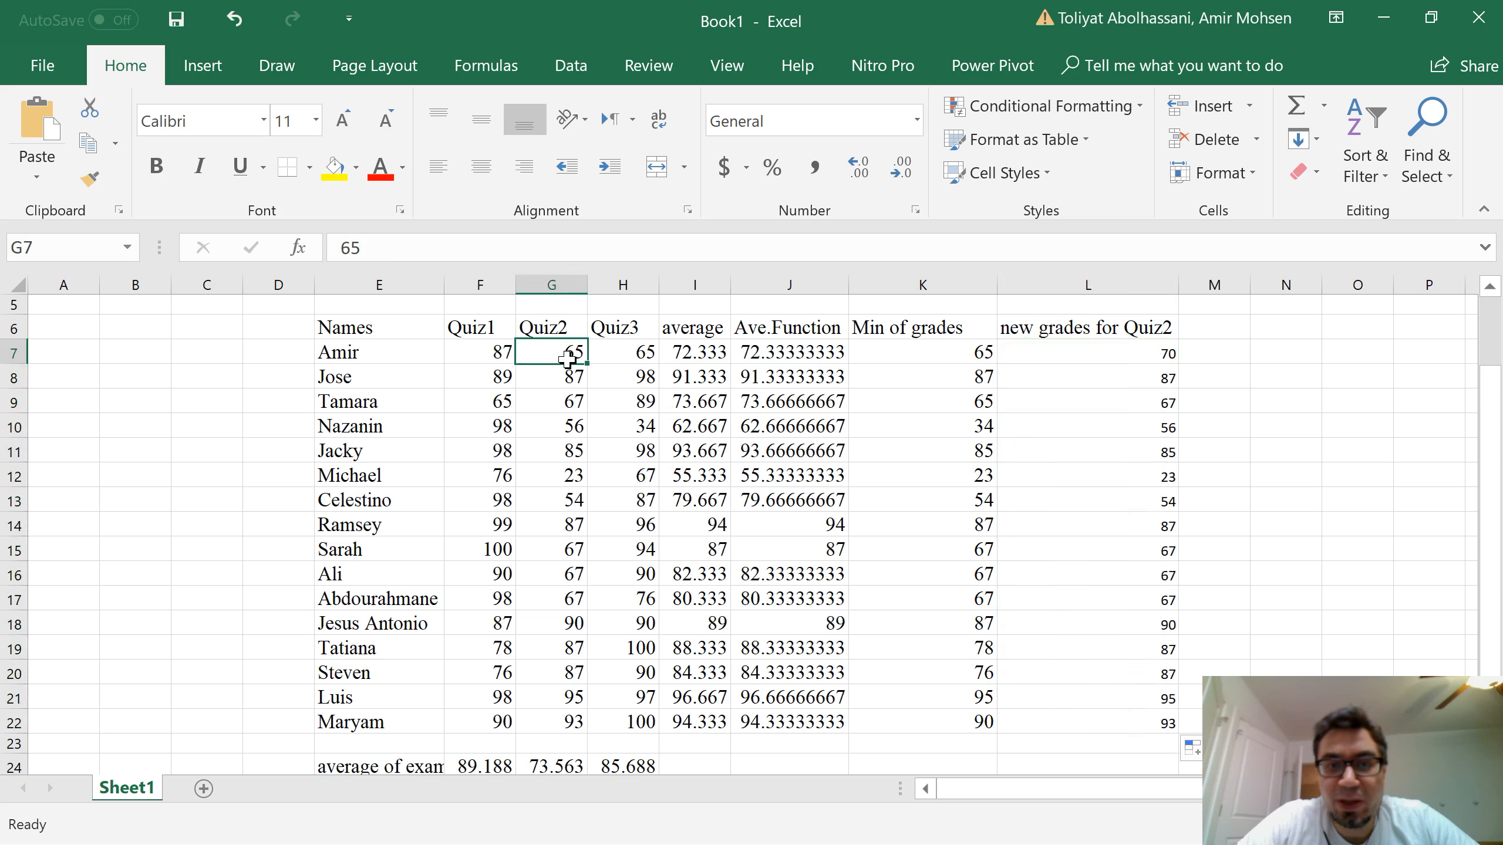
click(1119, 359)
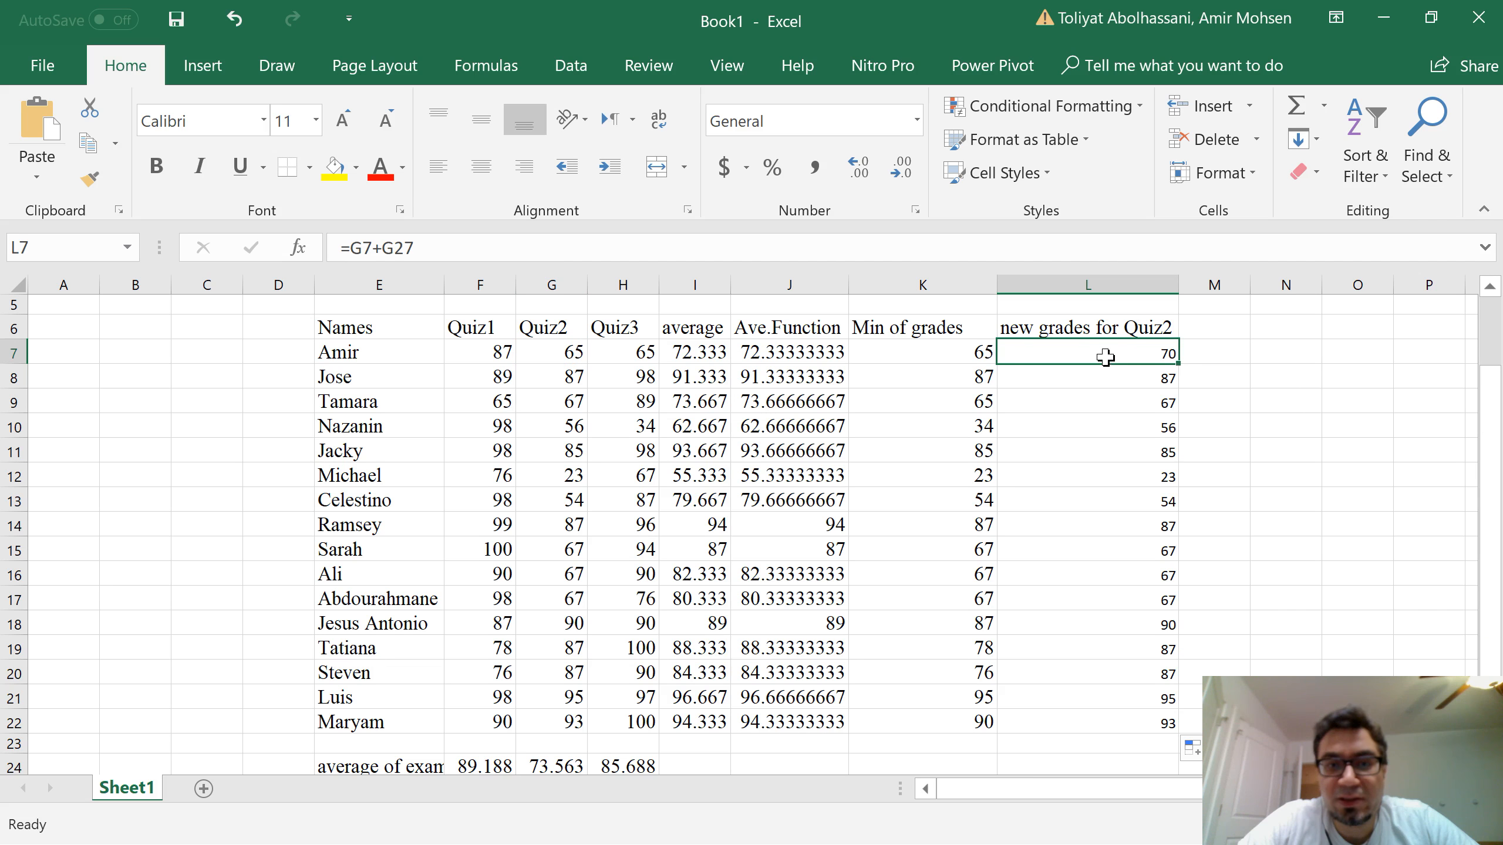
click(579, 377)
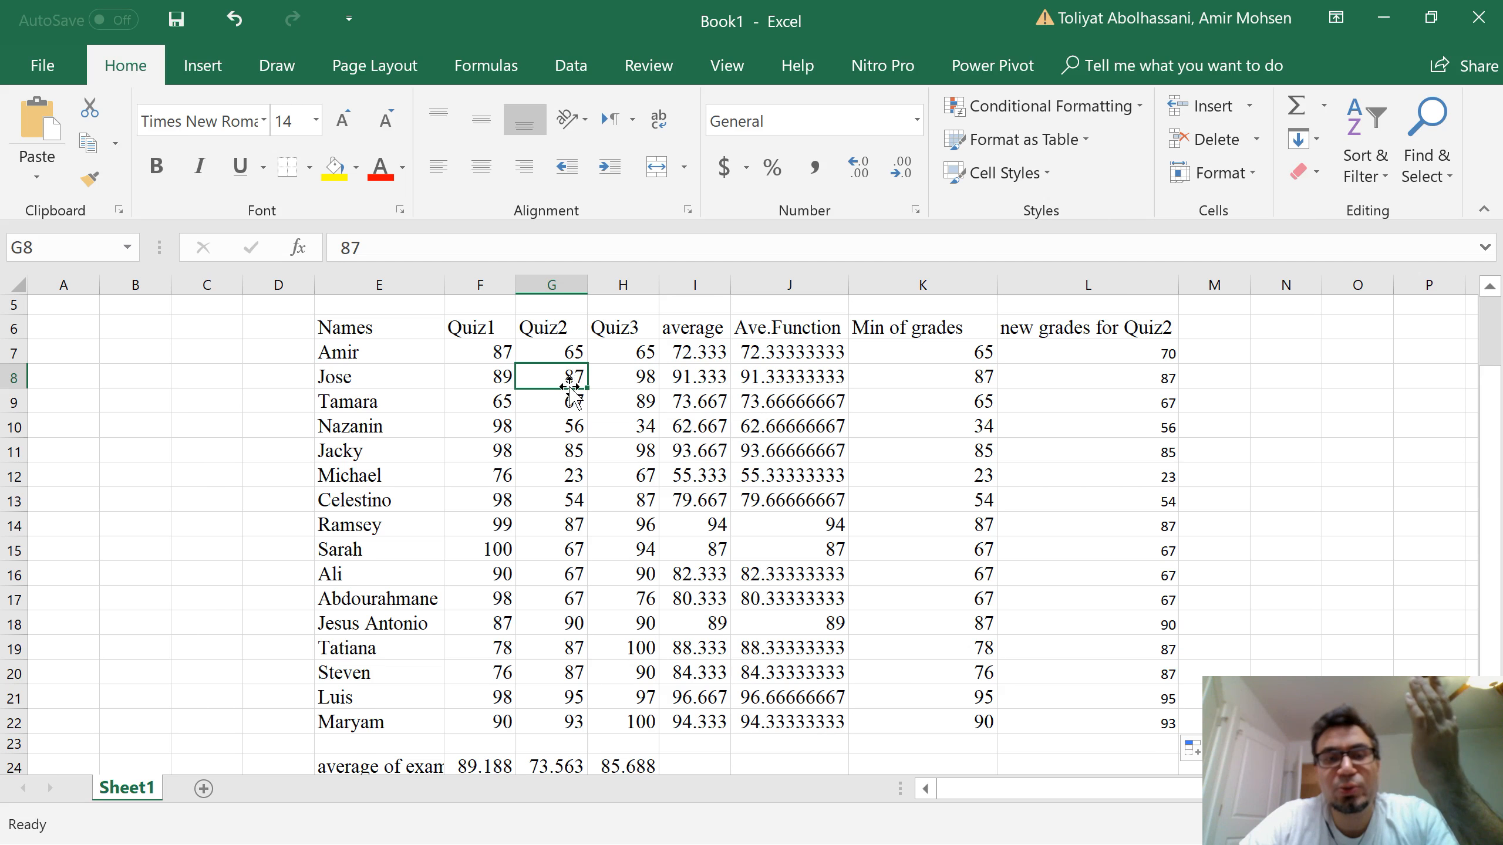
click(1115, 378)
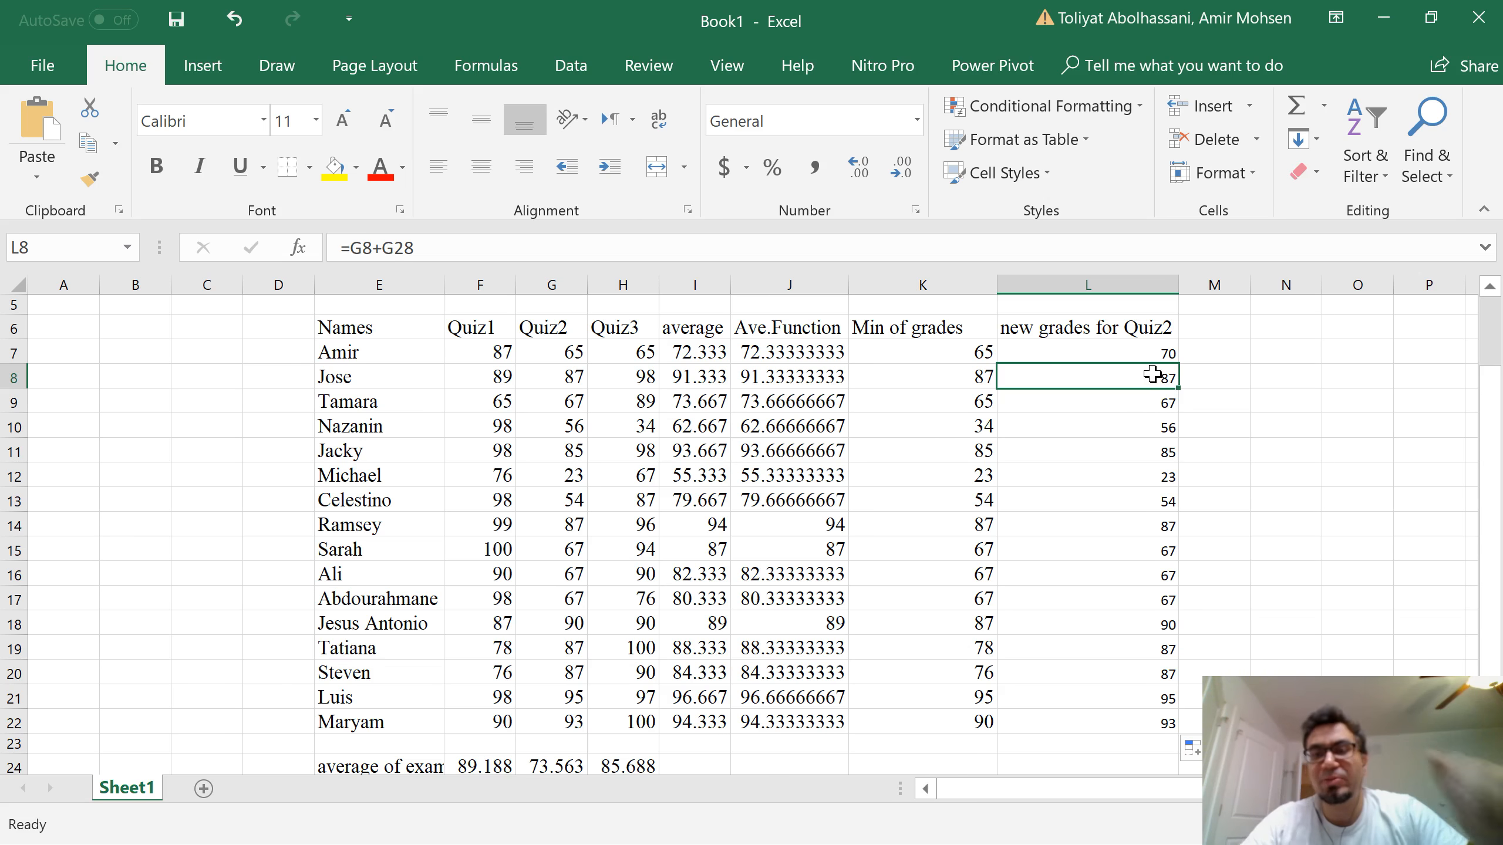
click(1132, 351)
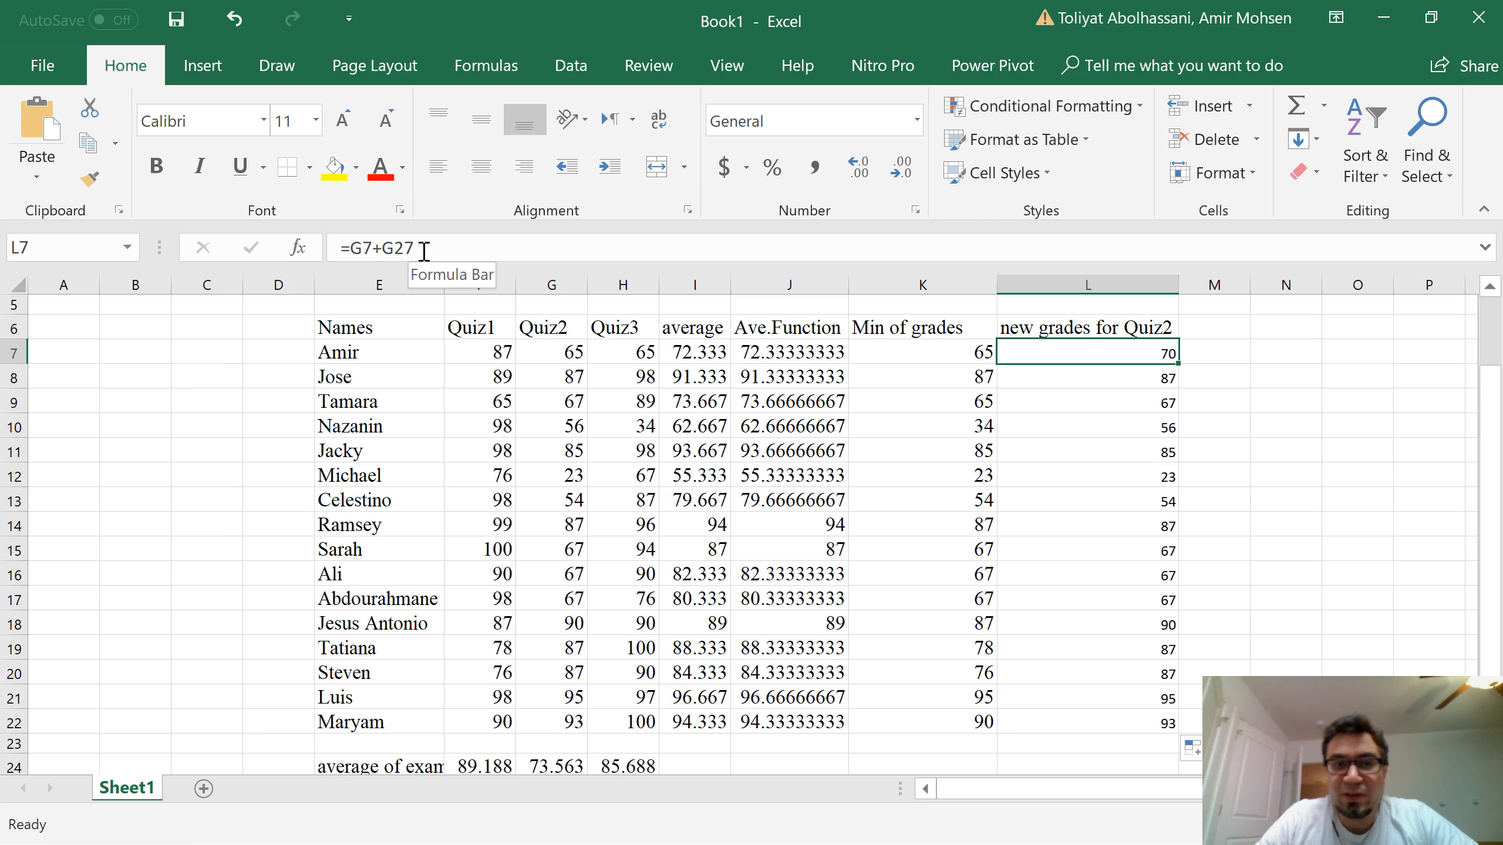
key(Down)
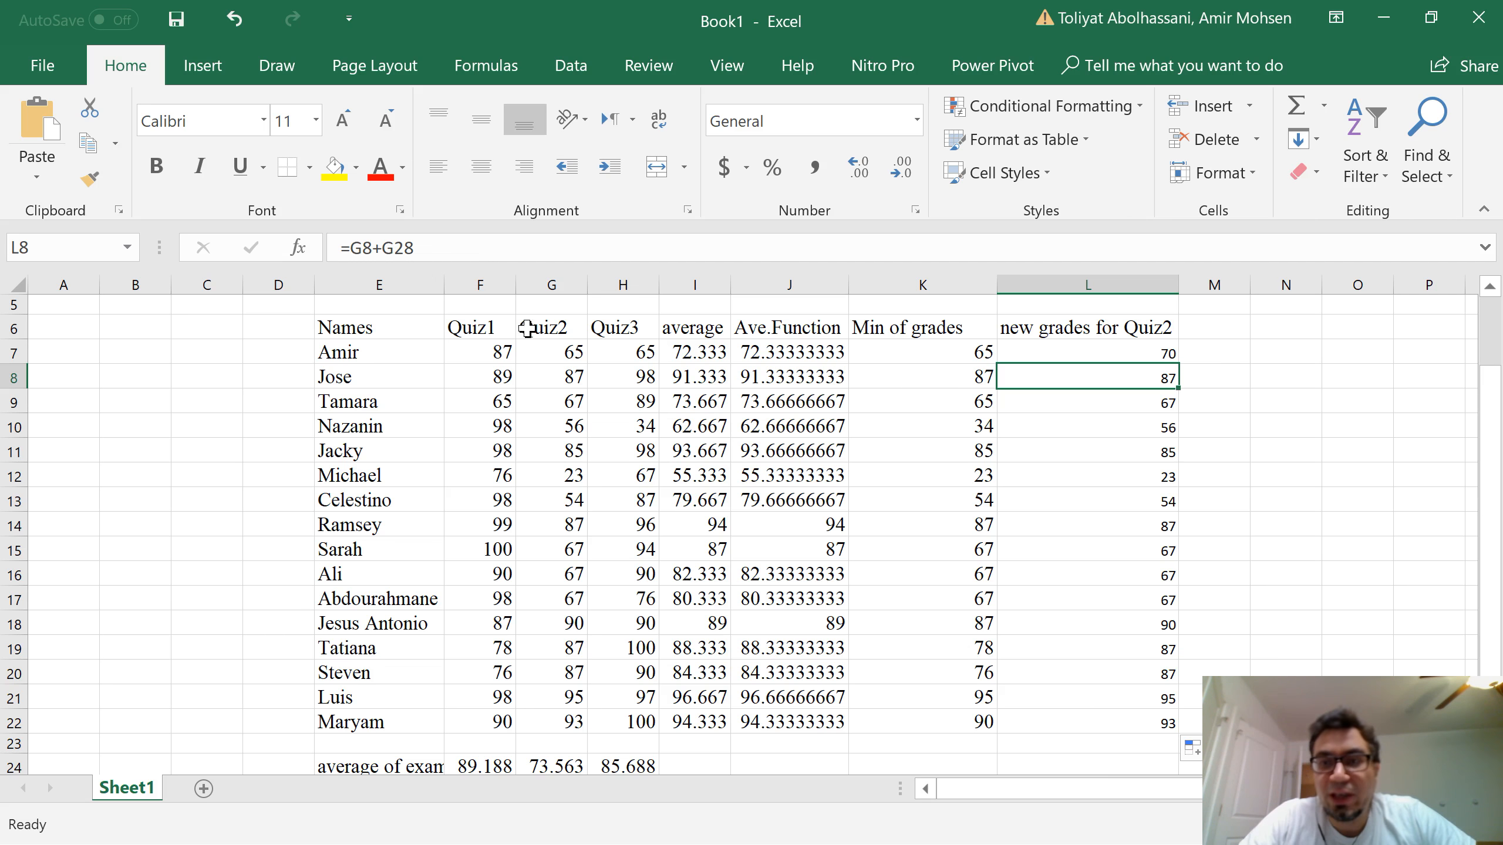
Step: Inspect cells G27 and G28, which the formulas in L7 and L8 refer to
scroll(967, 430, down, 2)
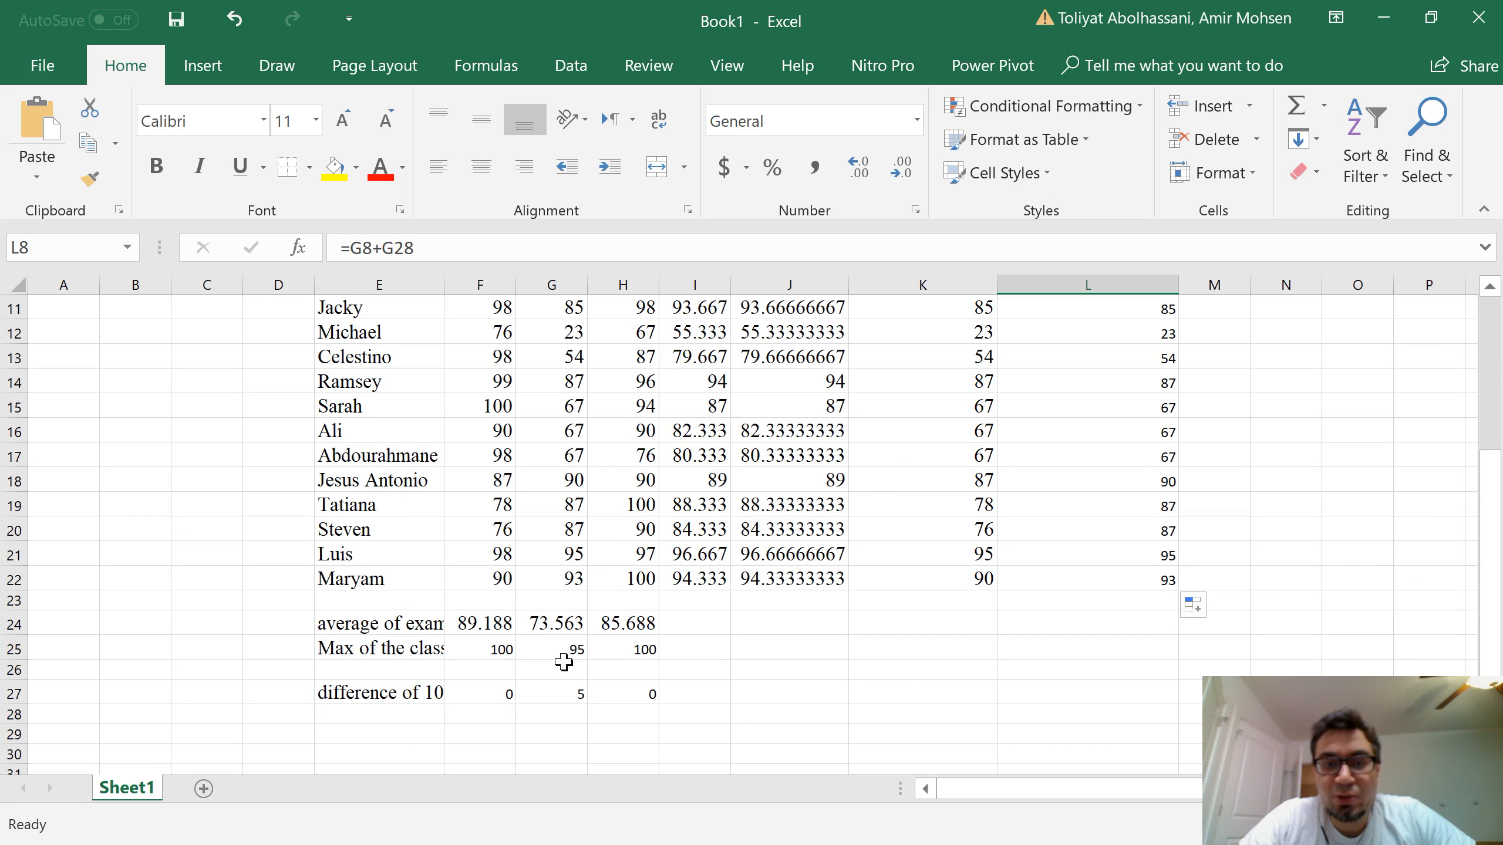
click(554, 695)
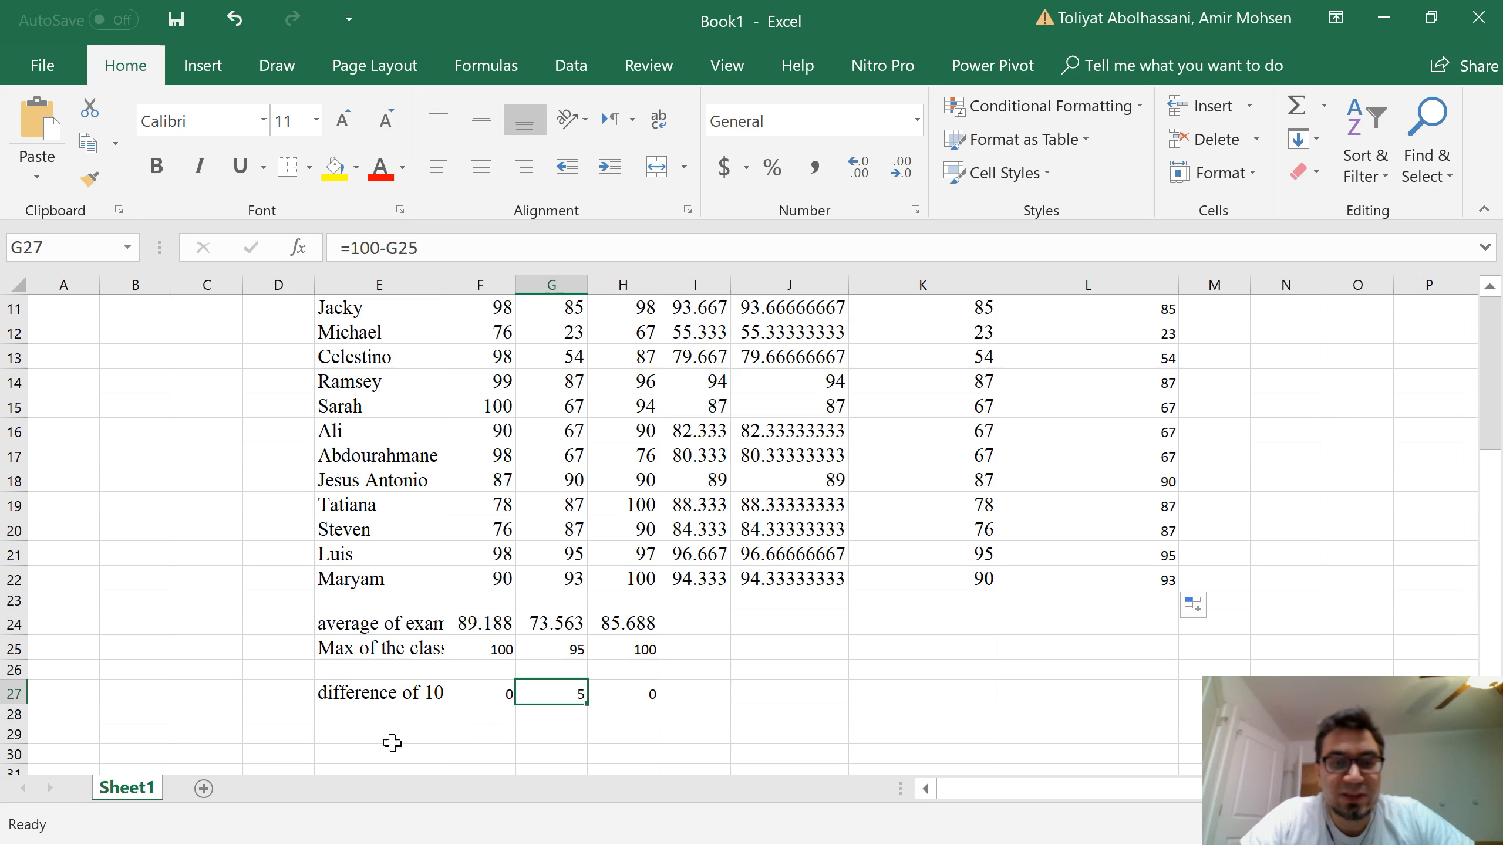
drag(509, 718, 558, 717)
click(558, 717)
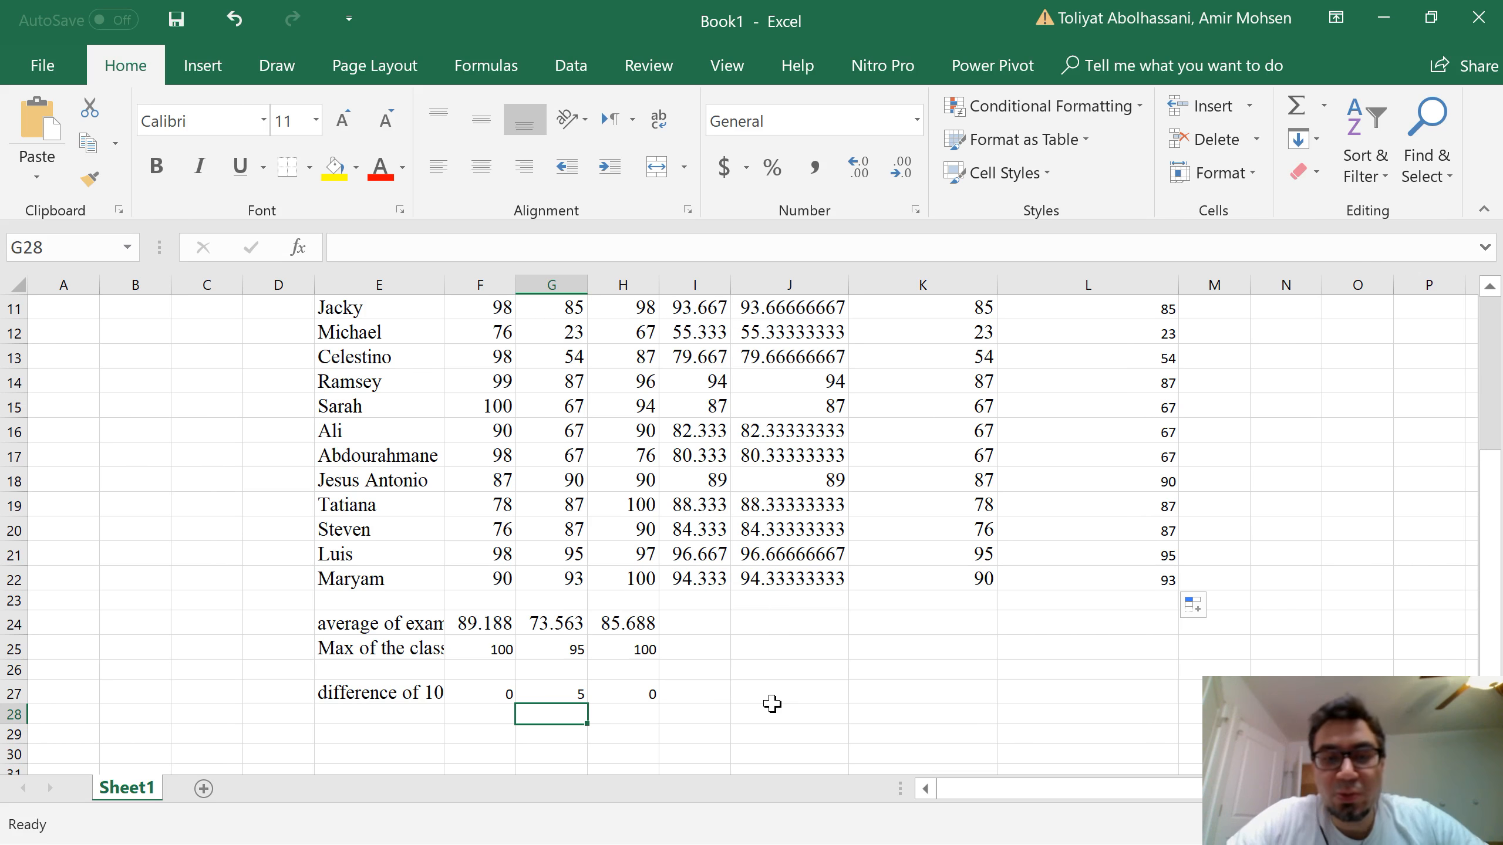
click(570, 693)
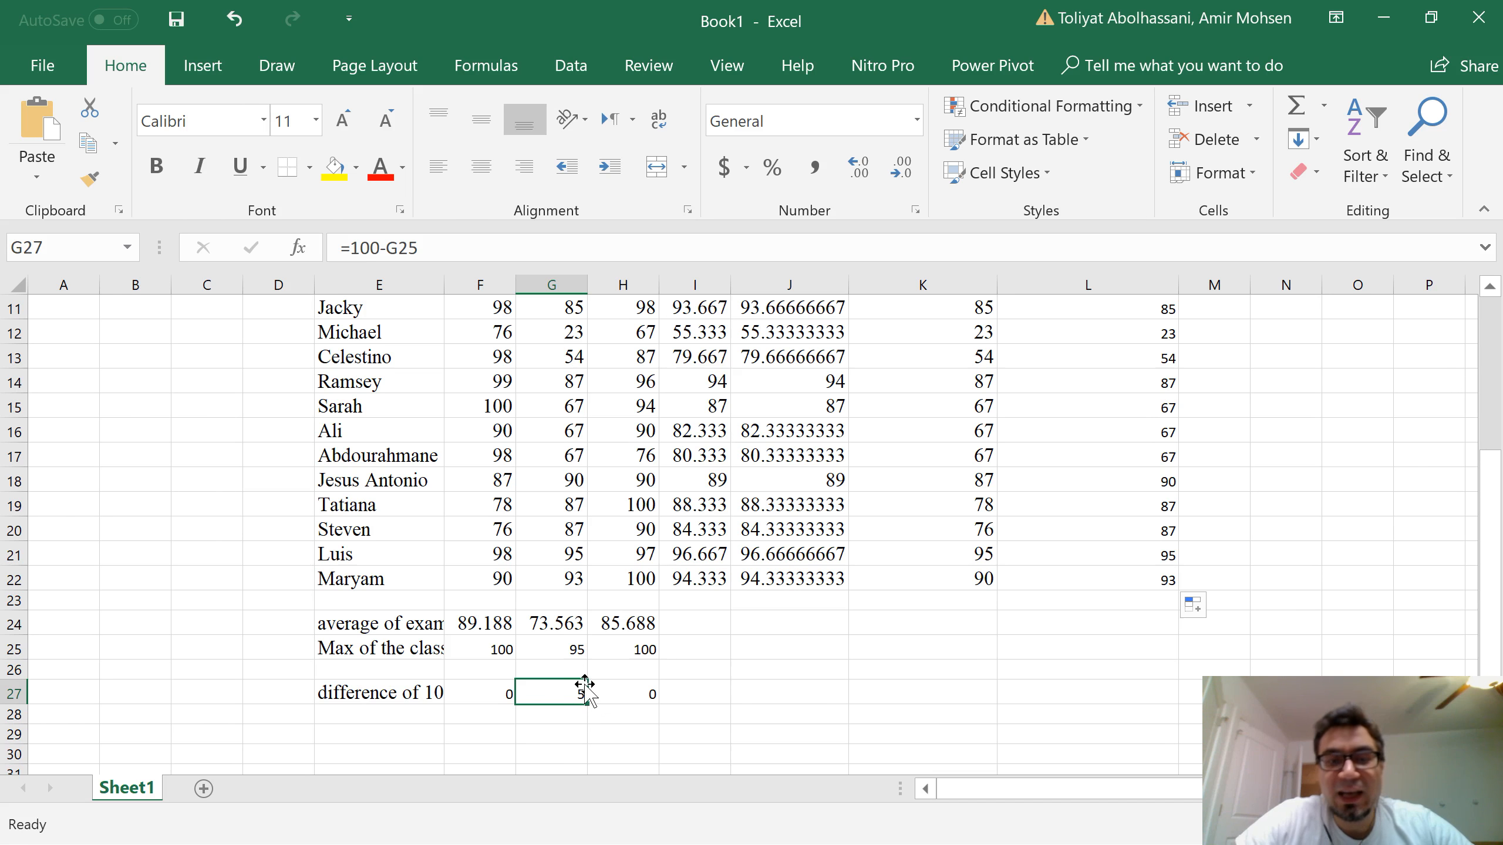
scroll(583, 695, up, 2)
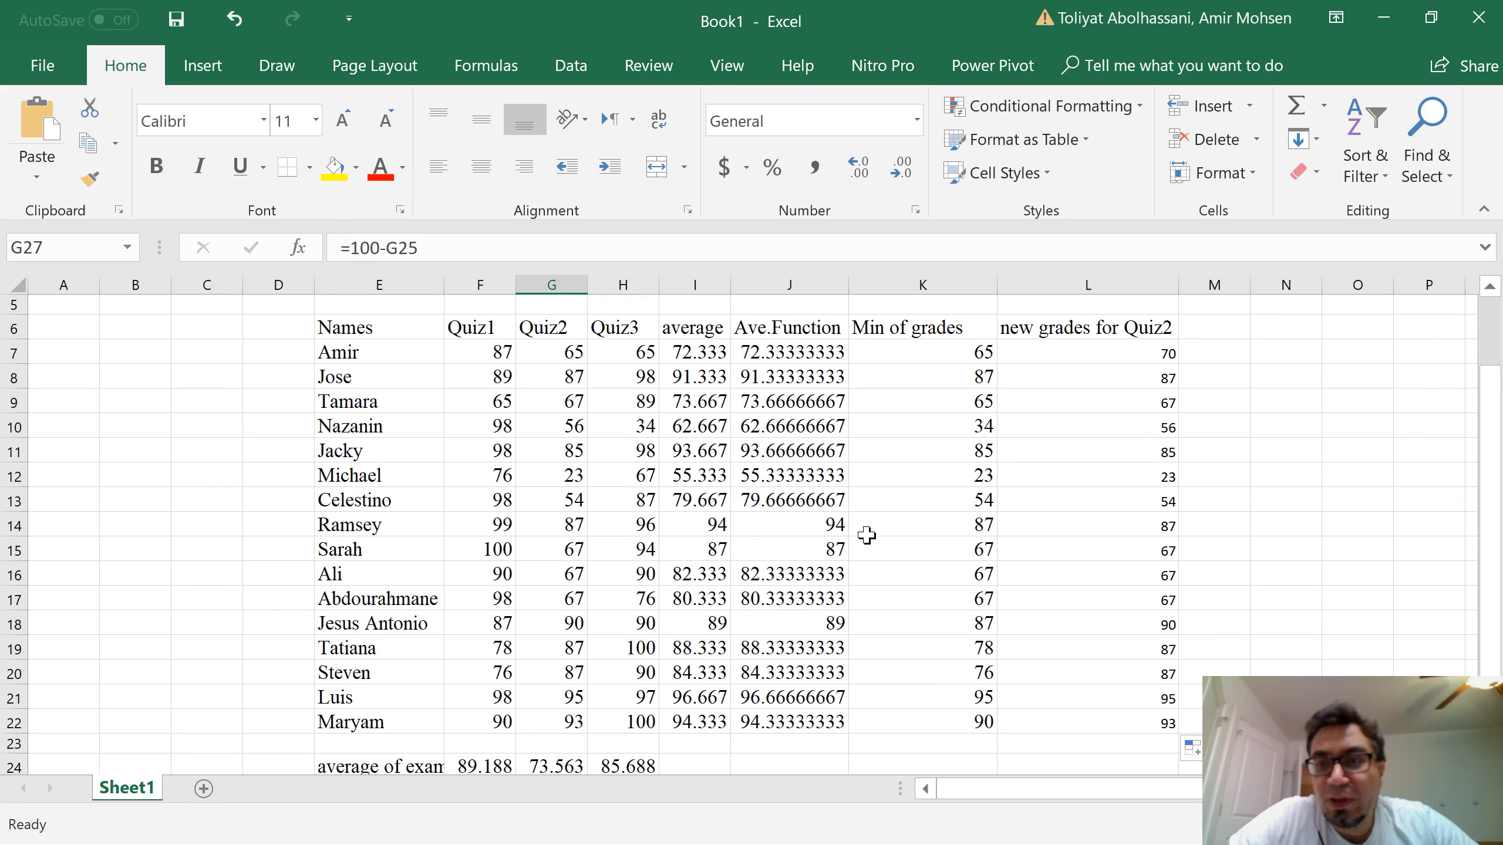
Step: Change the formula in L7 to =G7+$G$27 and fill it down to L22
click(1158, 358)
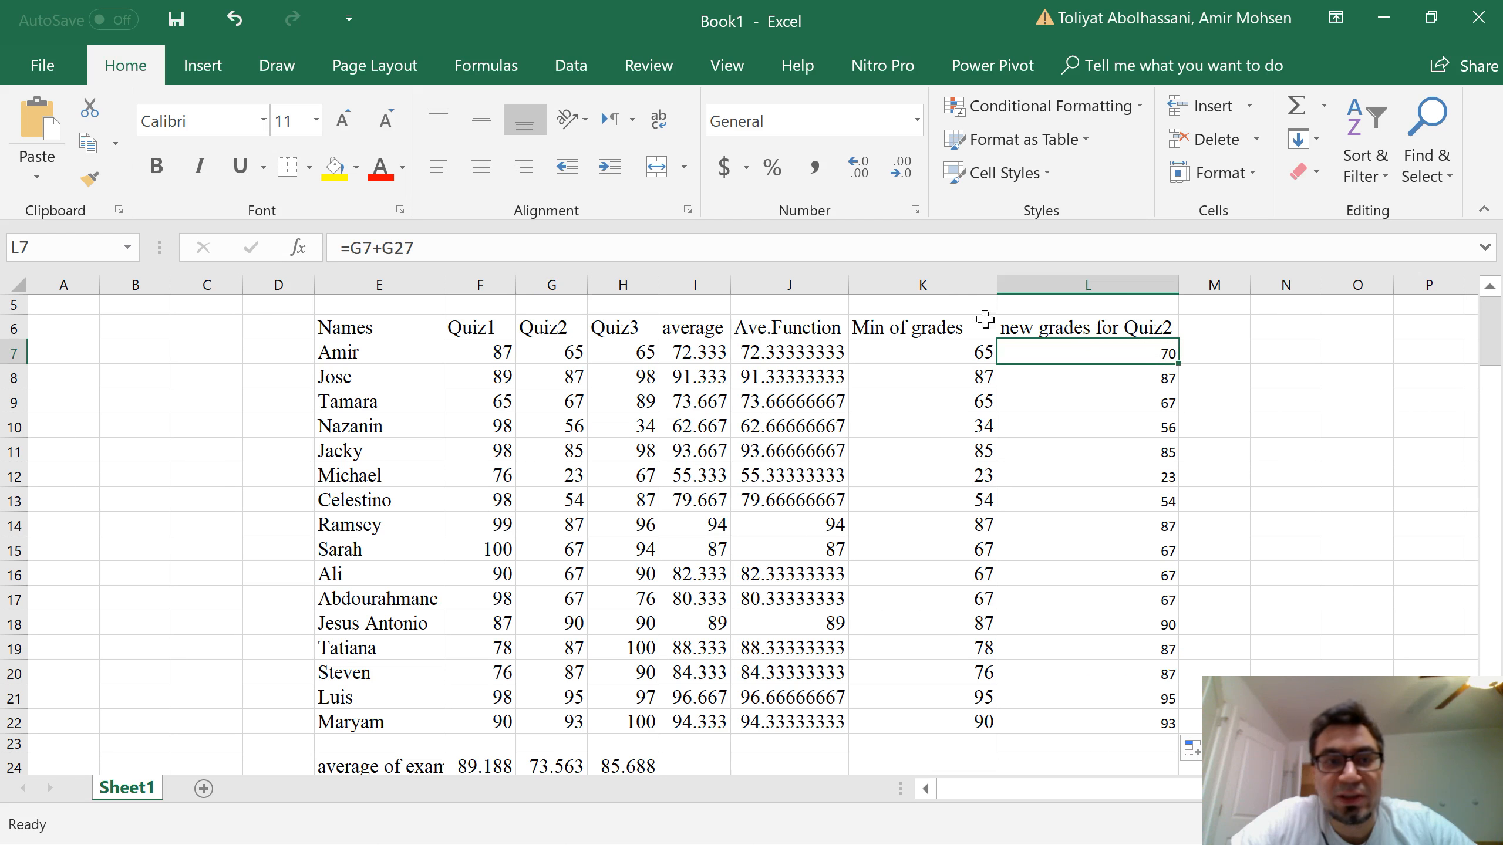
click(384, 255)
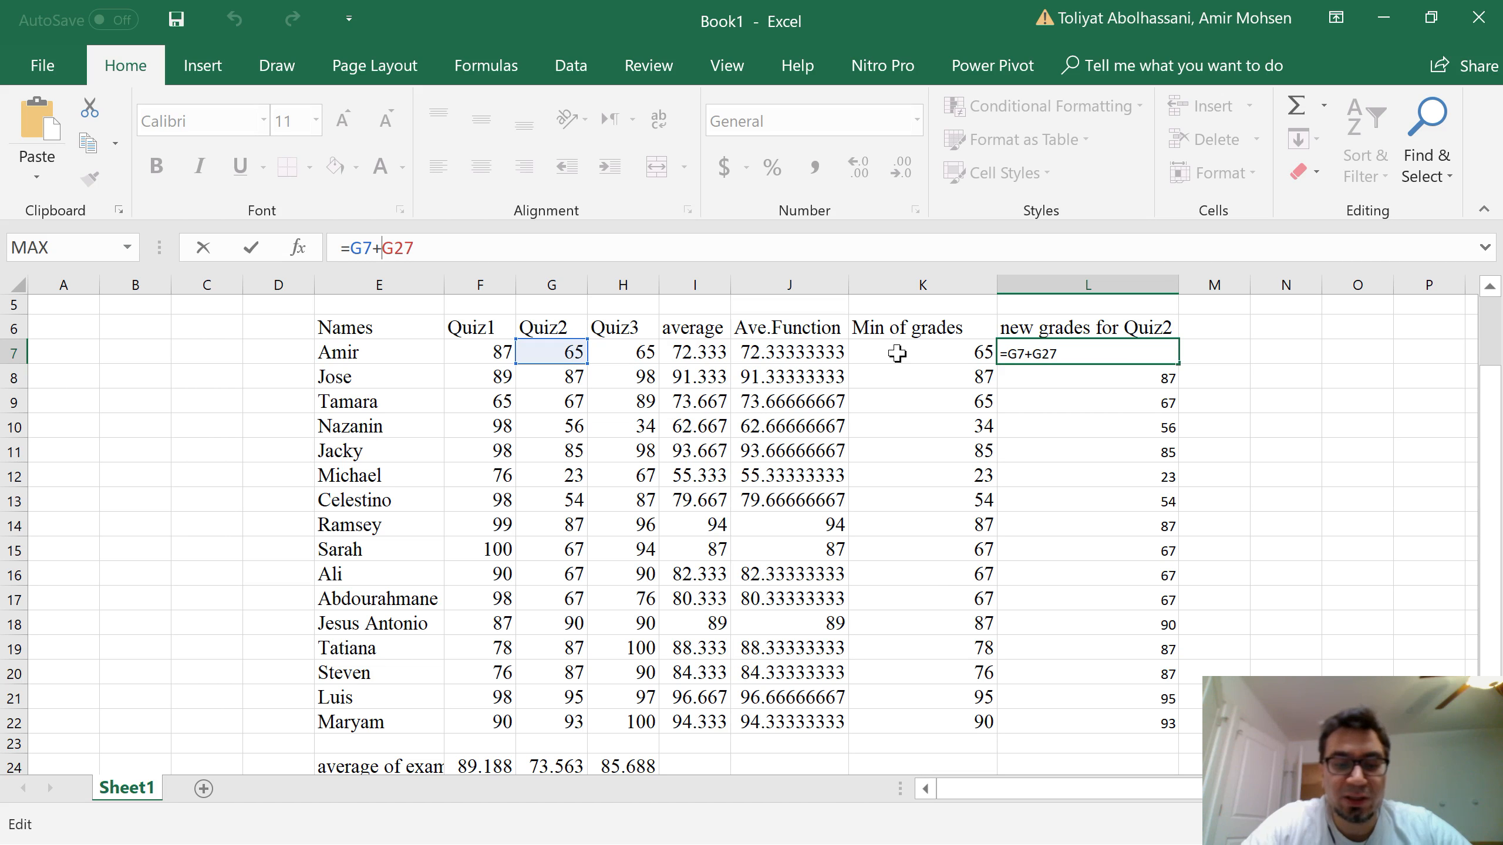
text($G$)
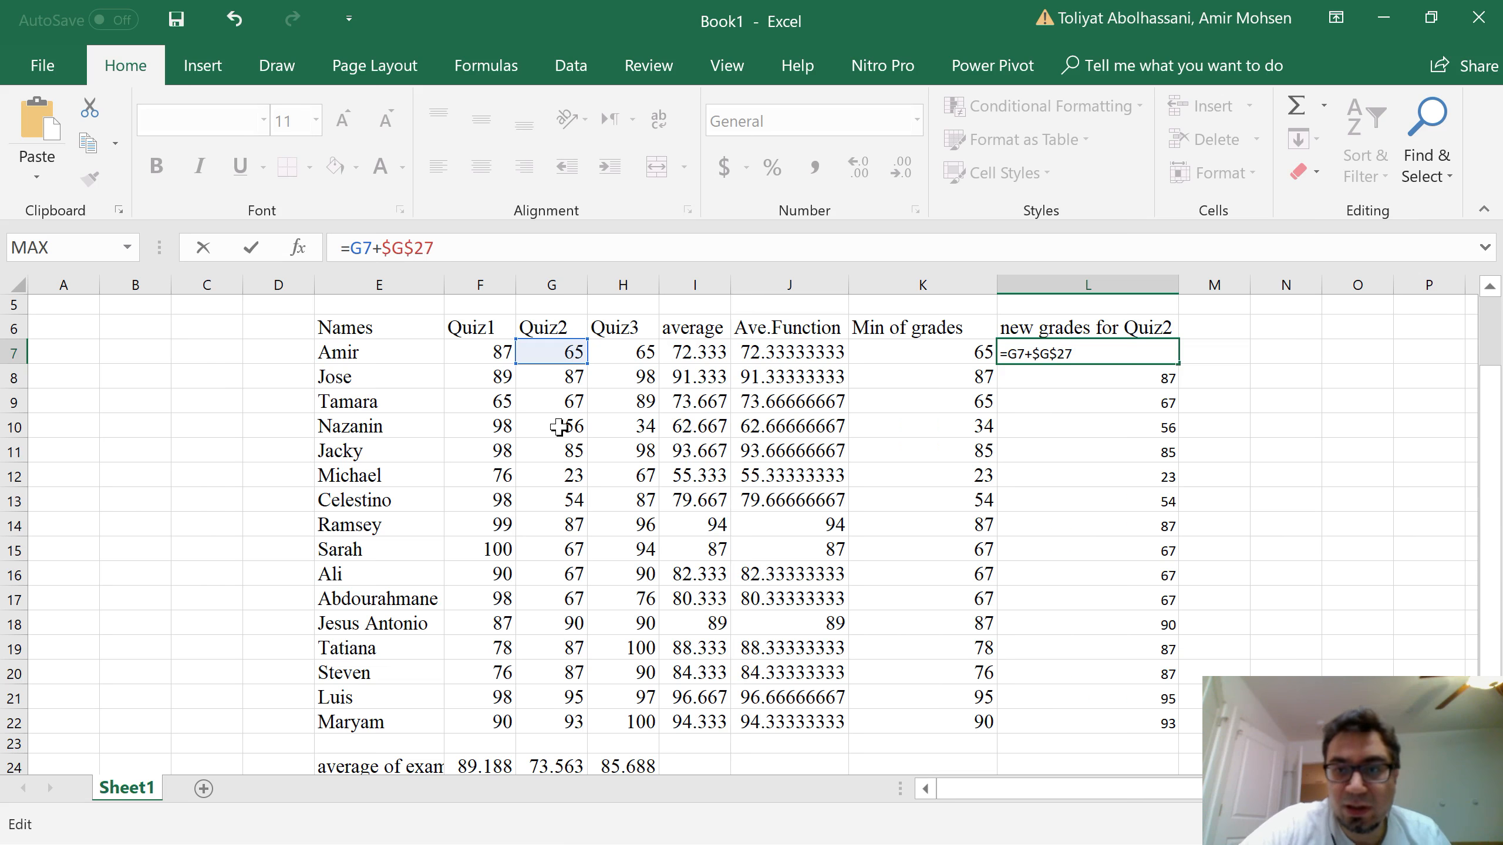
key(Return)
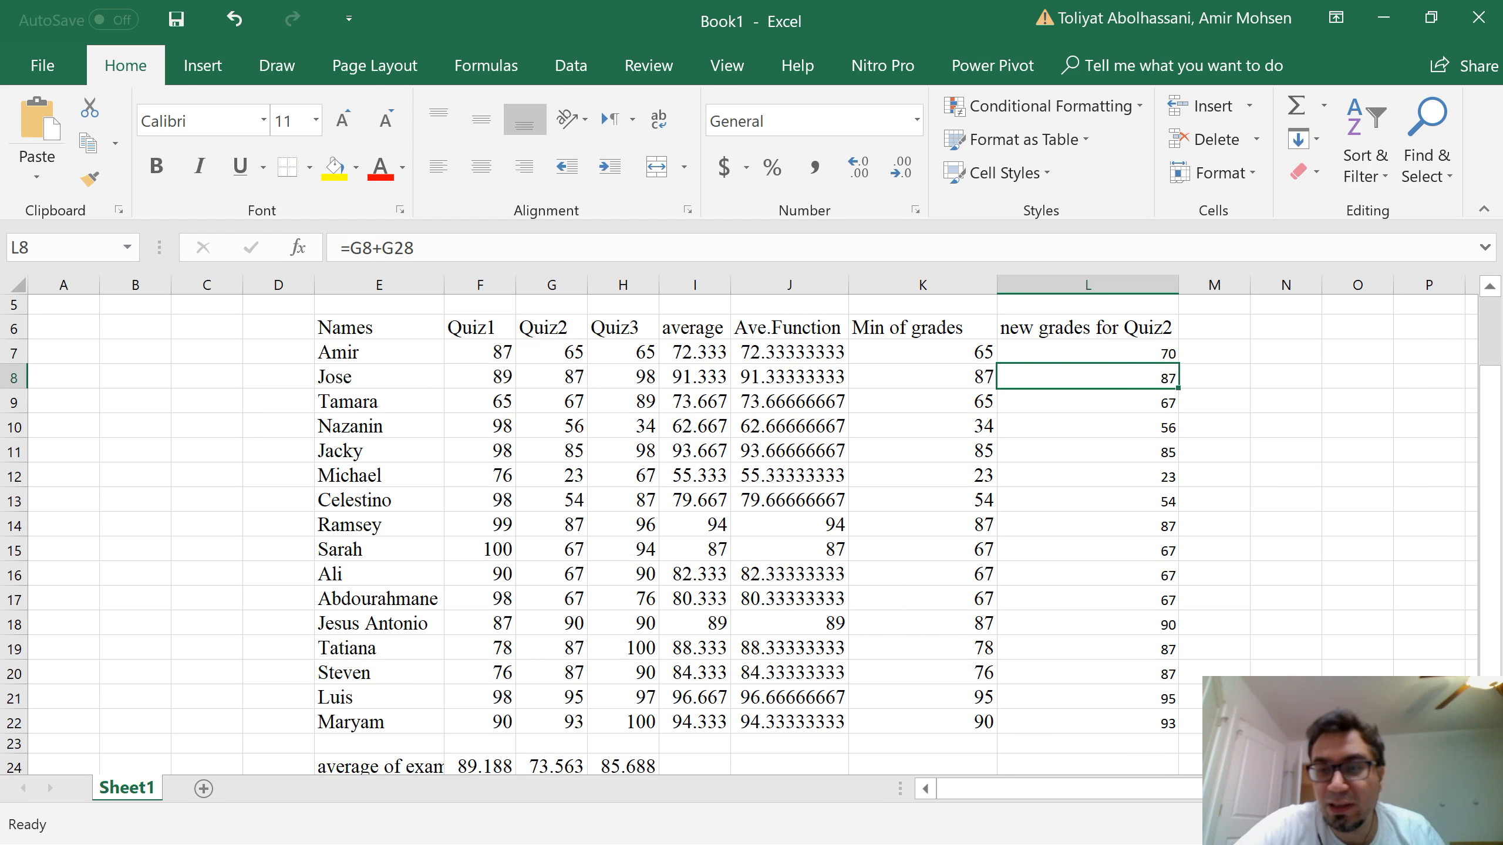
click(1138, 354)
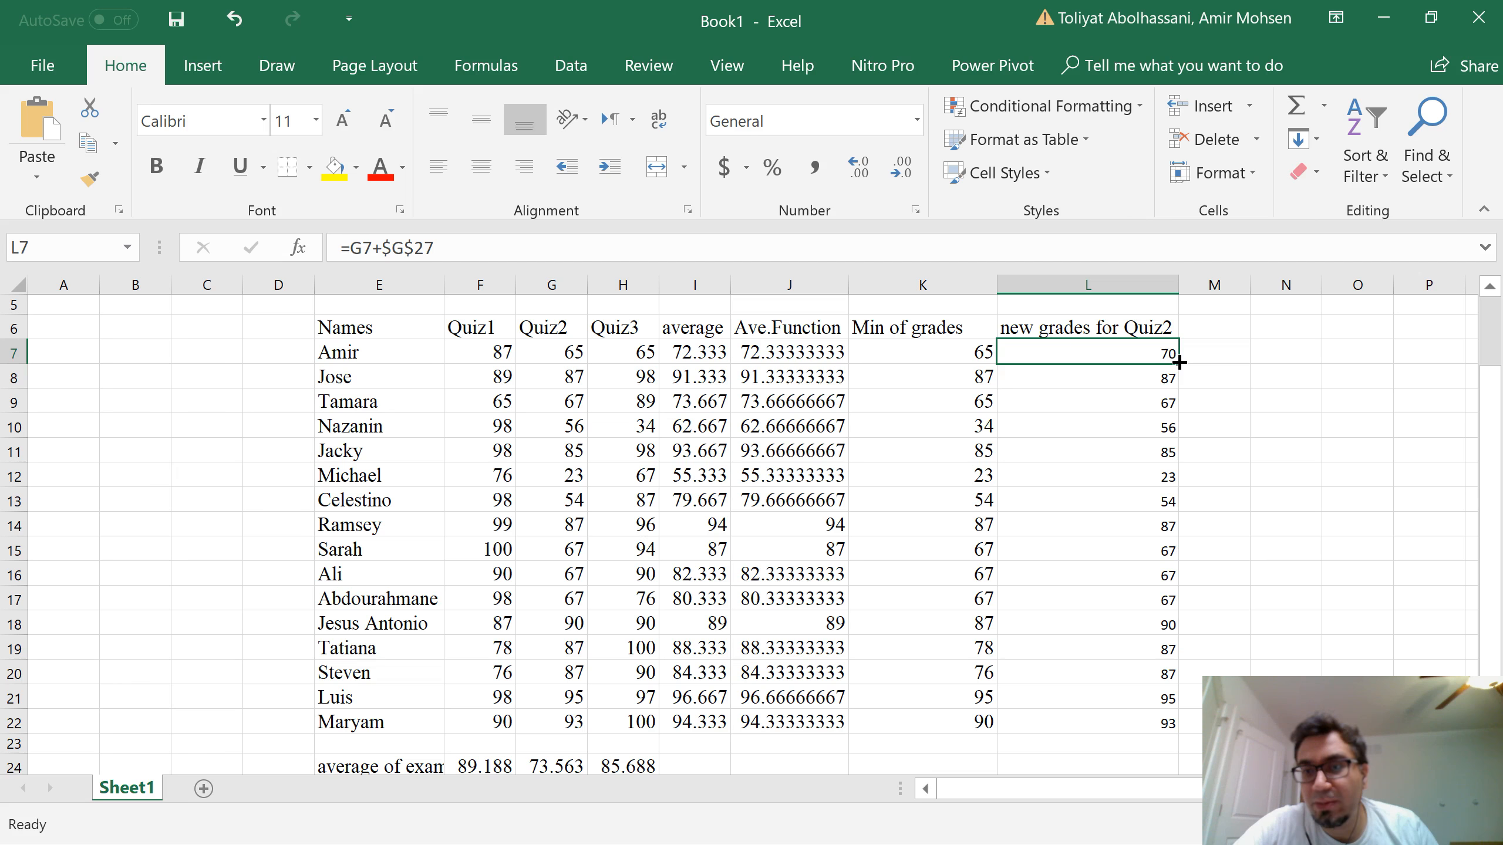
drag(1179, 362, 1177, 732)
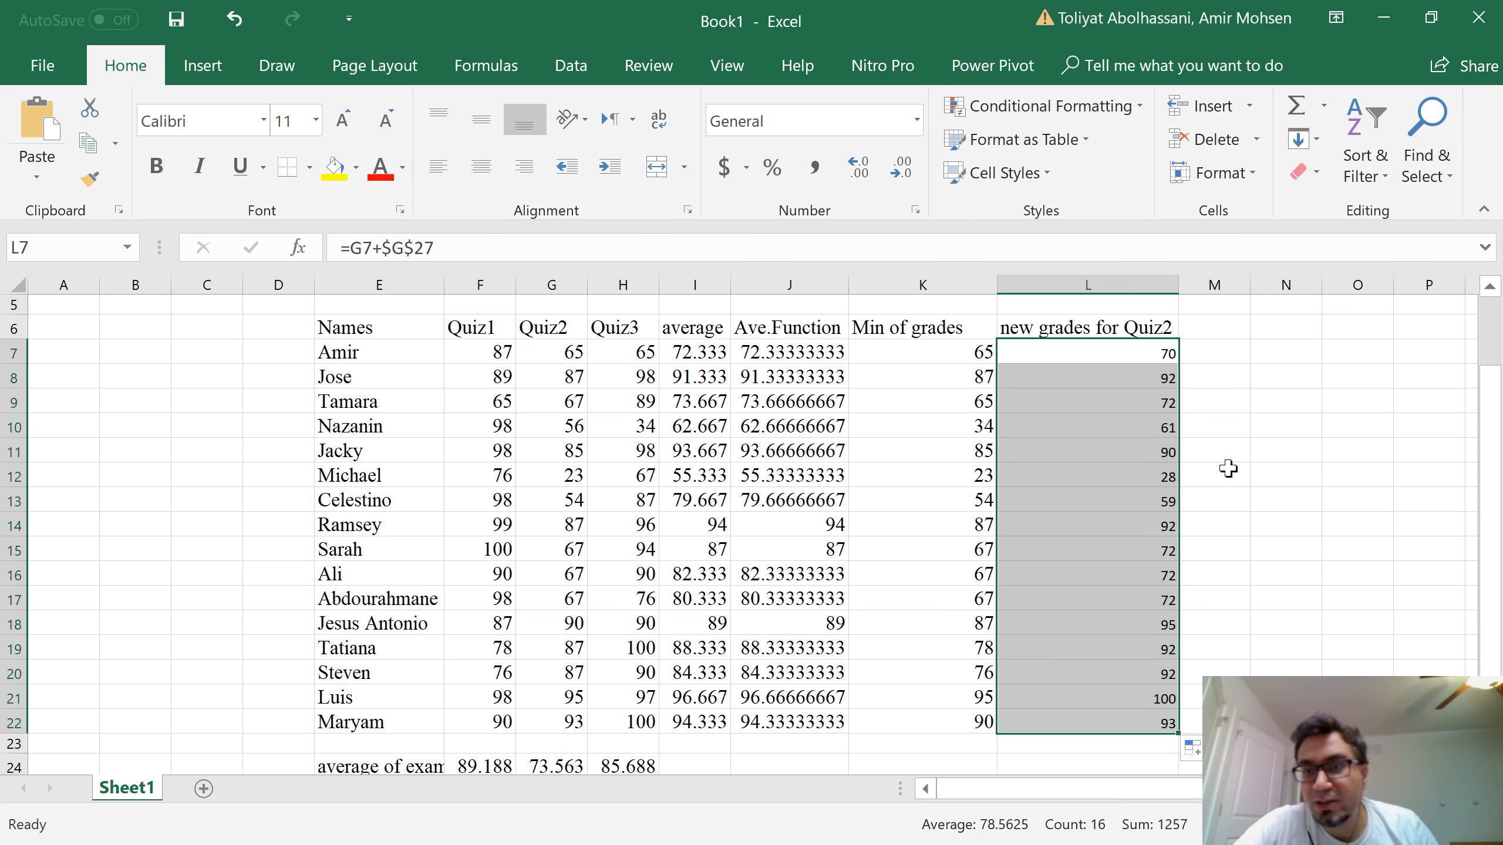
Step: Check the filled formulas in L7 through L22 and the class summary rows beneath the grades
click(1160, 382)
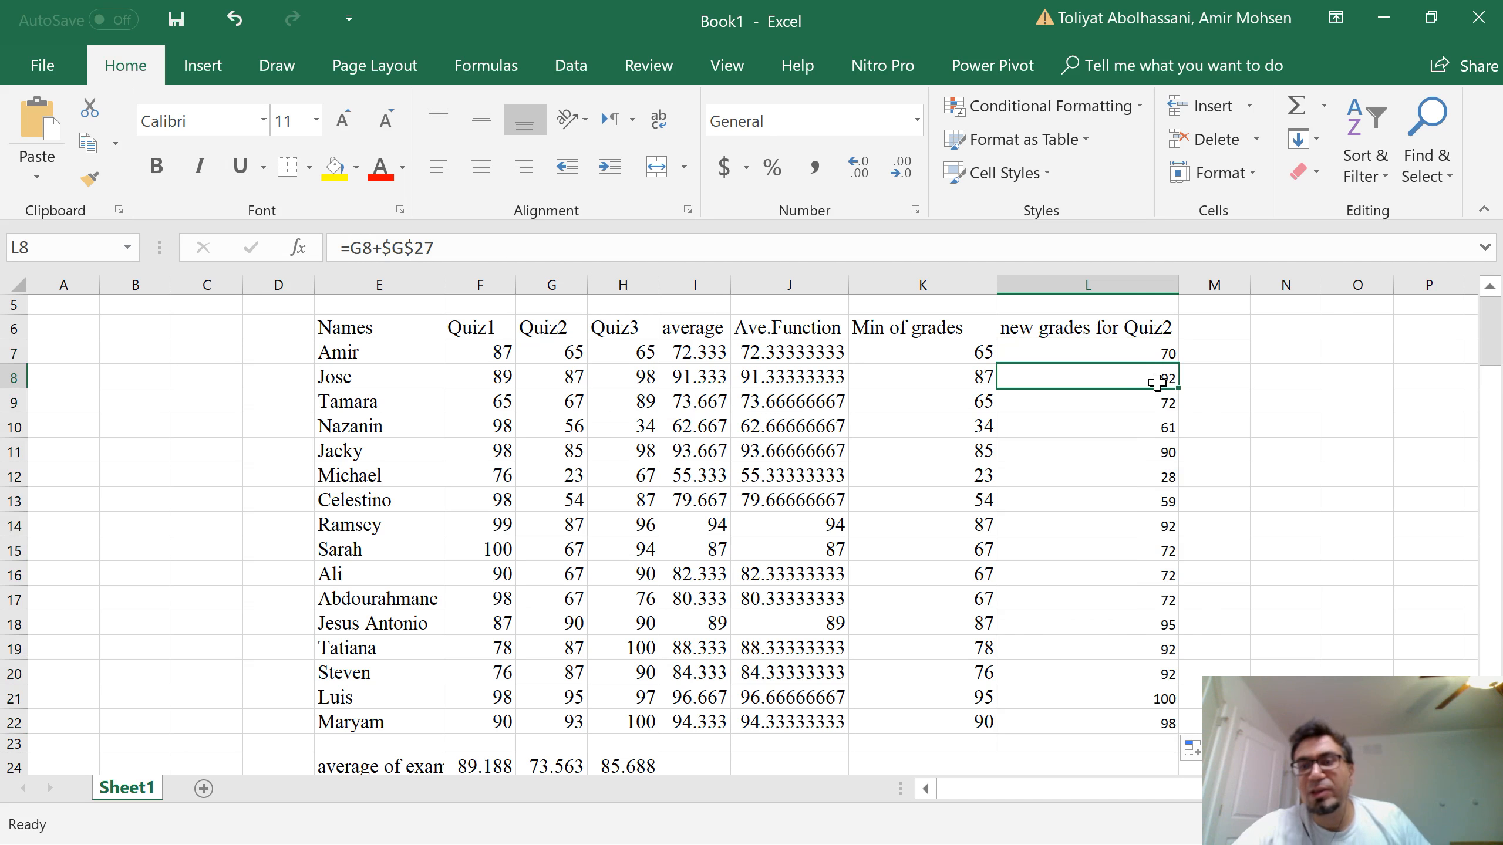
click(1115, 347)
click(1100, 373)
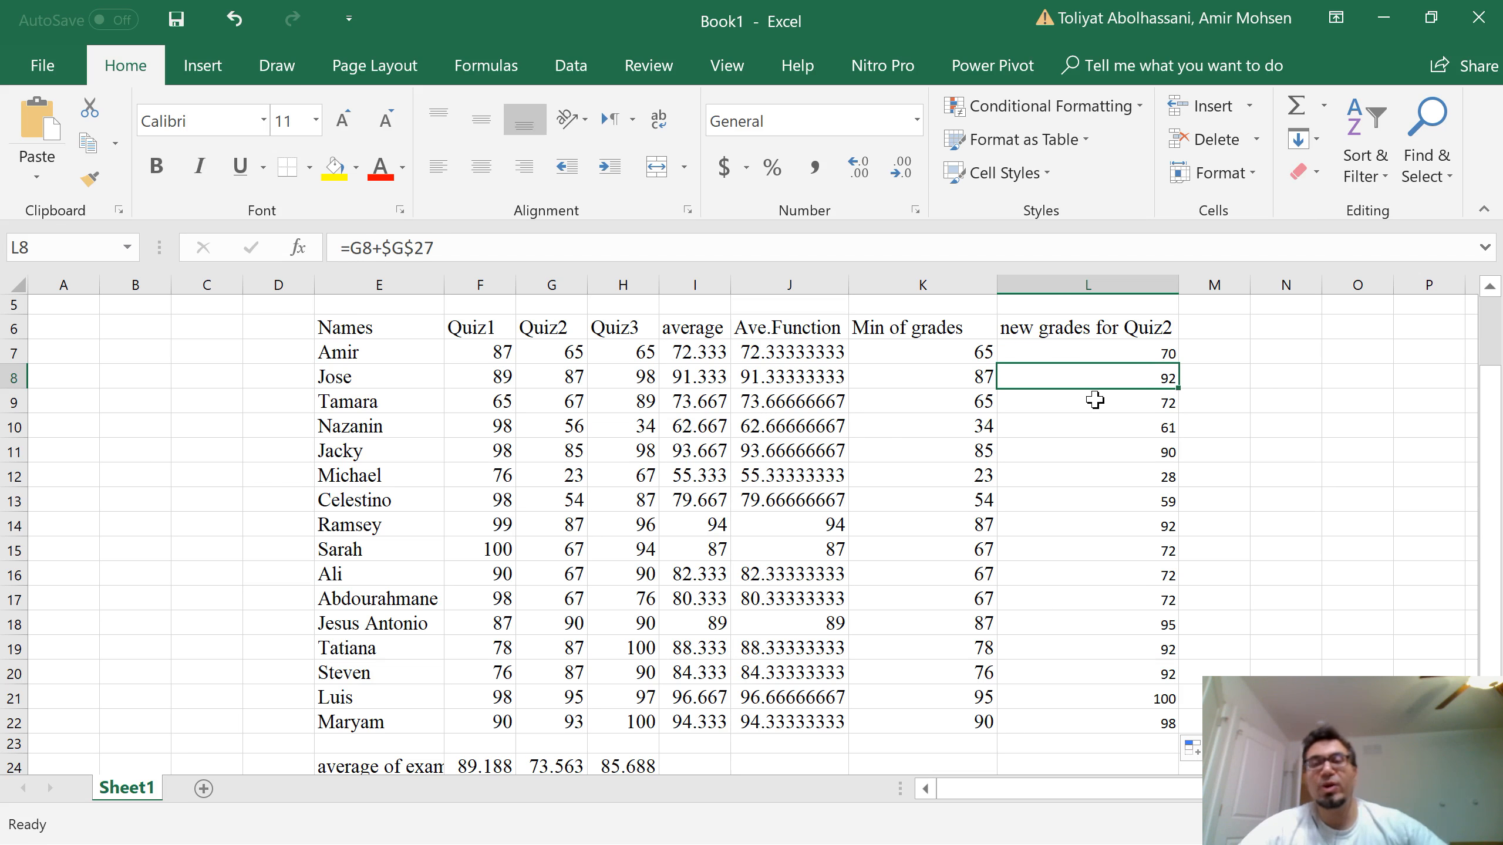
click(1097, 400)
click(1100, 354)
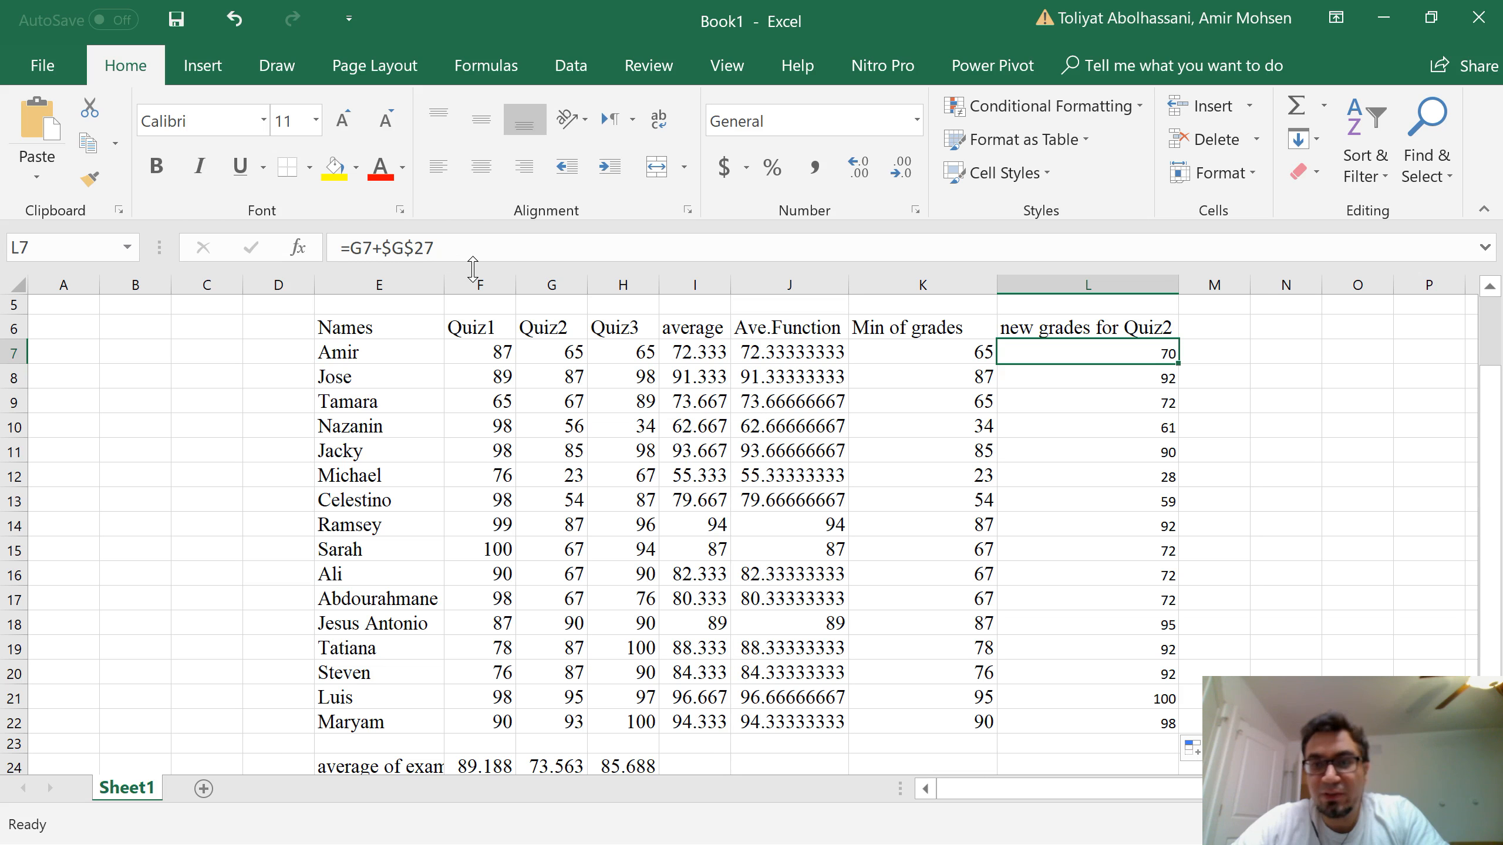
key(Down)
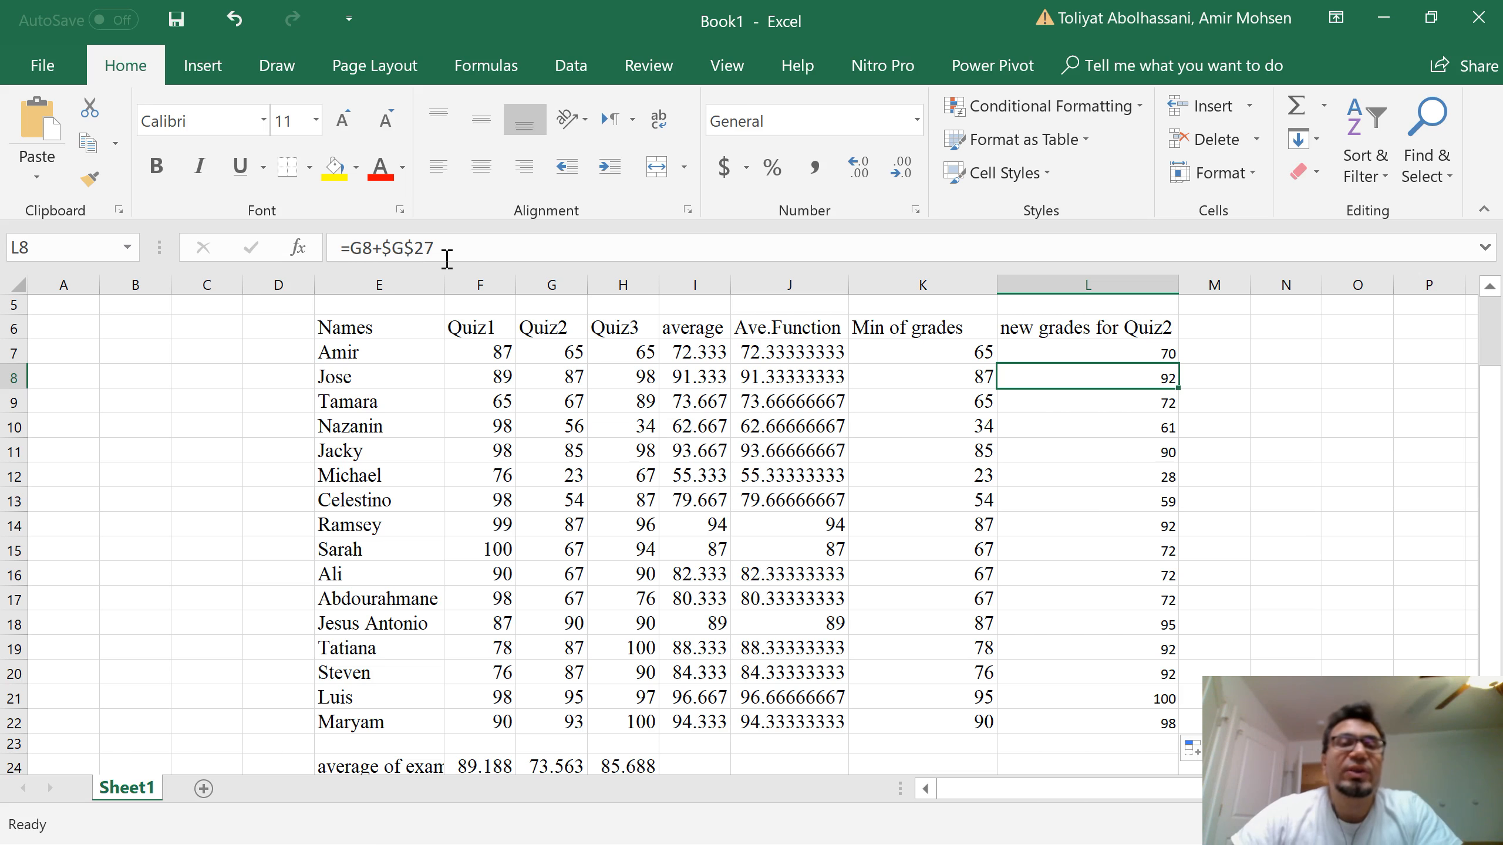
key(Down)
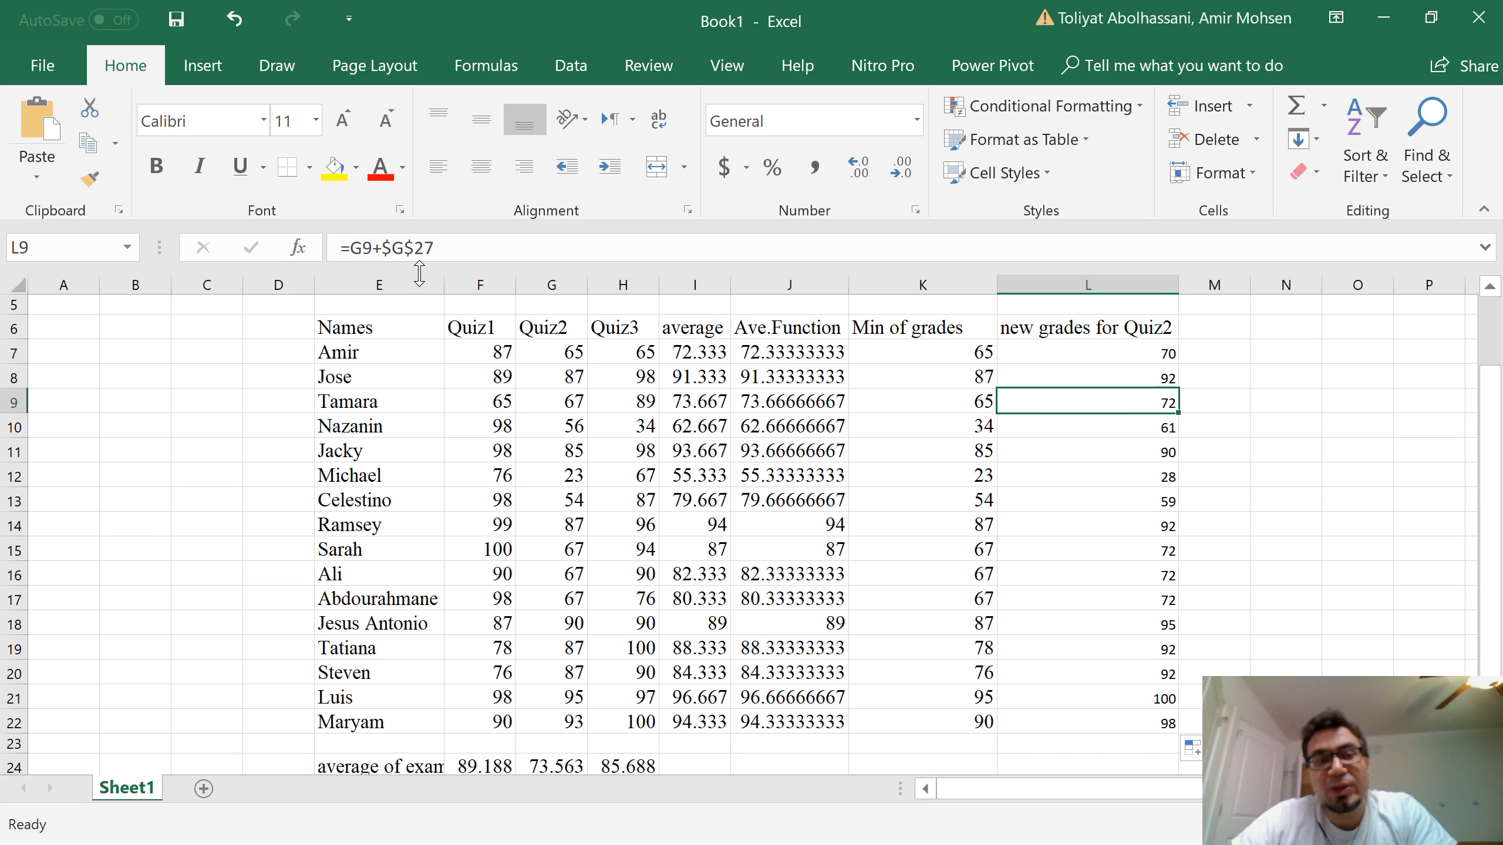
key(Down)
key(Down)
key(Down)
key(Down)
key(Down)
key(Down)
key(Down)
key(Down)
key(Down)
key(Down)
key(Down)
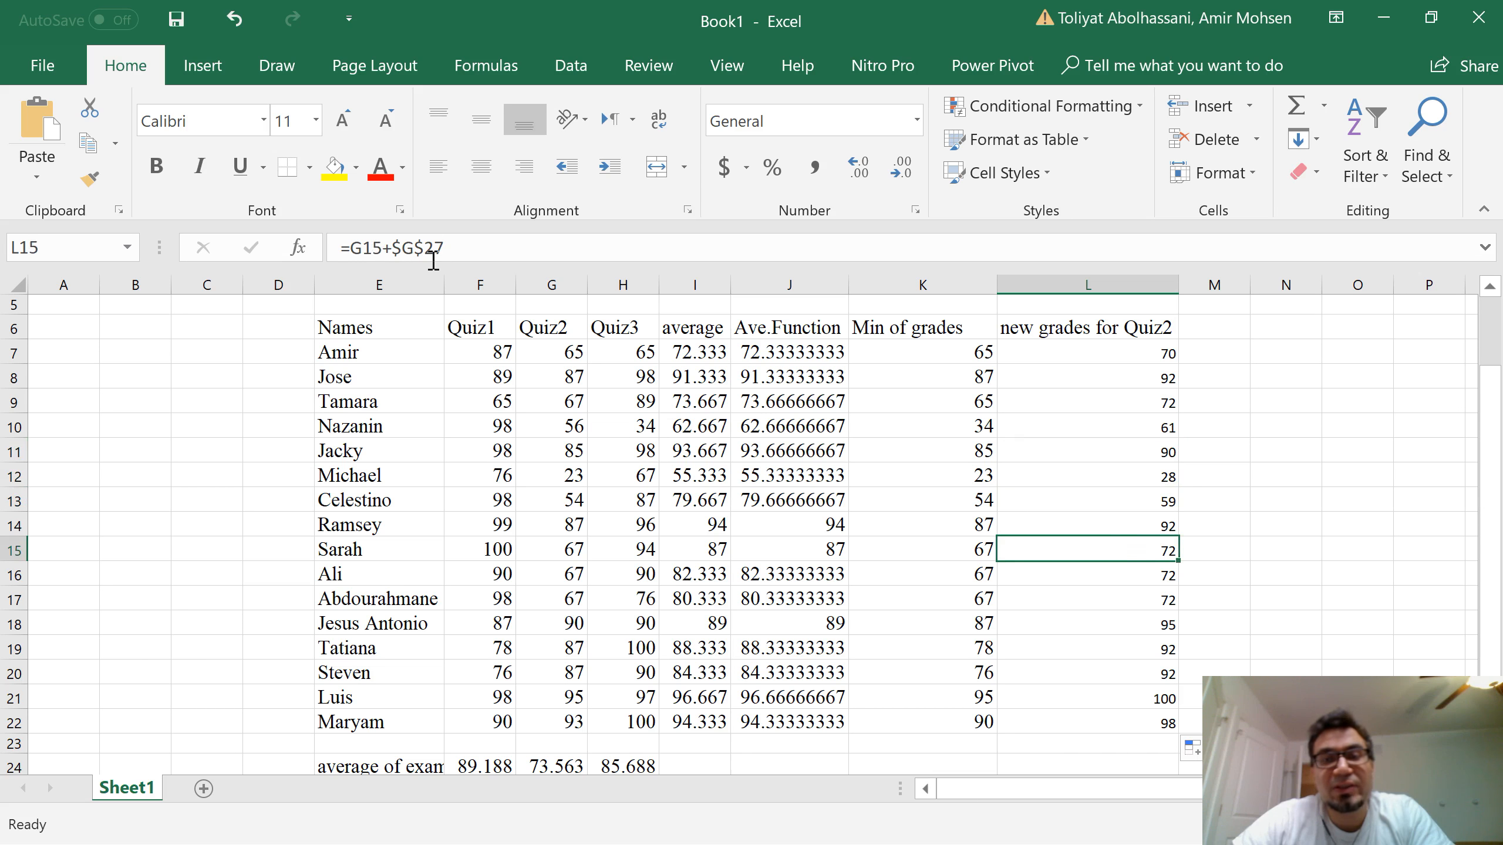
key(Down)
key(Down)
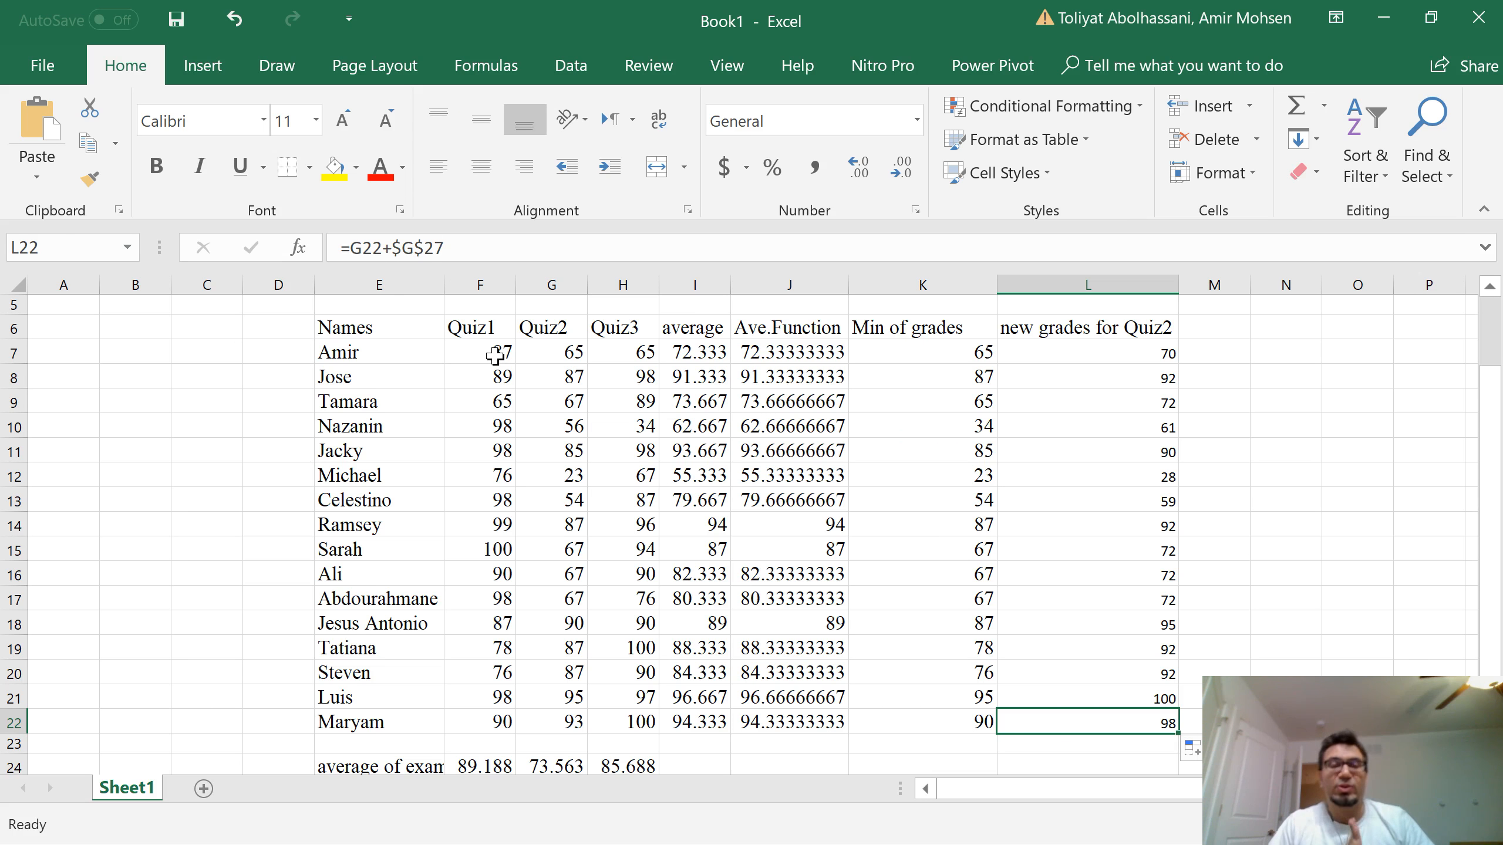
scroll(446, 369, down, 1)
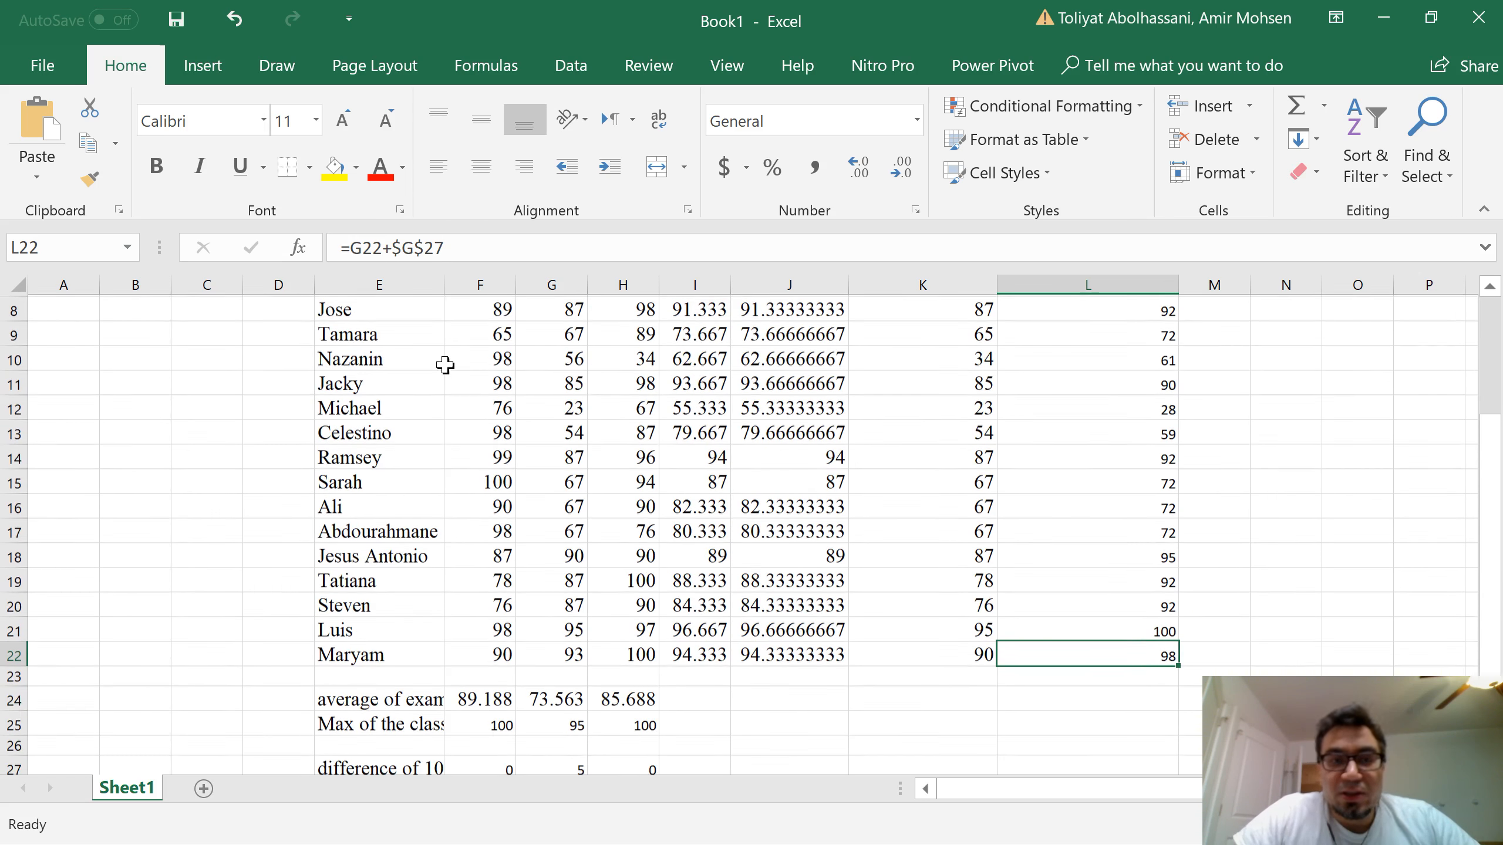
scroll(418, 368, down, 1)
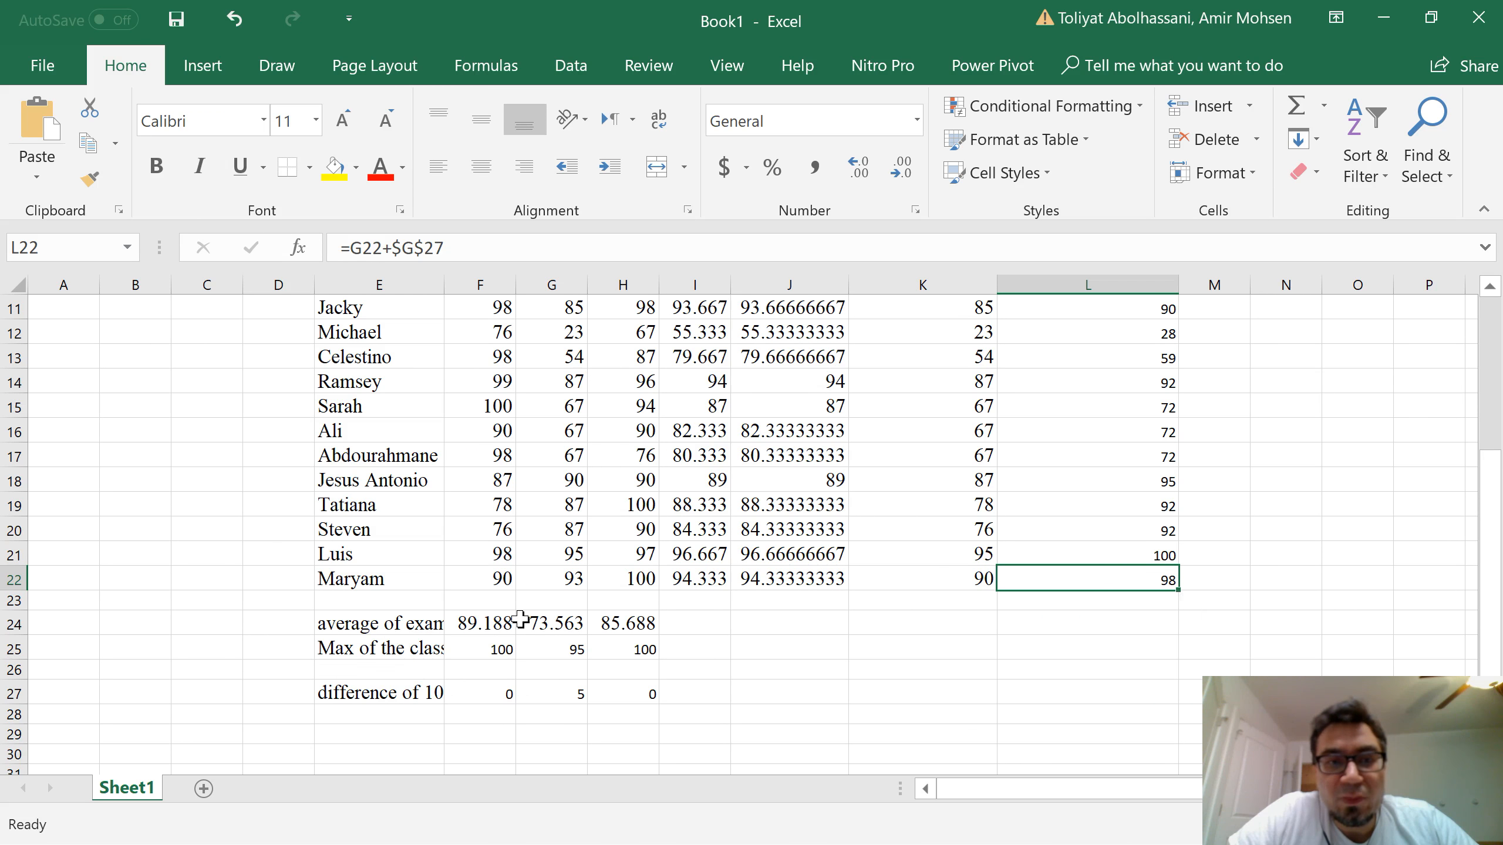
scroll(414, 436, up, 1)
scroll(446, 413, up, 1)
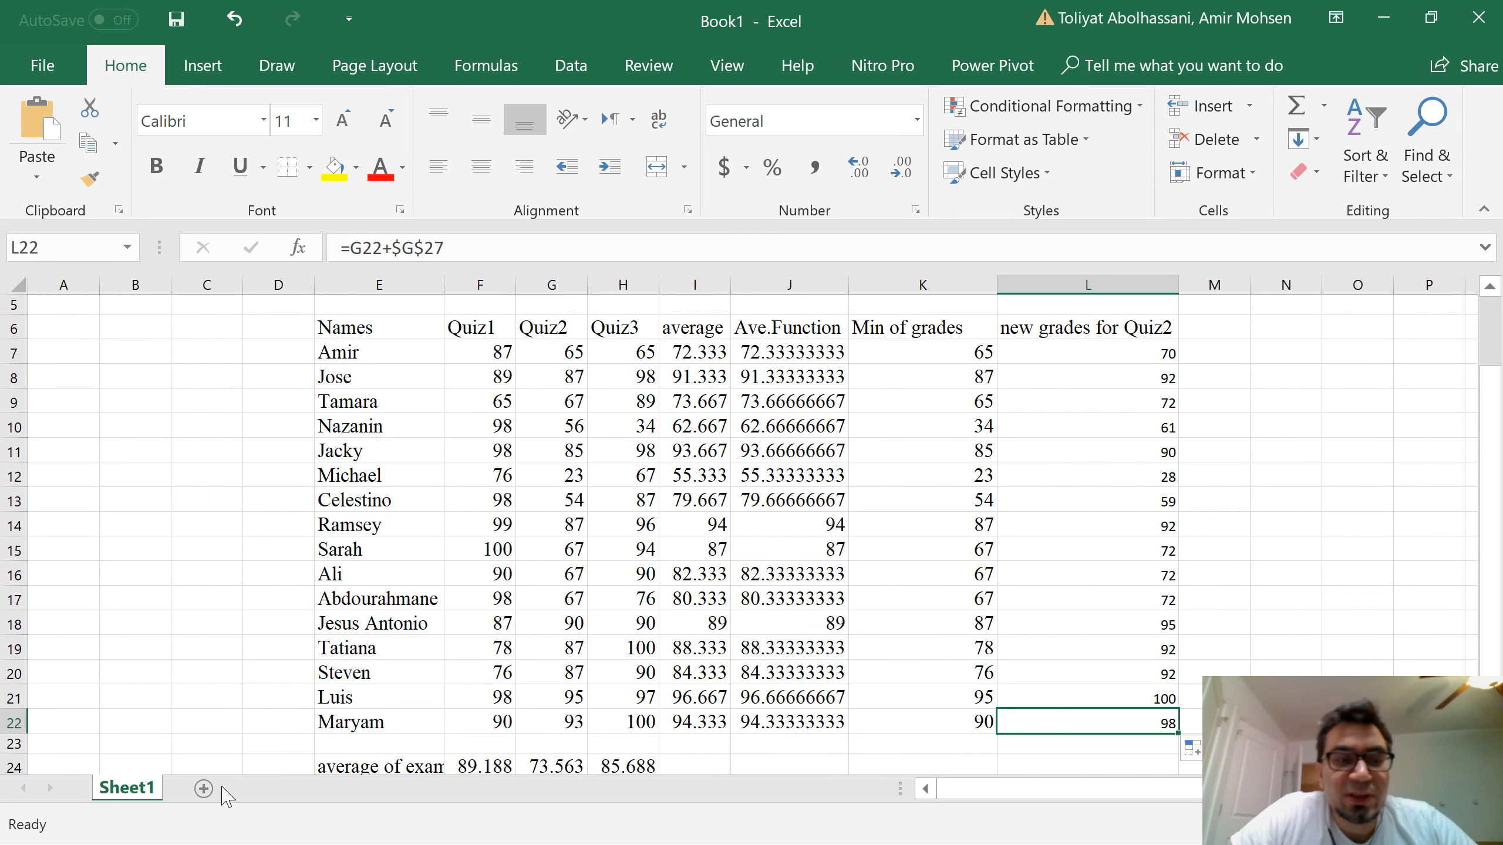
Step: Add a new worksheet and enter 1 in E5 and 2 in F5
click(204, 789)
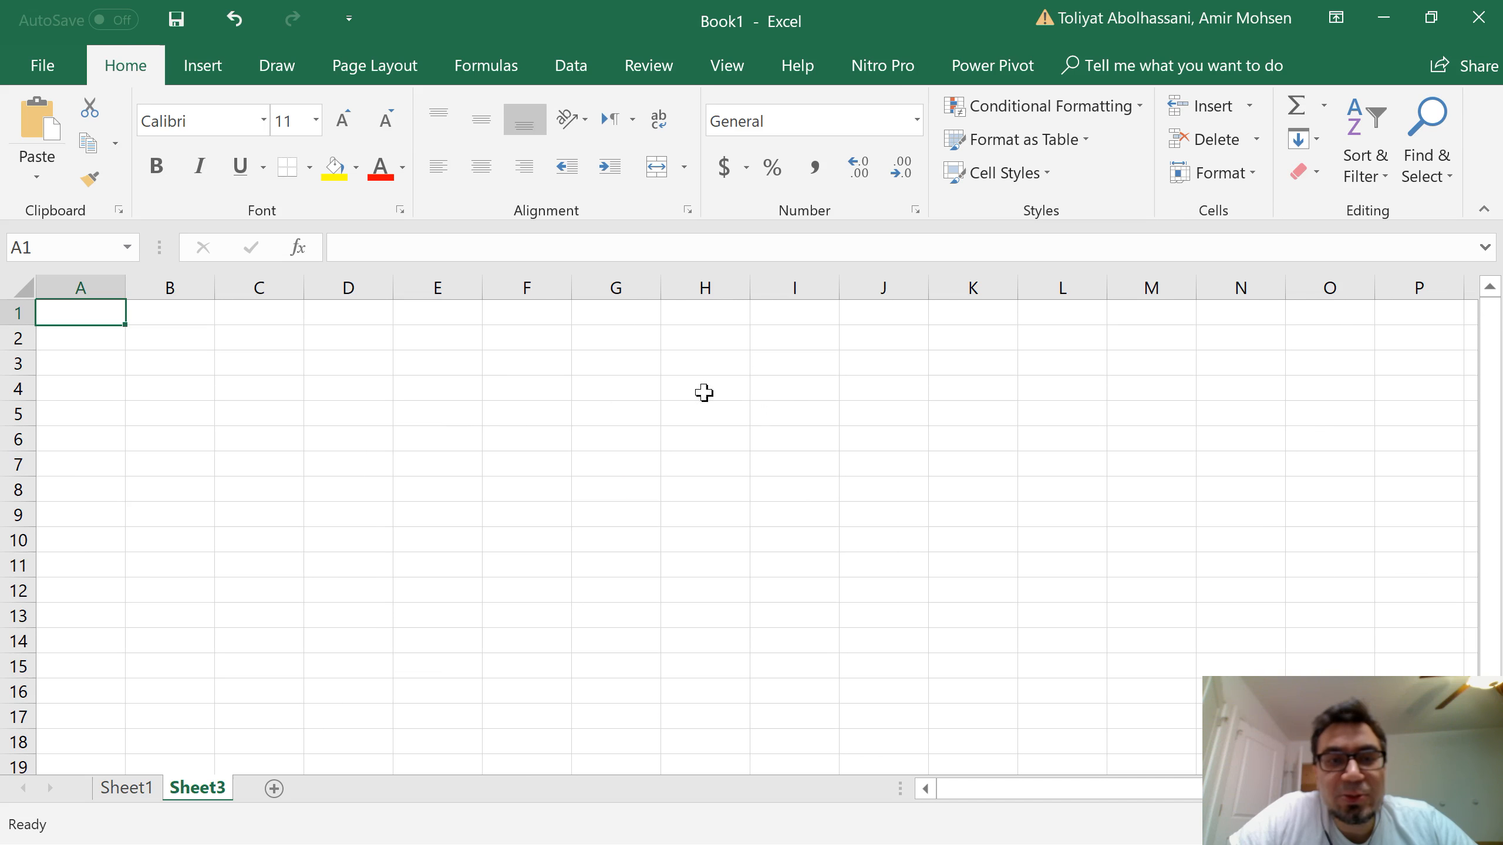
click(424, 421)
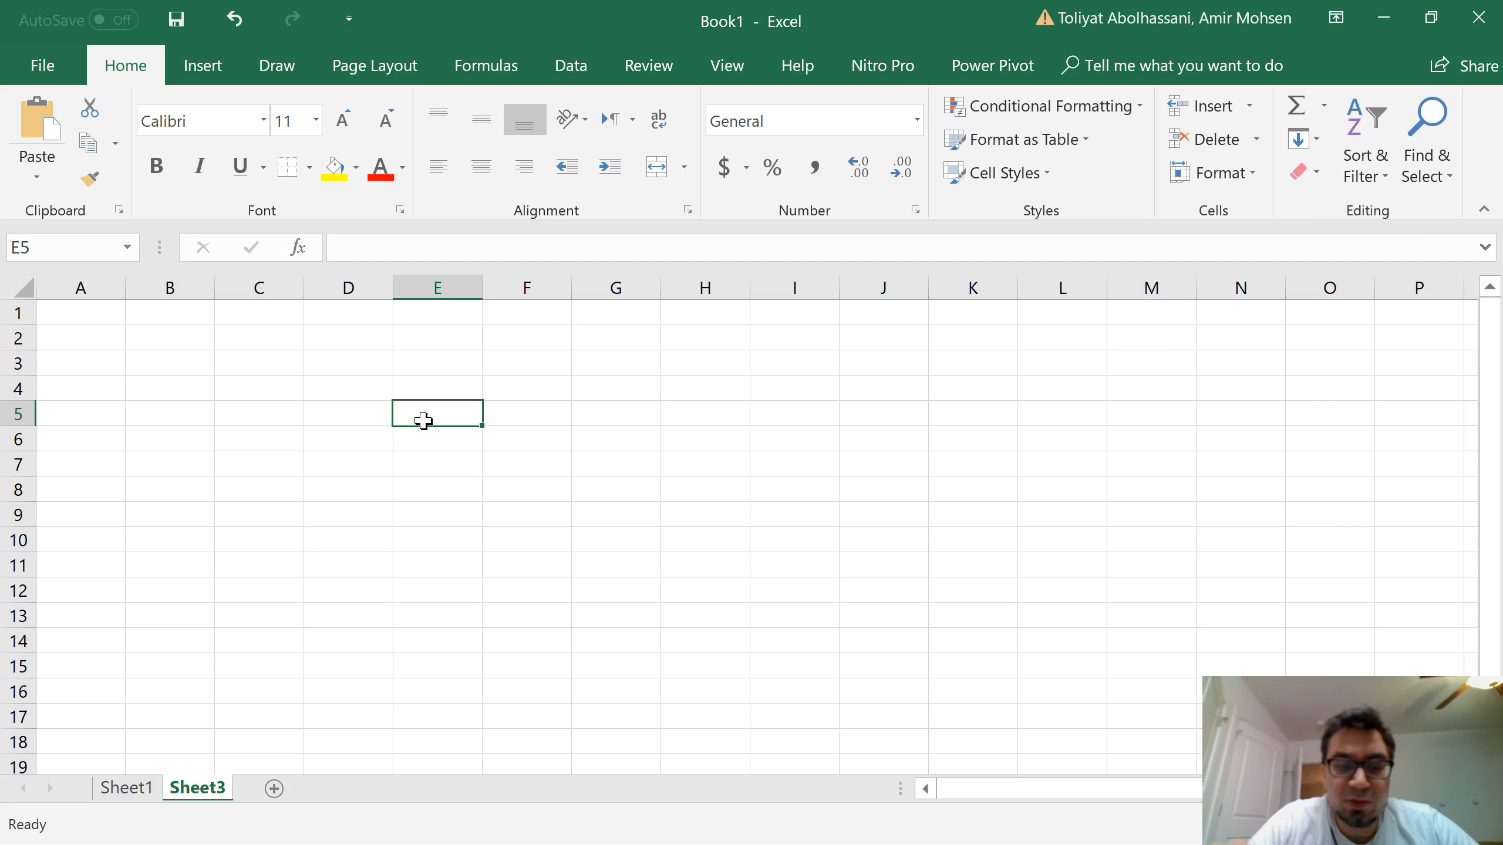
text(1)
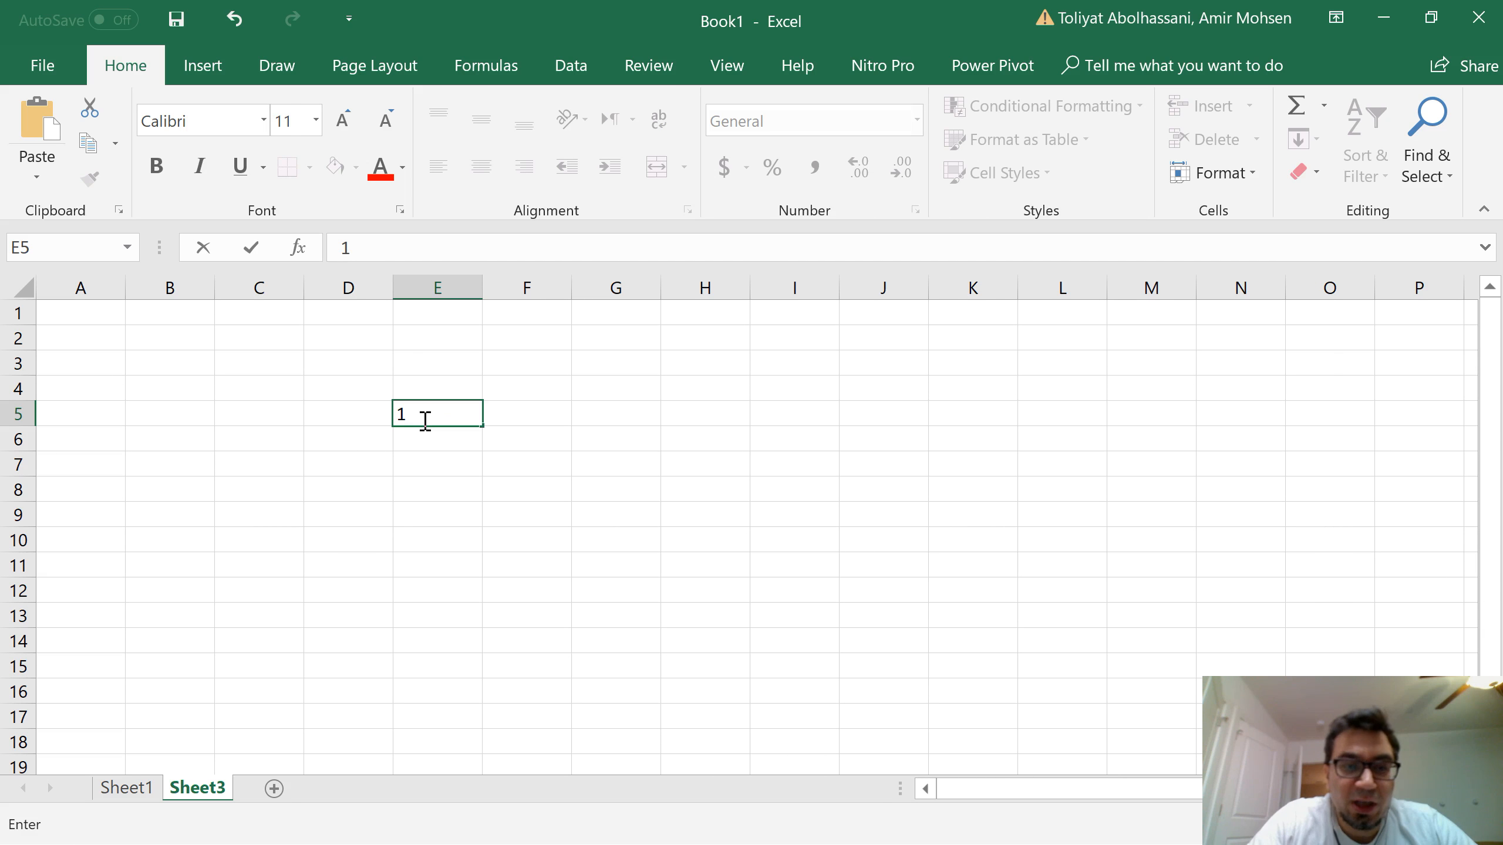
key(Tab)
text(2)
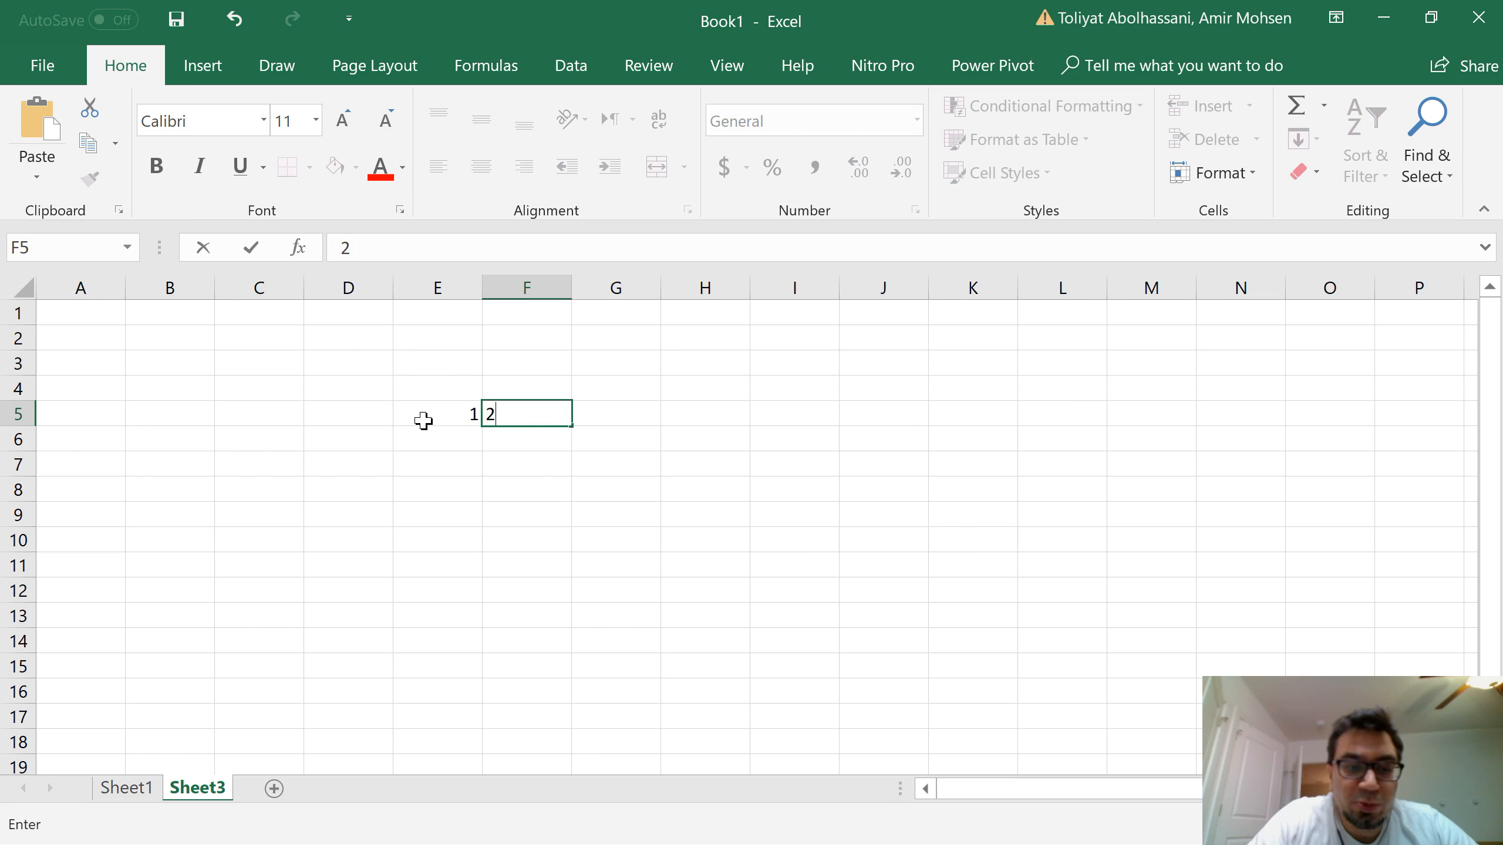
key(Tab)
Step: Extend the number series in E5:F5 across row 5 to 10 in N5
click(423, 420)
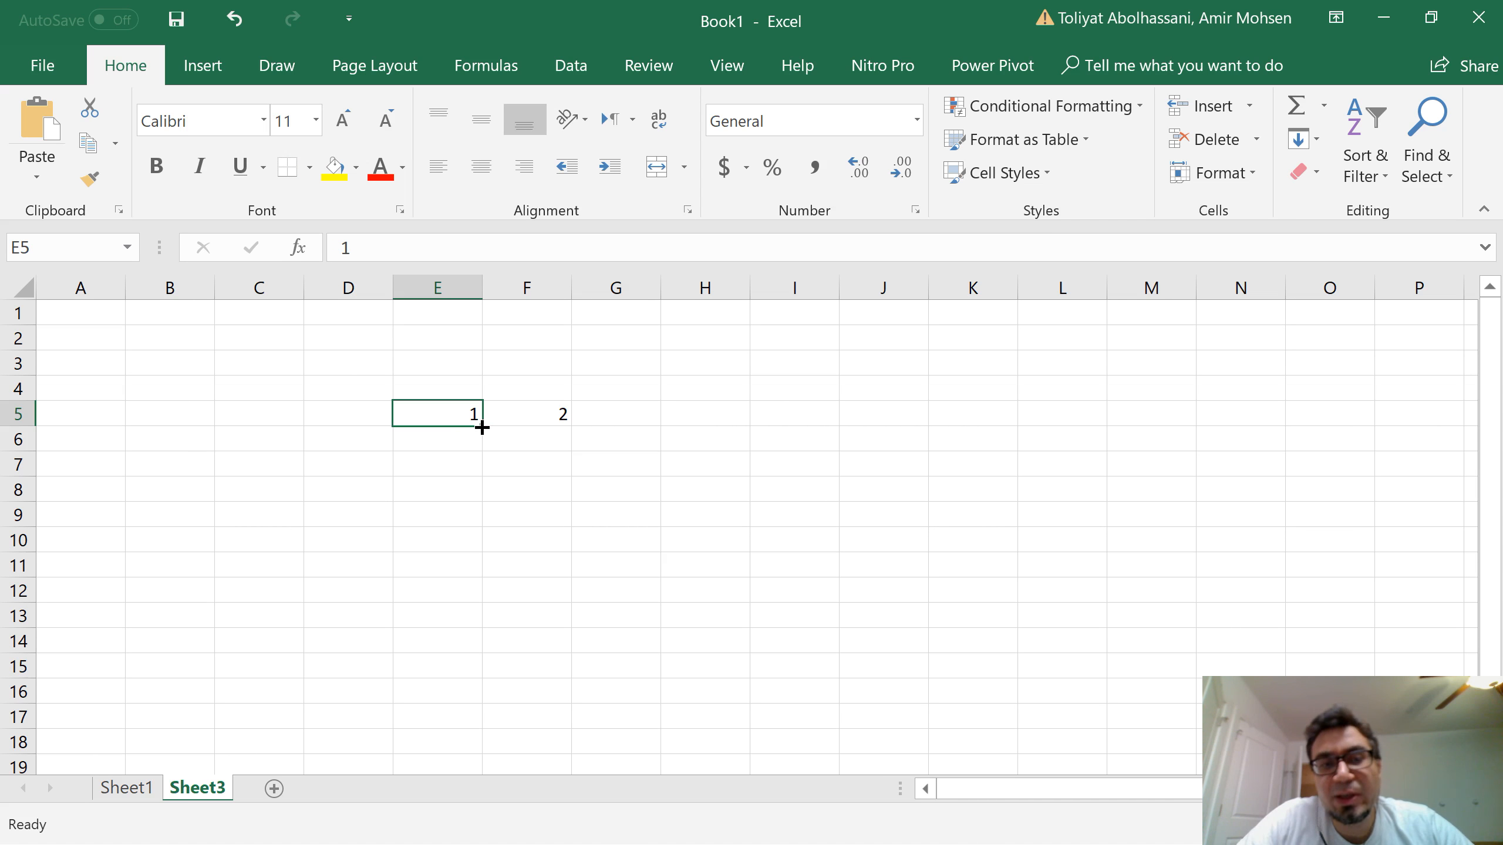
drag(481, 428, 559, 408)
click(502, 415)
click(447, 415)
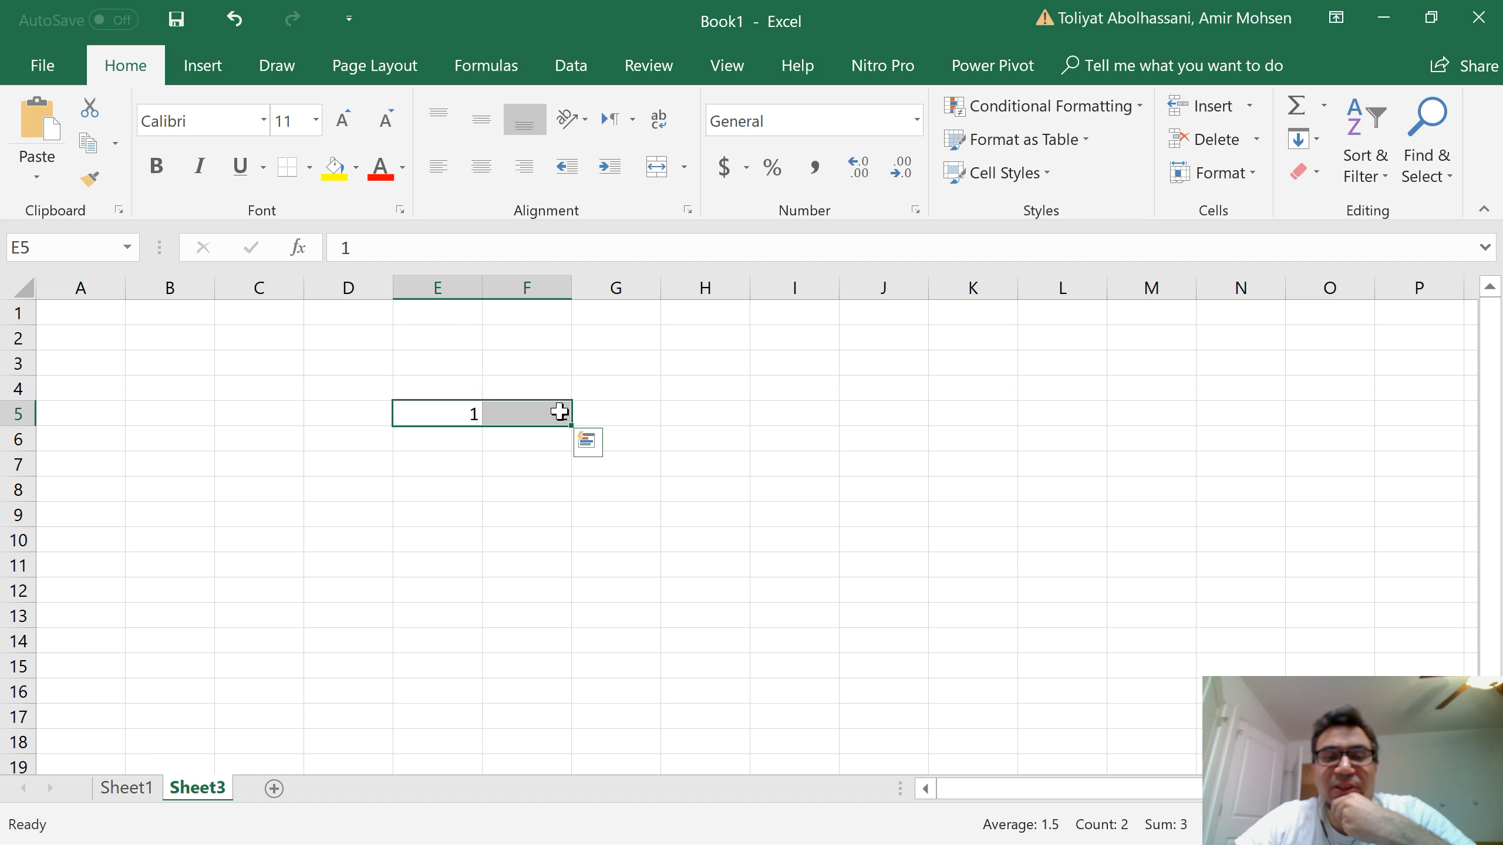
drag(571, 425, 1260, 427)
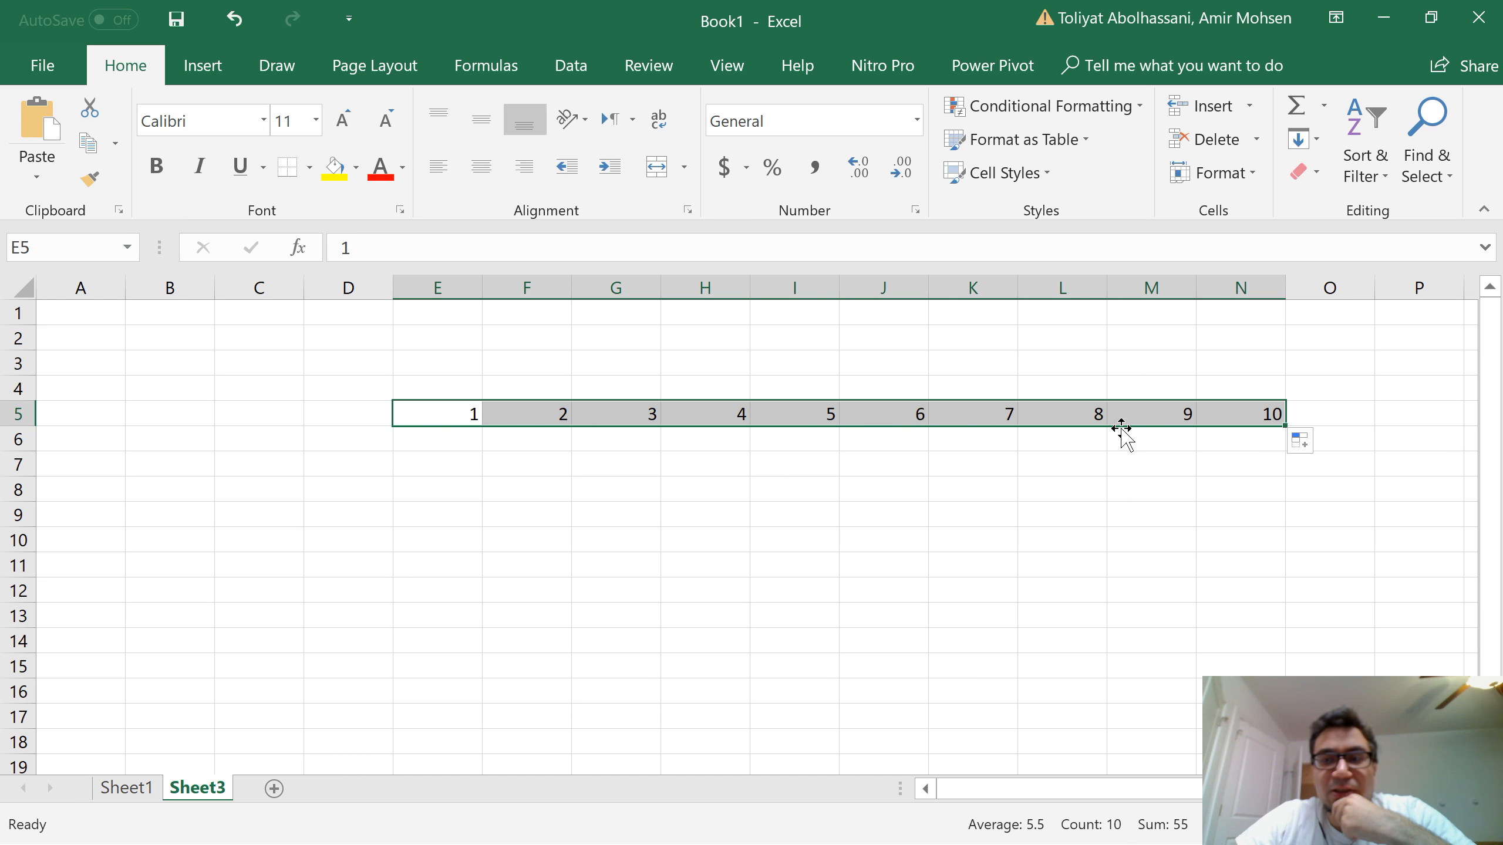
Step: Enter 1 in D6 and 2 in D7, and extend the series down to 10 in D15
click(349, 435)
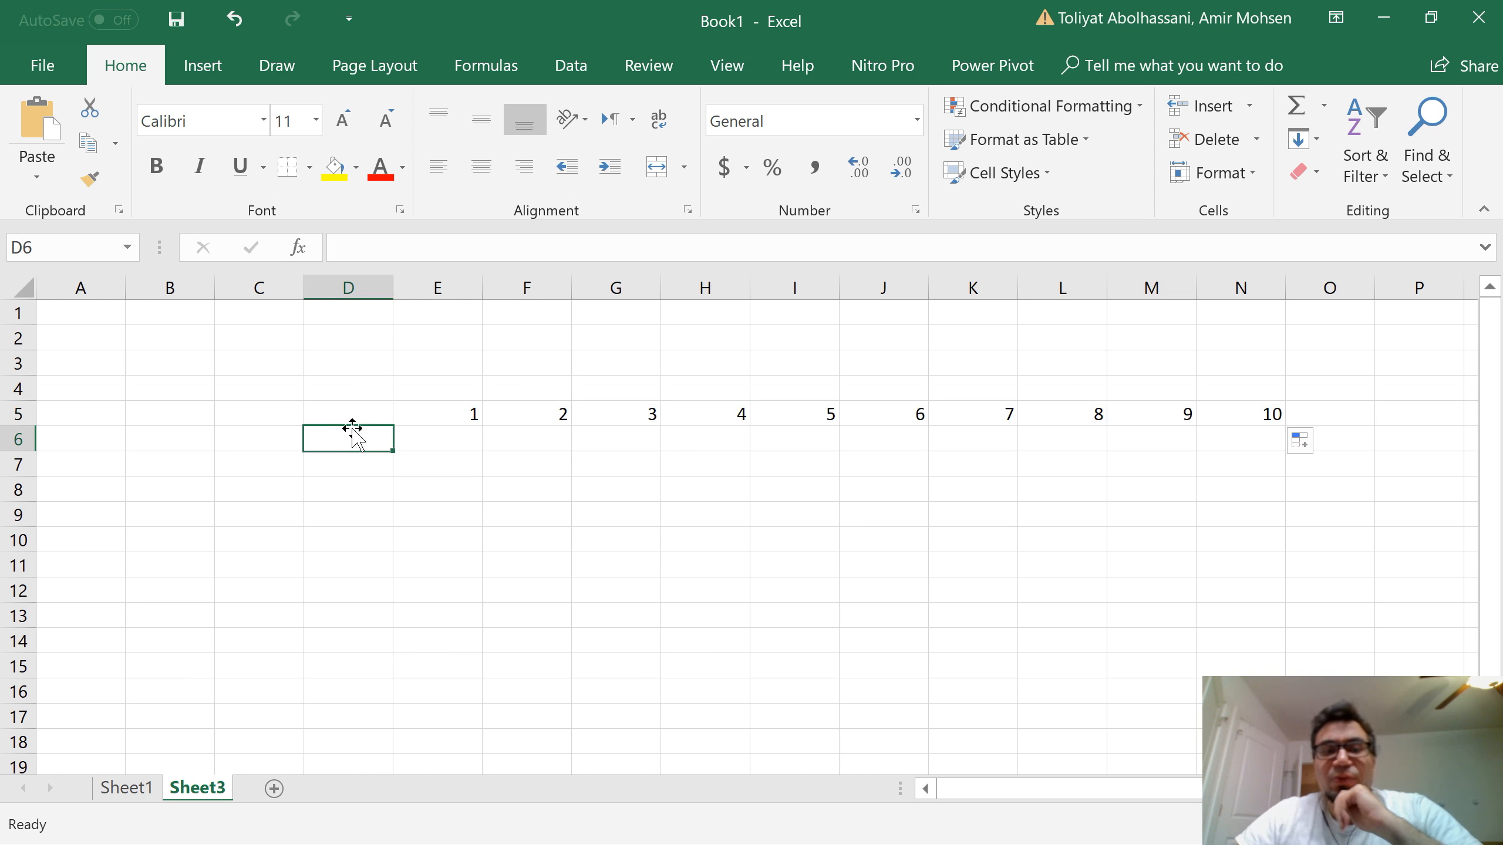
scroll(372, 451, down, 1)
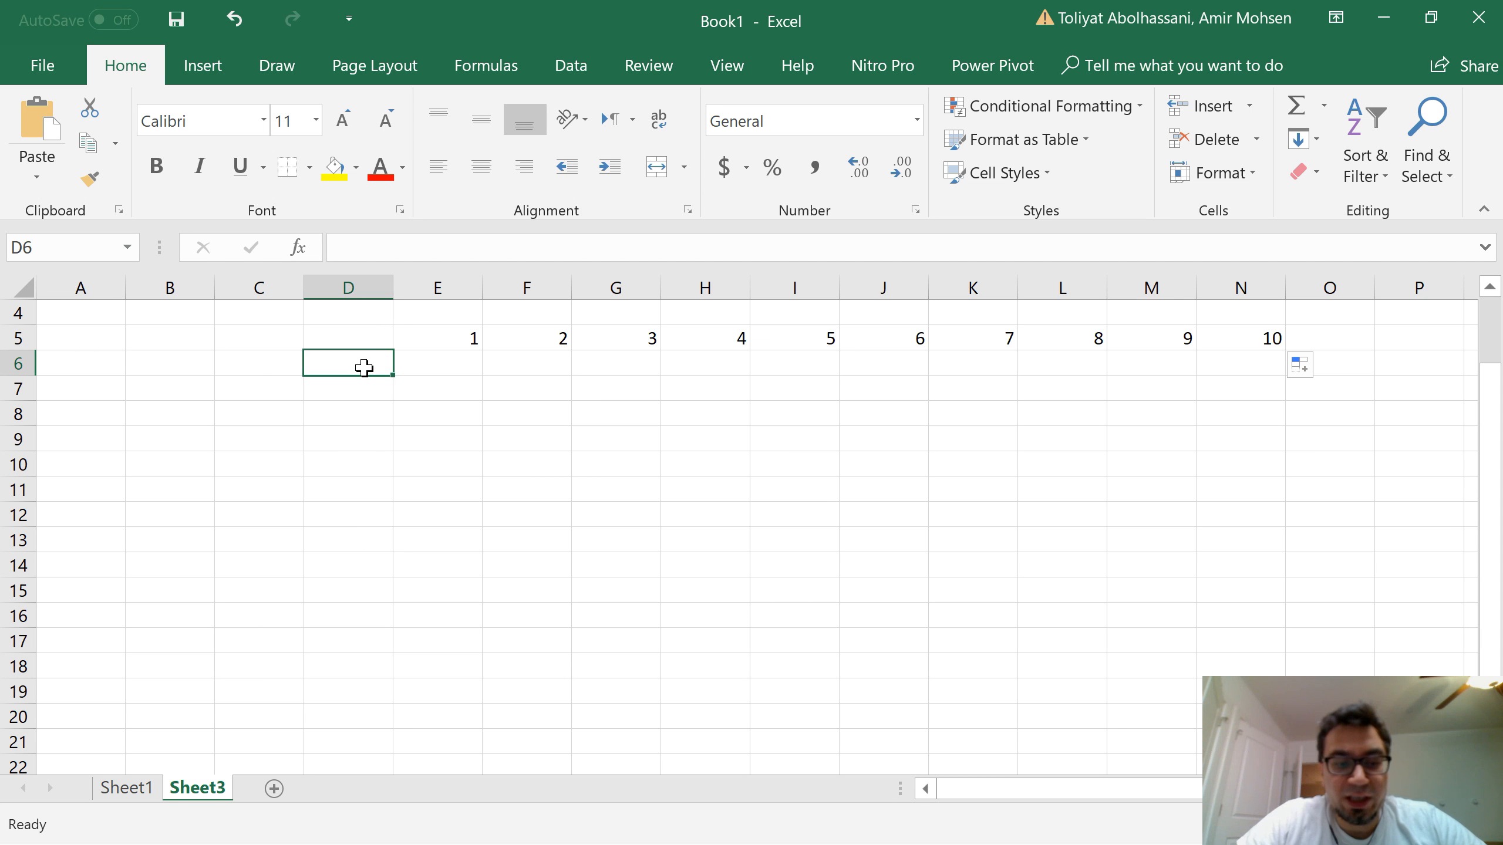
text(1)
key(Return)
text(2)
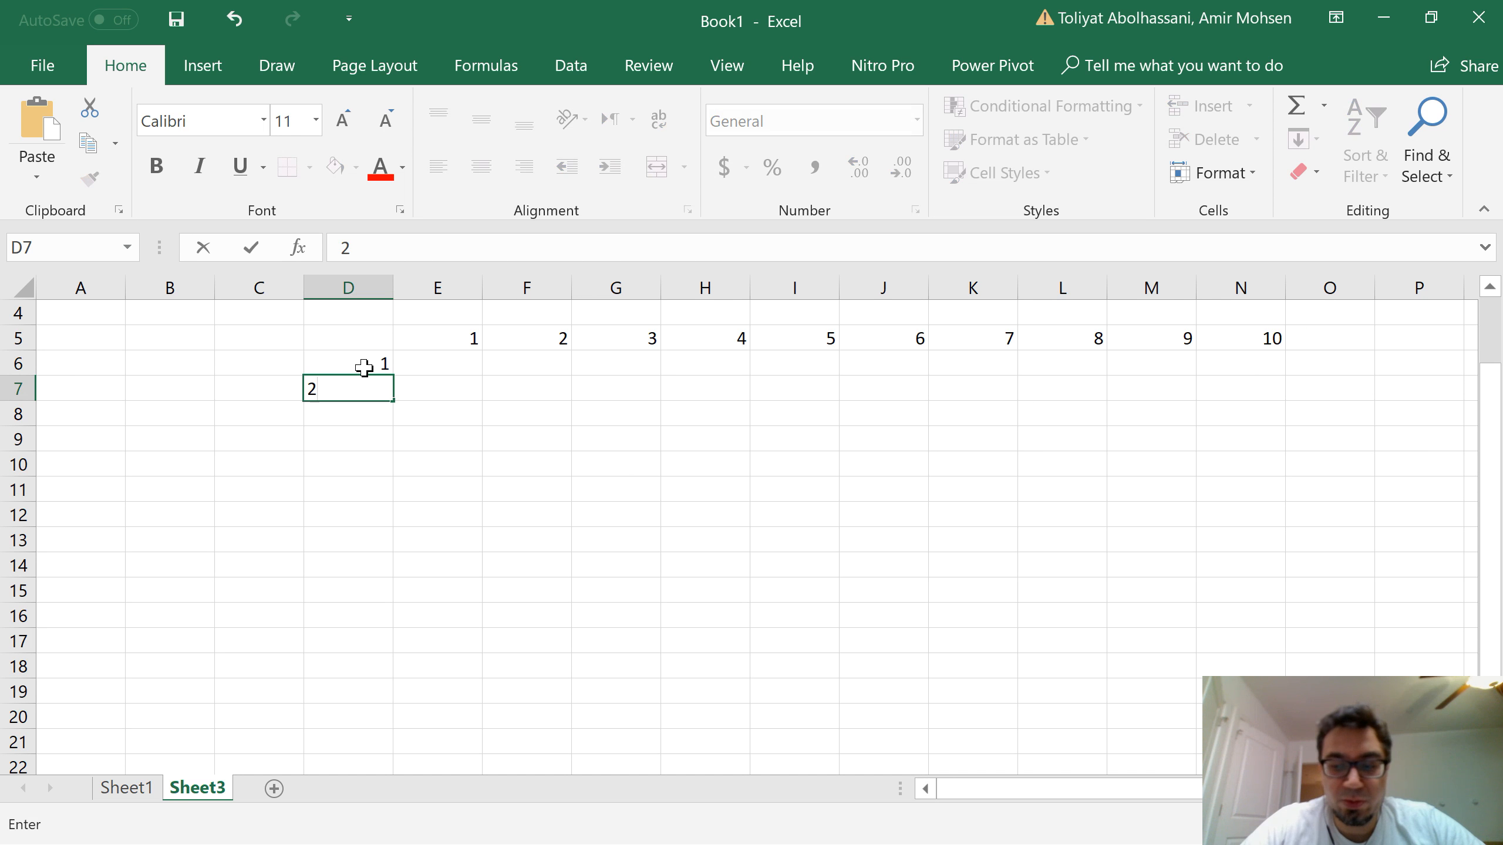
key(Return)
click(364, 367)
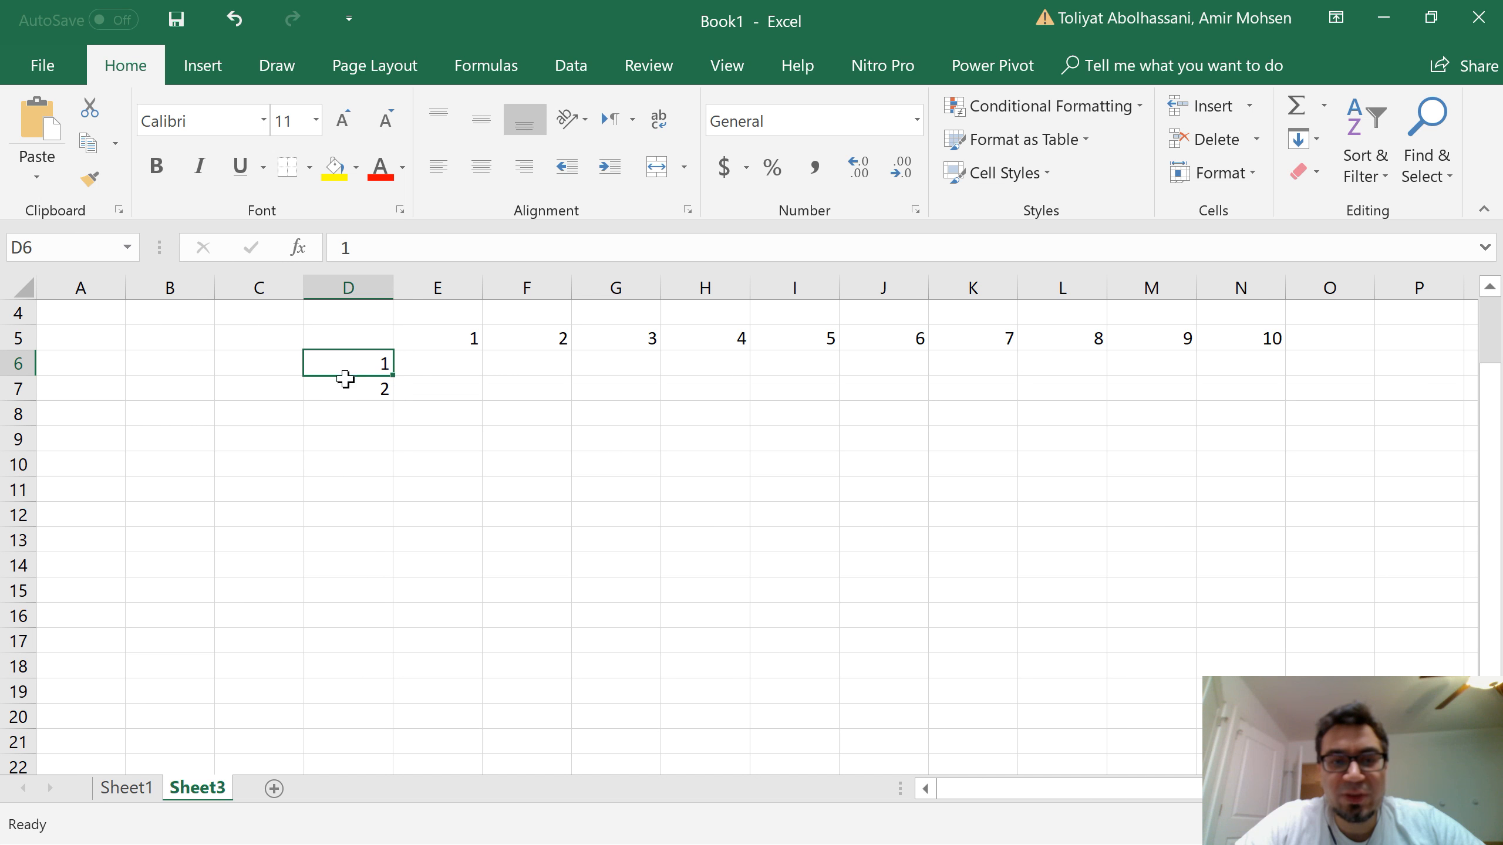
drag(346, 379, 343, 390)
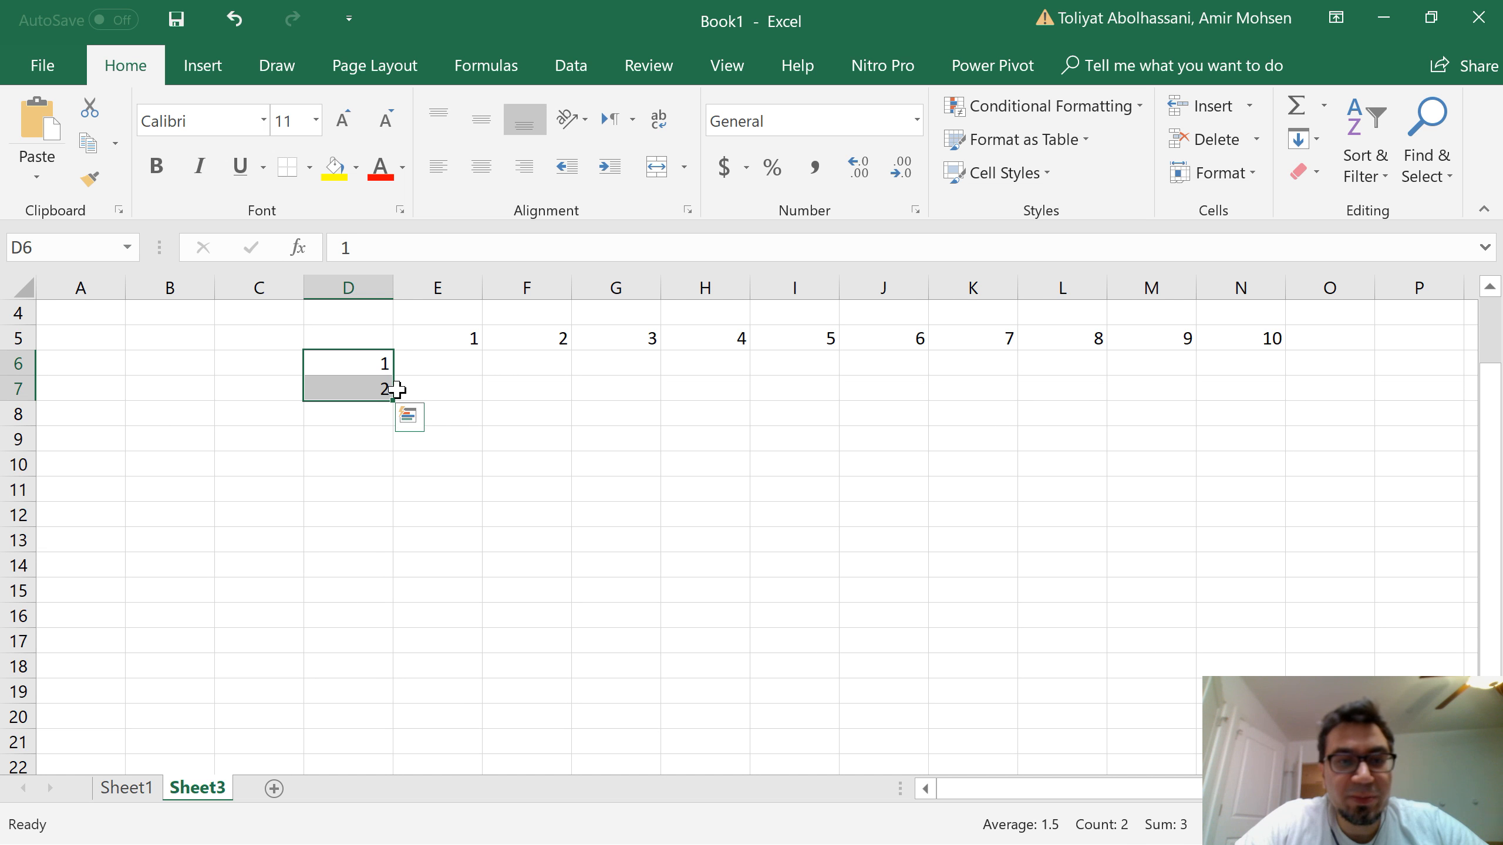
drag(391, 401, 396, 591)
Step: Enter the formula =E5*D6 in E6 and fill it across the whole table to N15
click(453, 359)
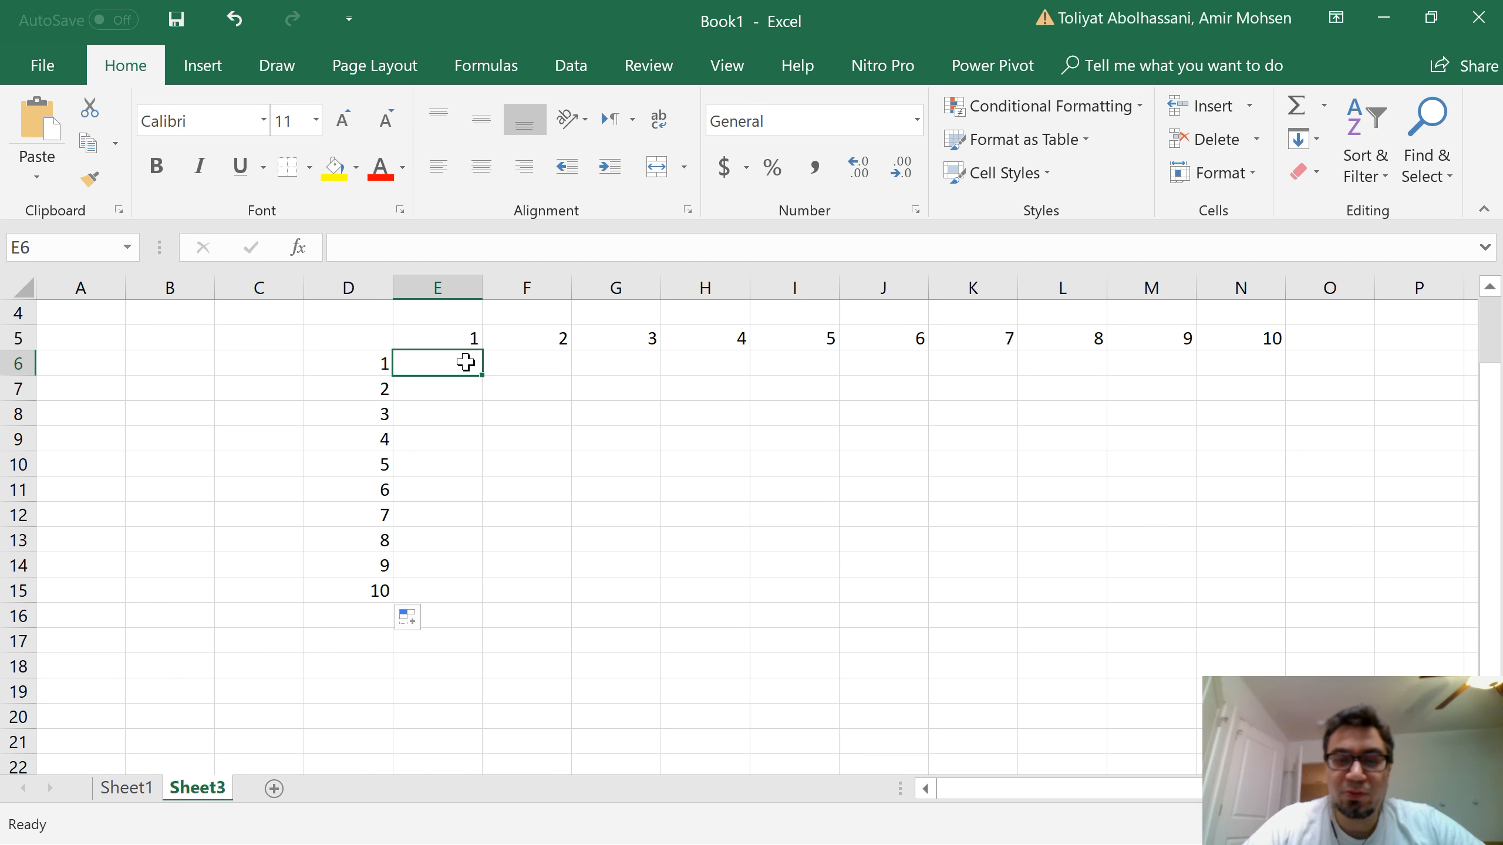
text(=)
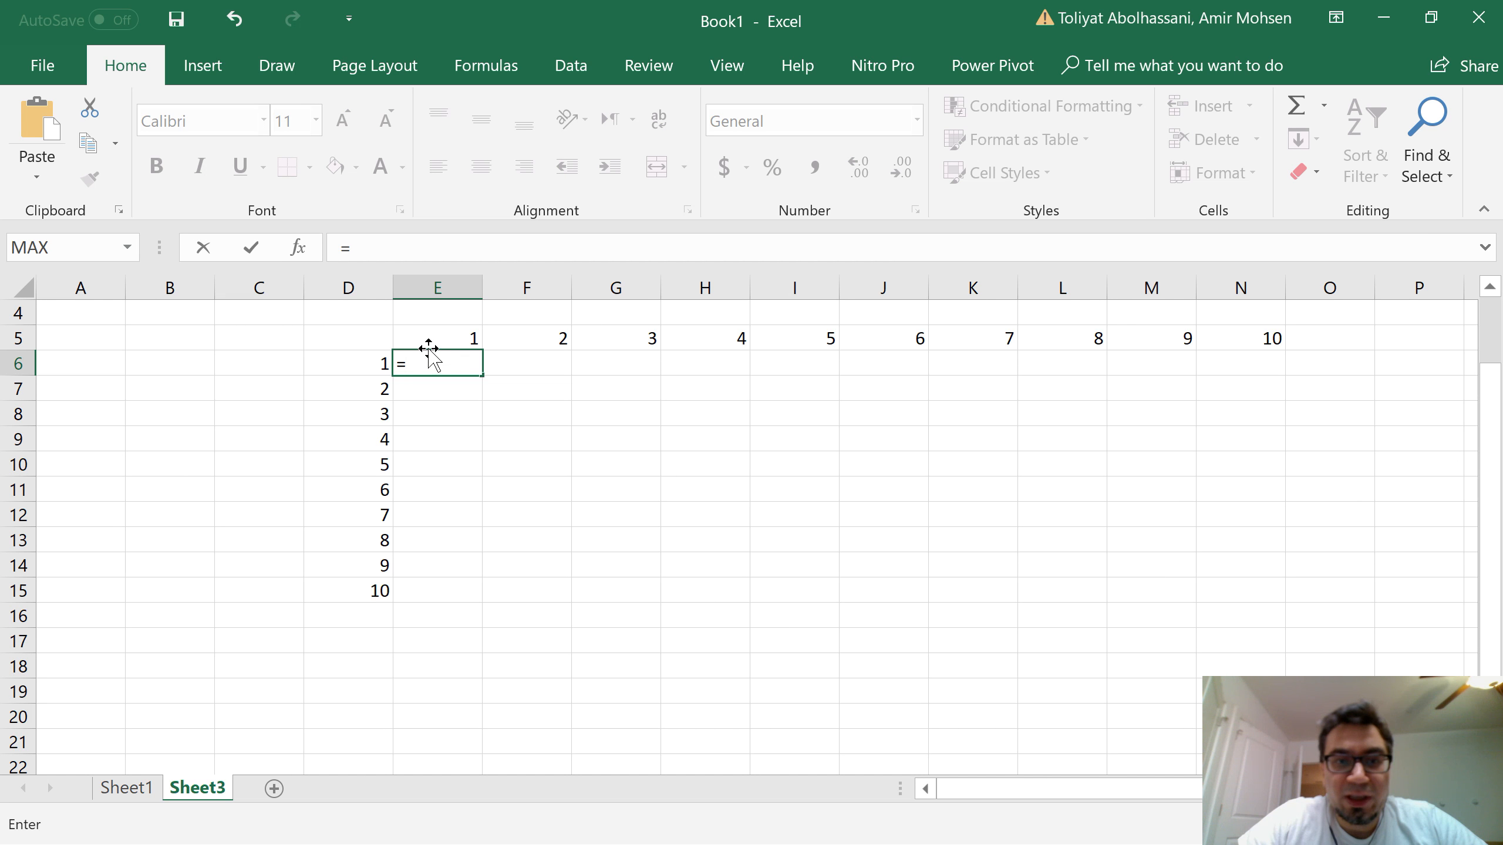
click(438, 336)
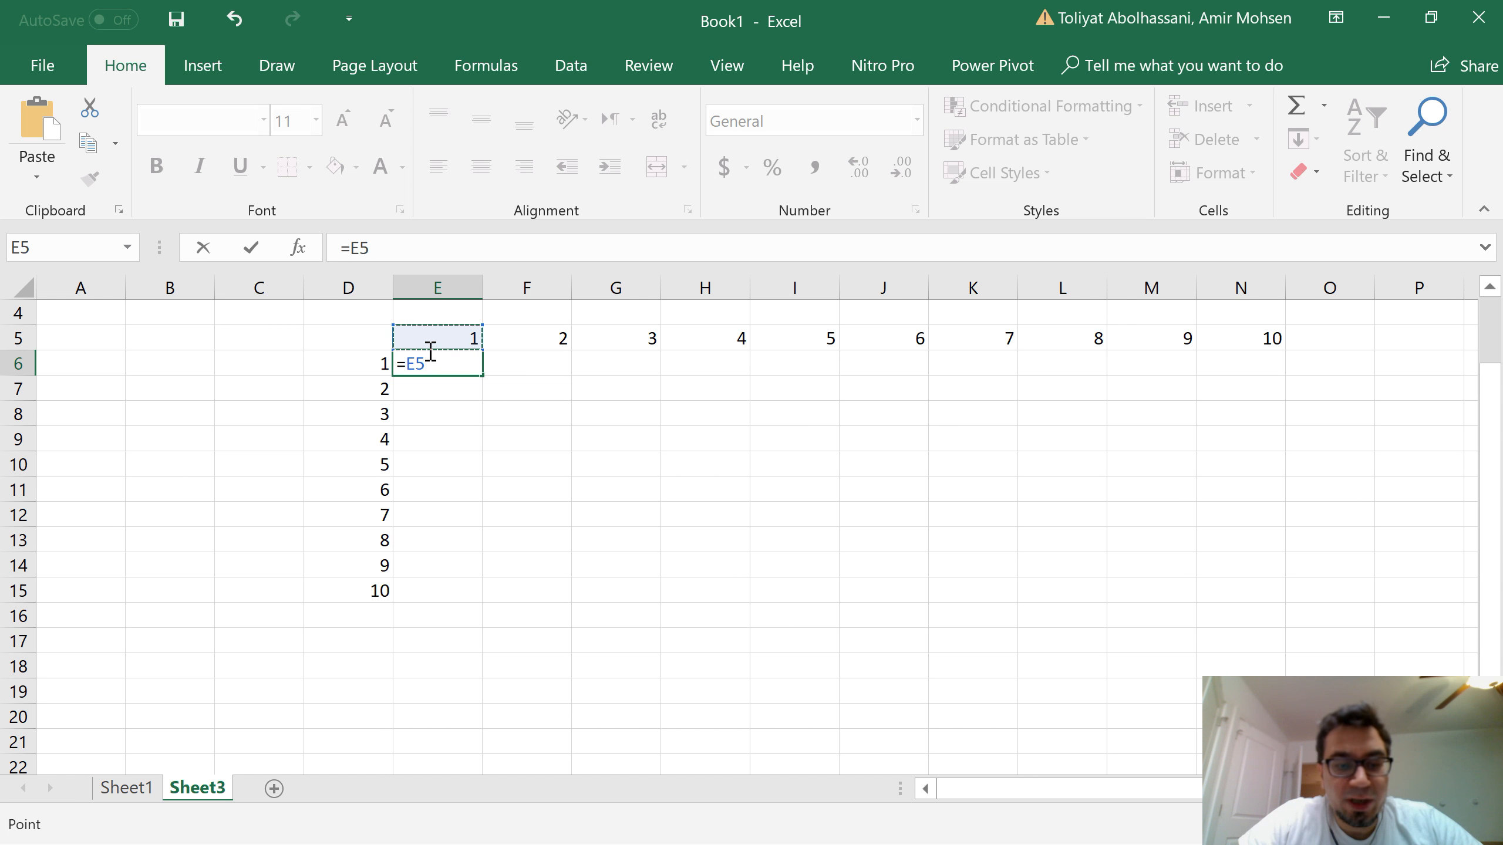
text(*)
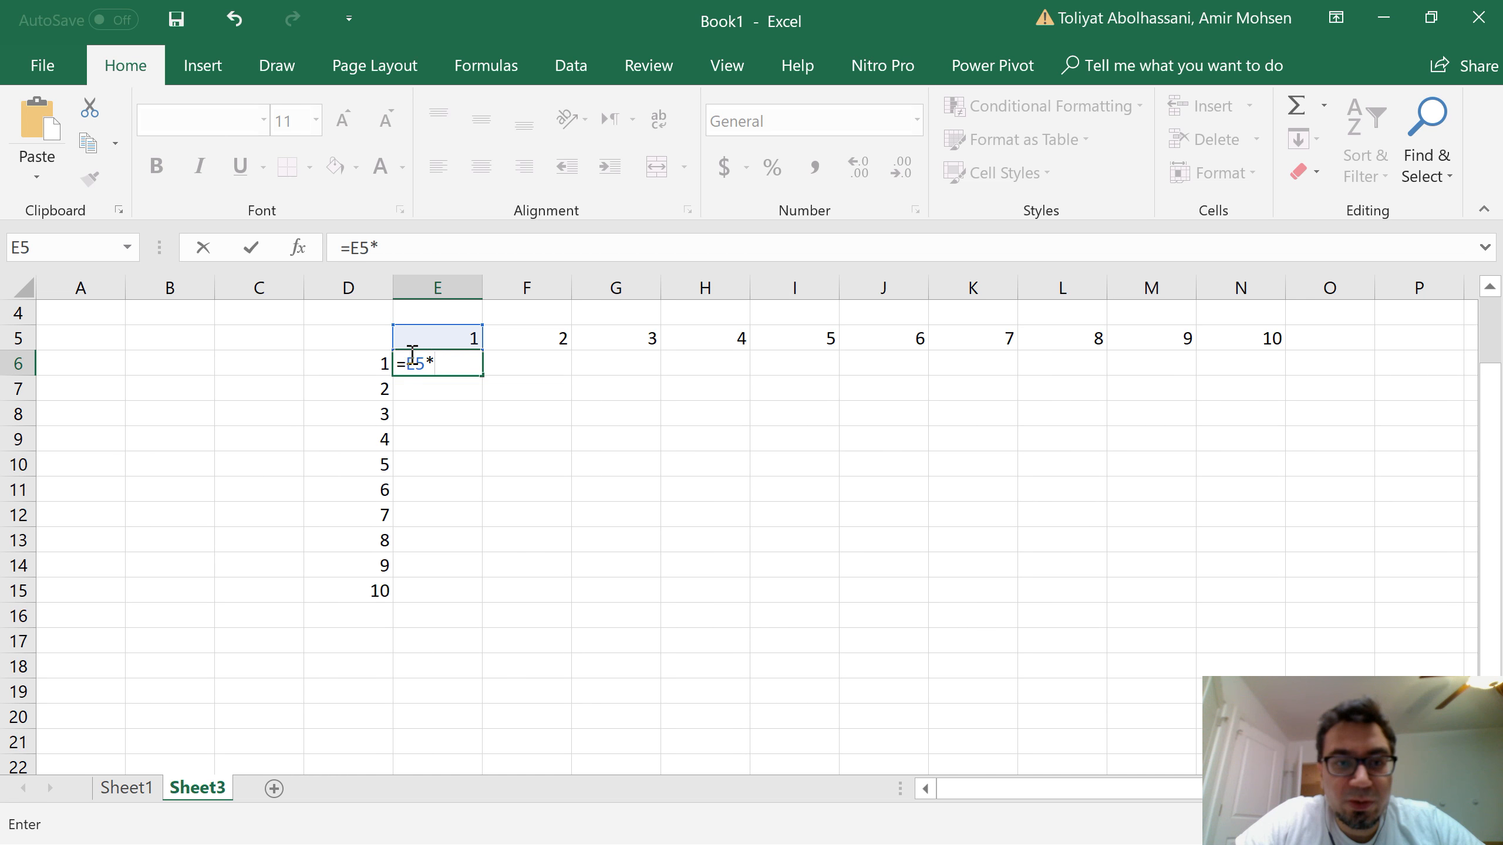
click(374, 363)
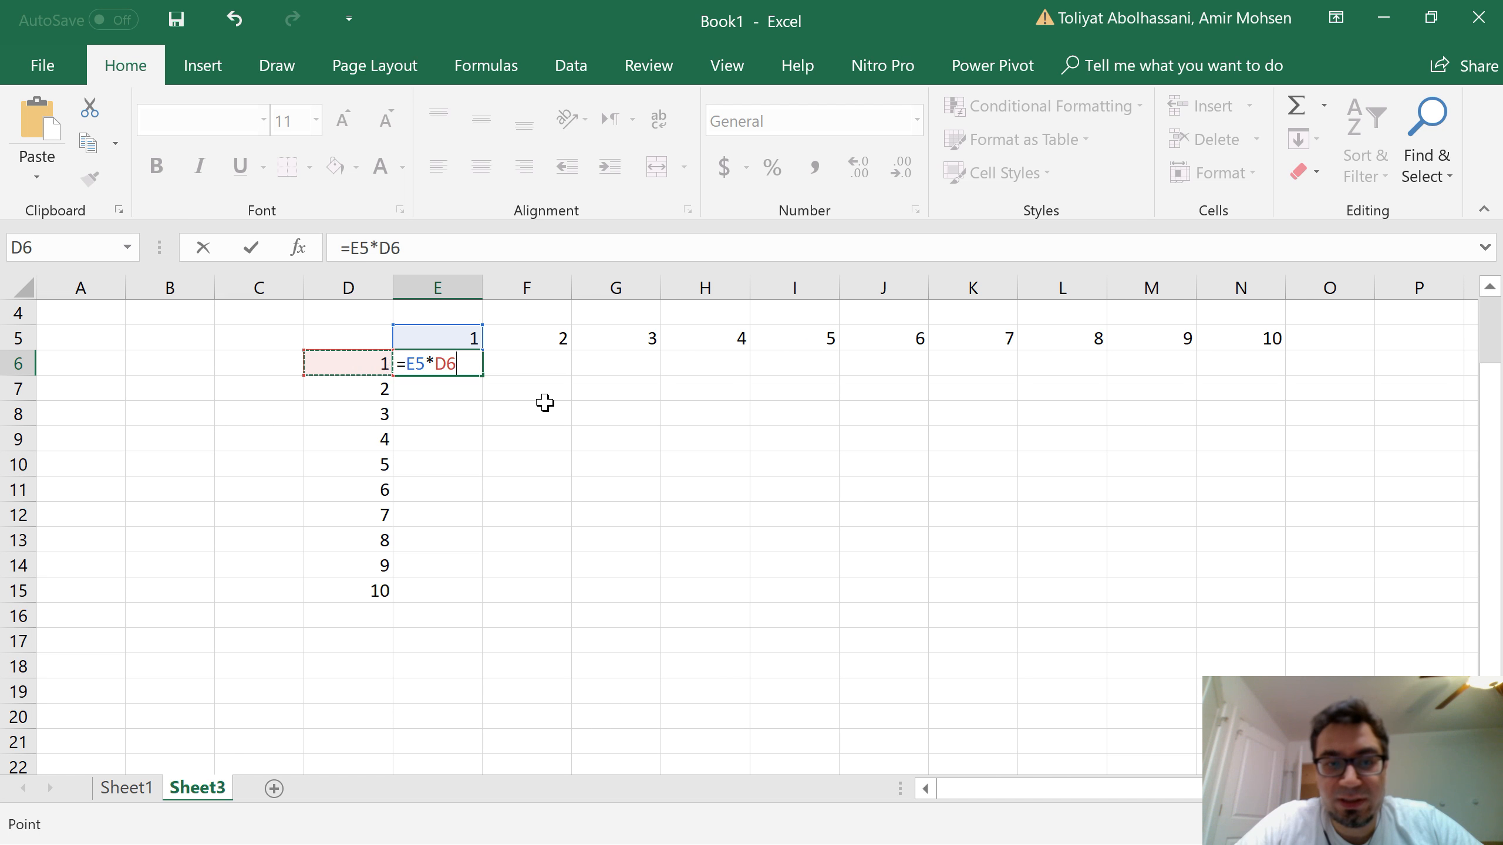
key(Return)
click(470, 362)
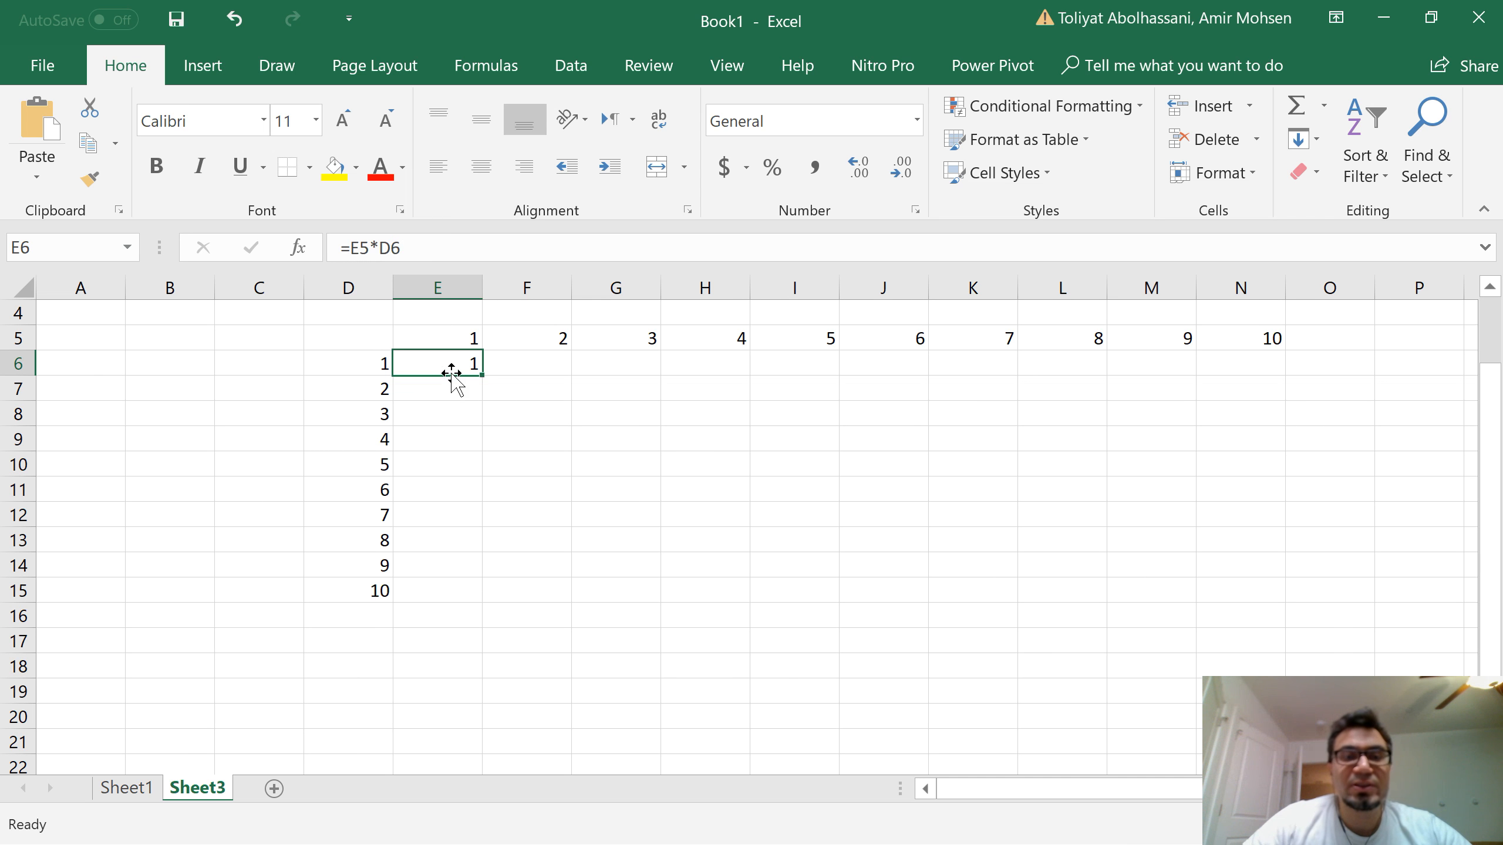
drag(480, 374, 1296, 603)
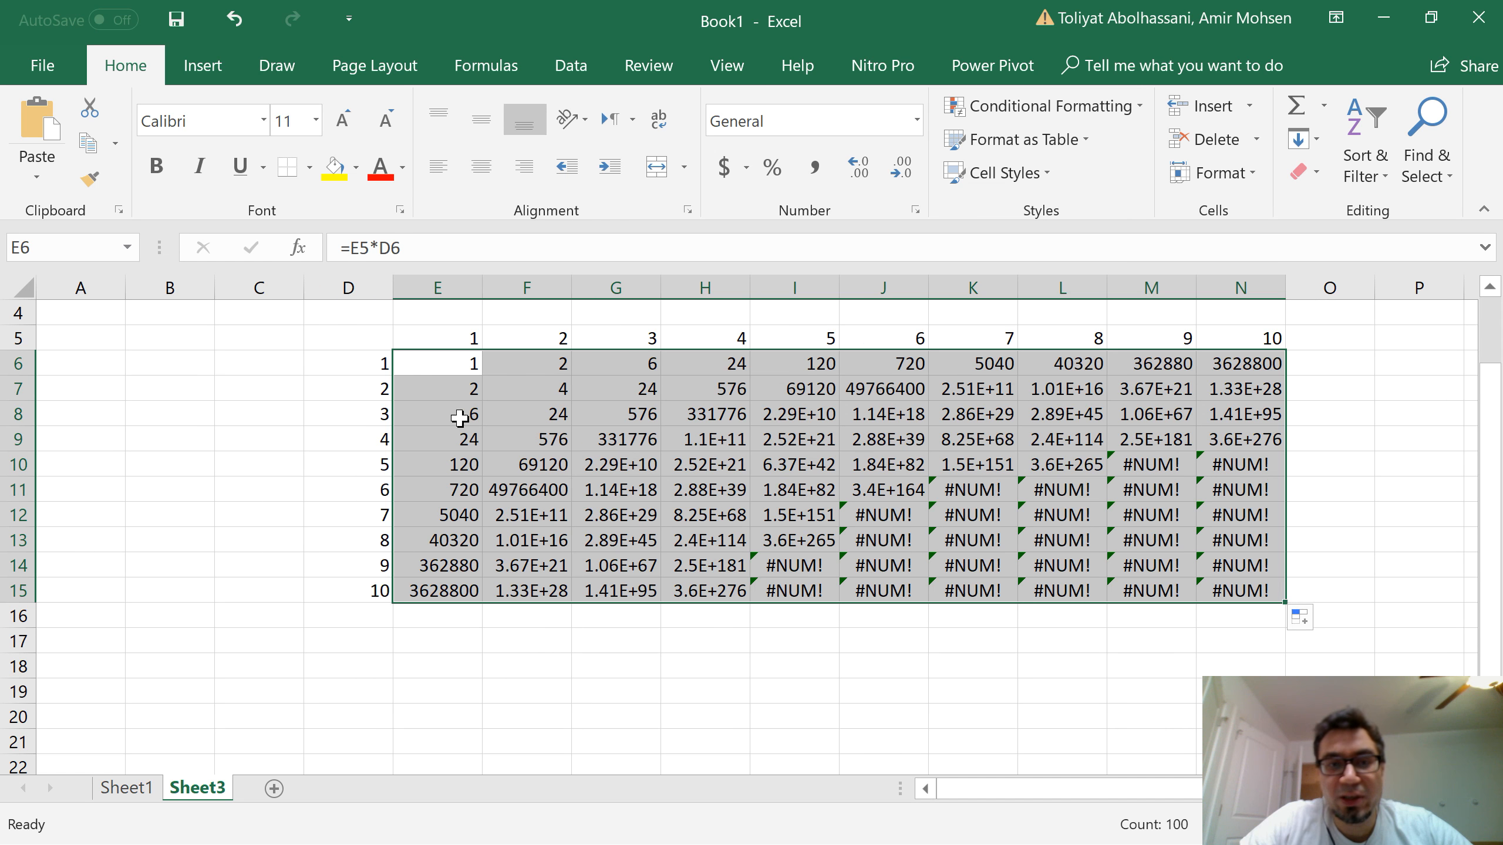
Step: Examine the formula in E6 against the multiplier headers in E5:N5 and D6:D15
click(434, 354)
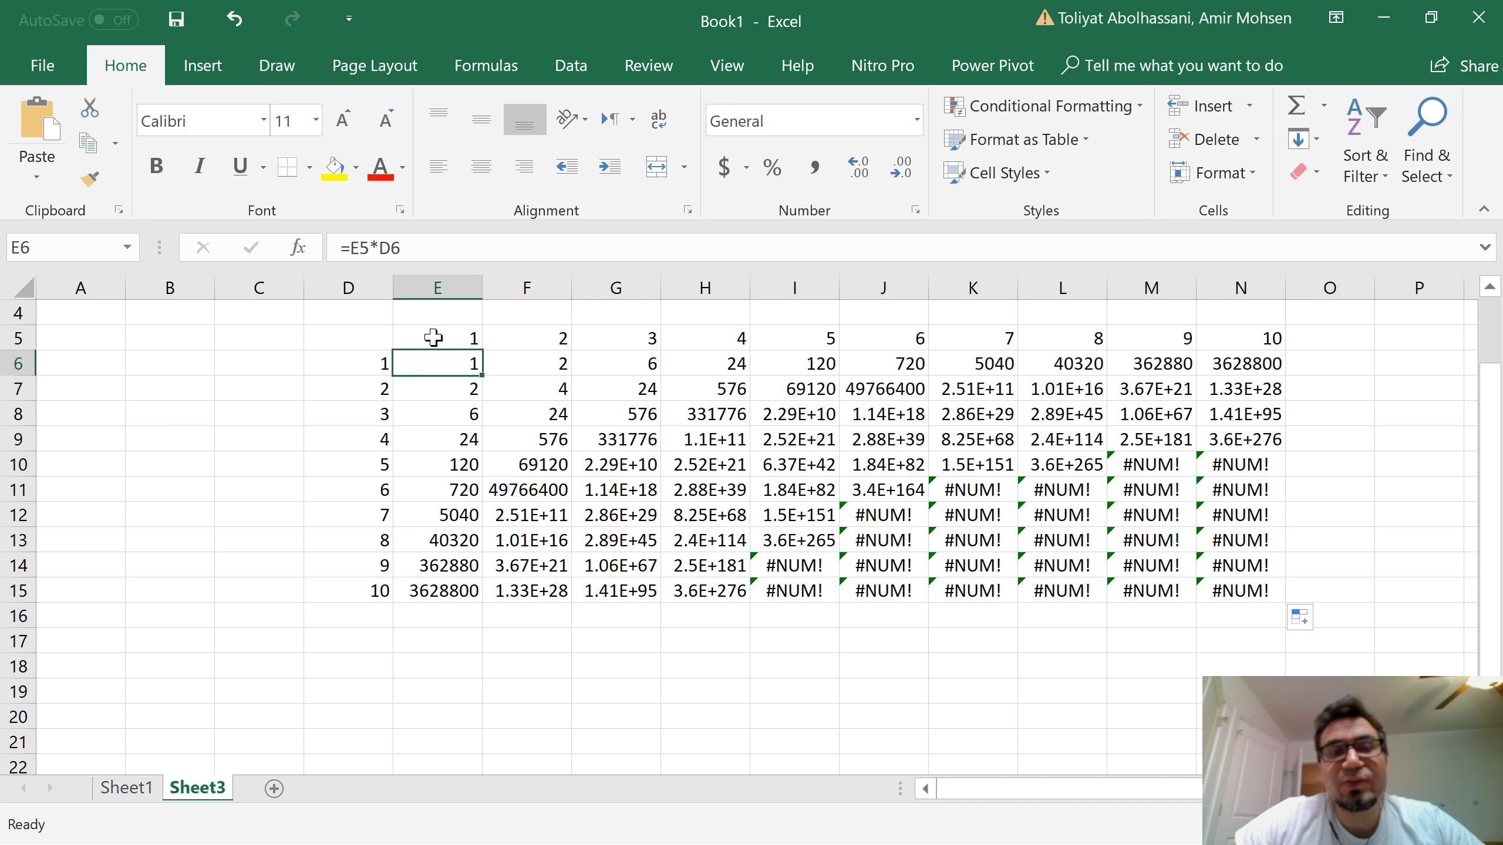
drag(434, 338, 1232, 339)
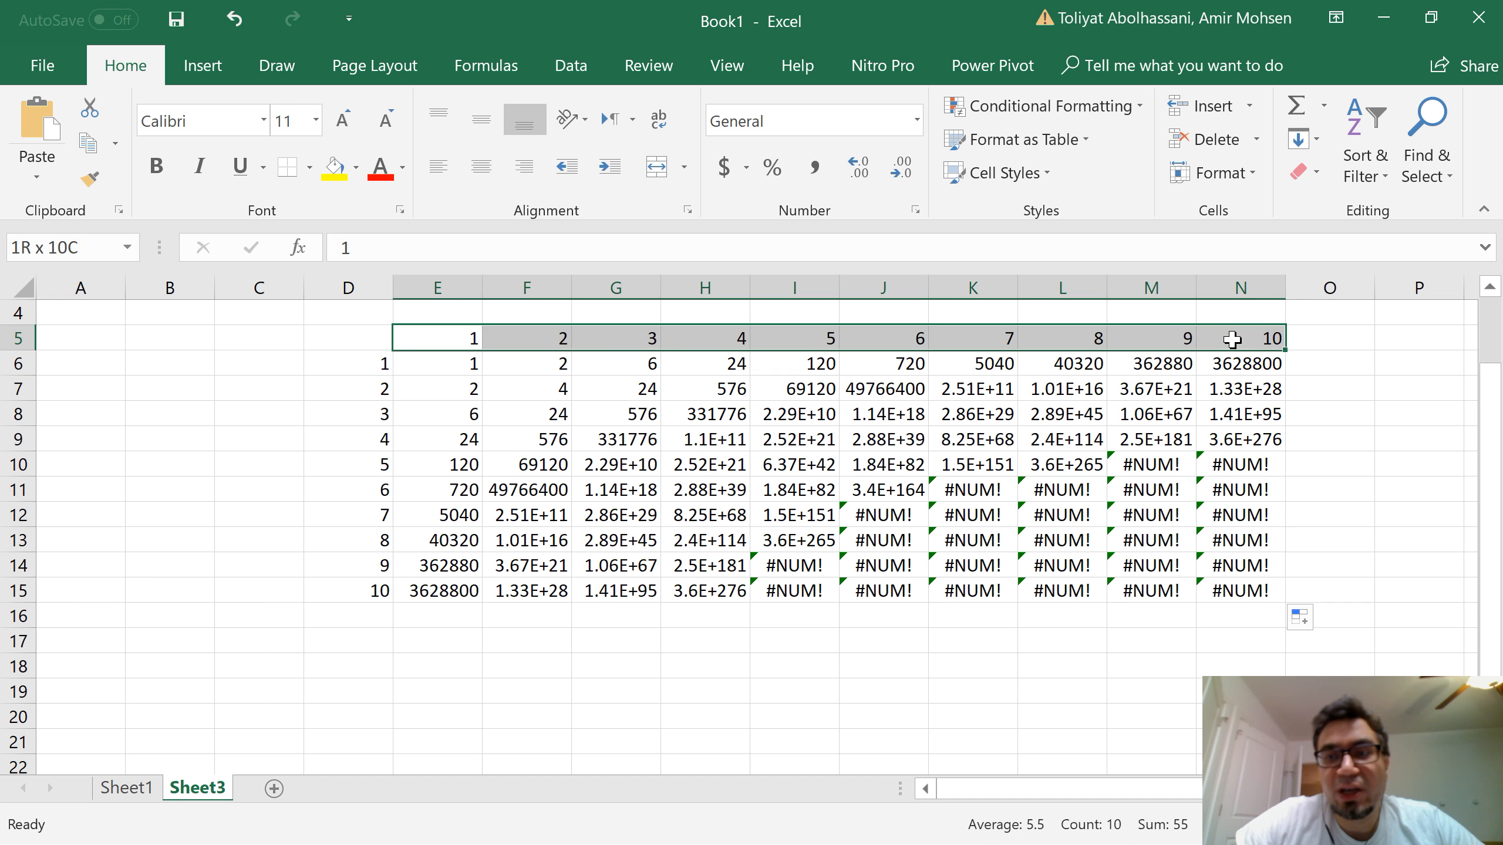
drag(351, 365, 353, 587)
click(427, 371)
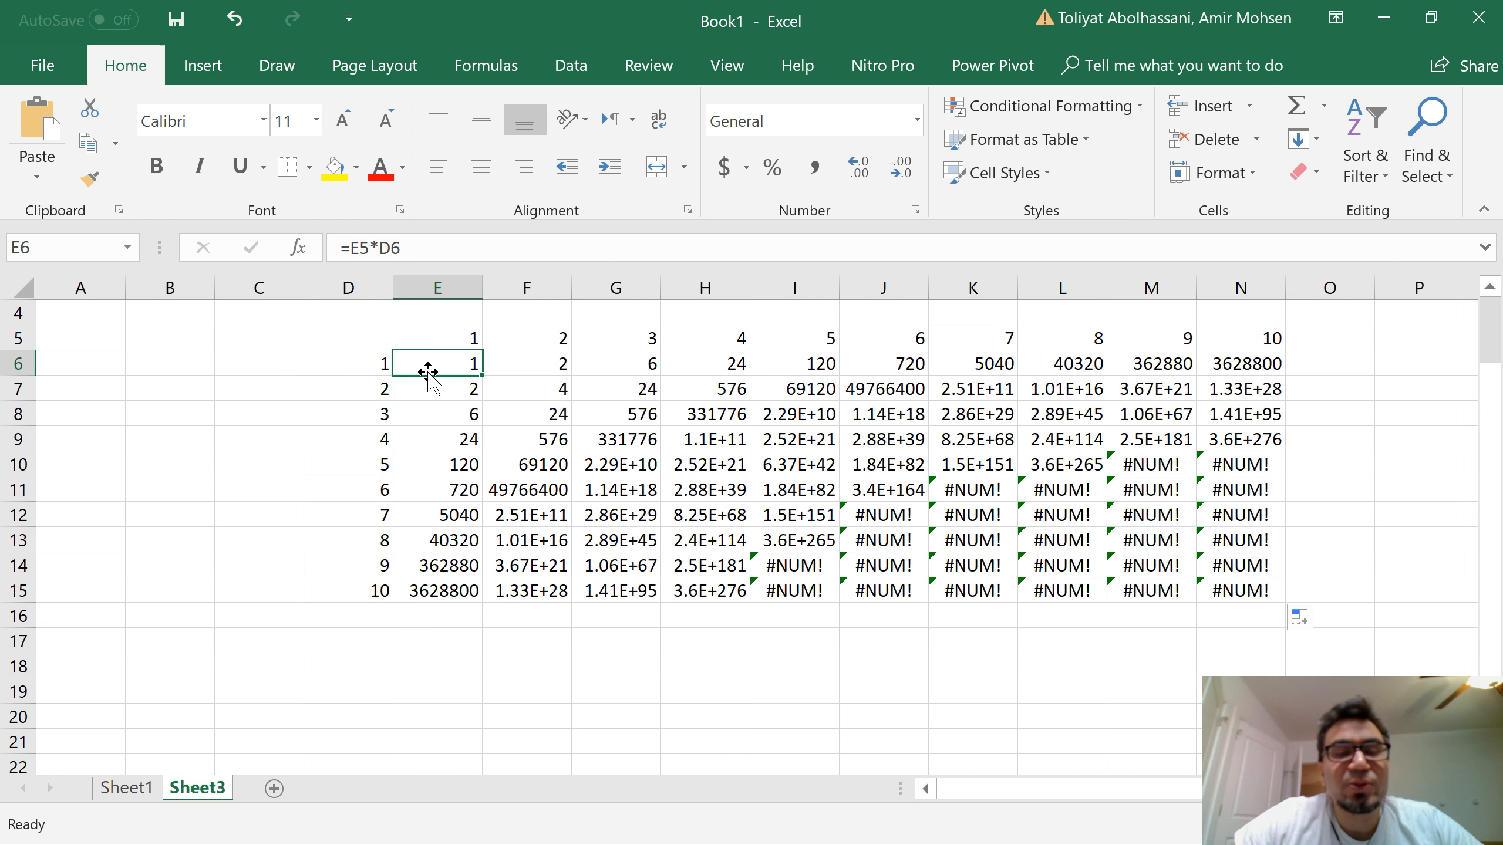
click(422, 339)
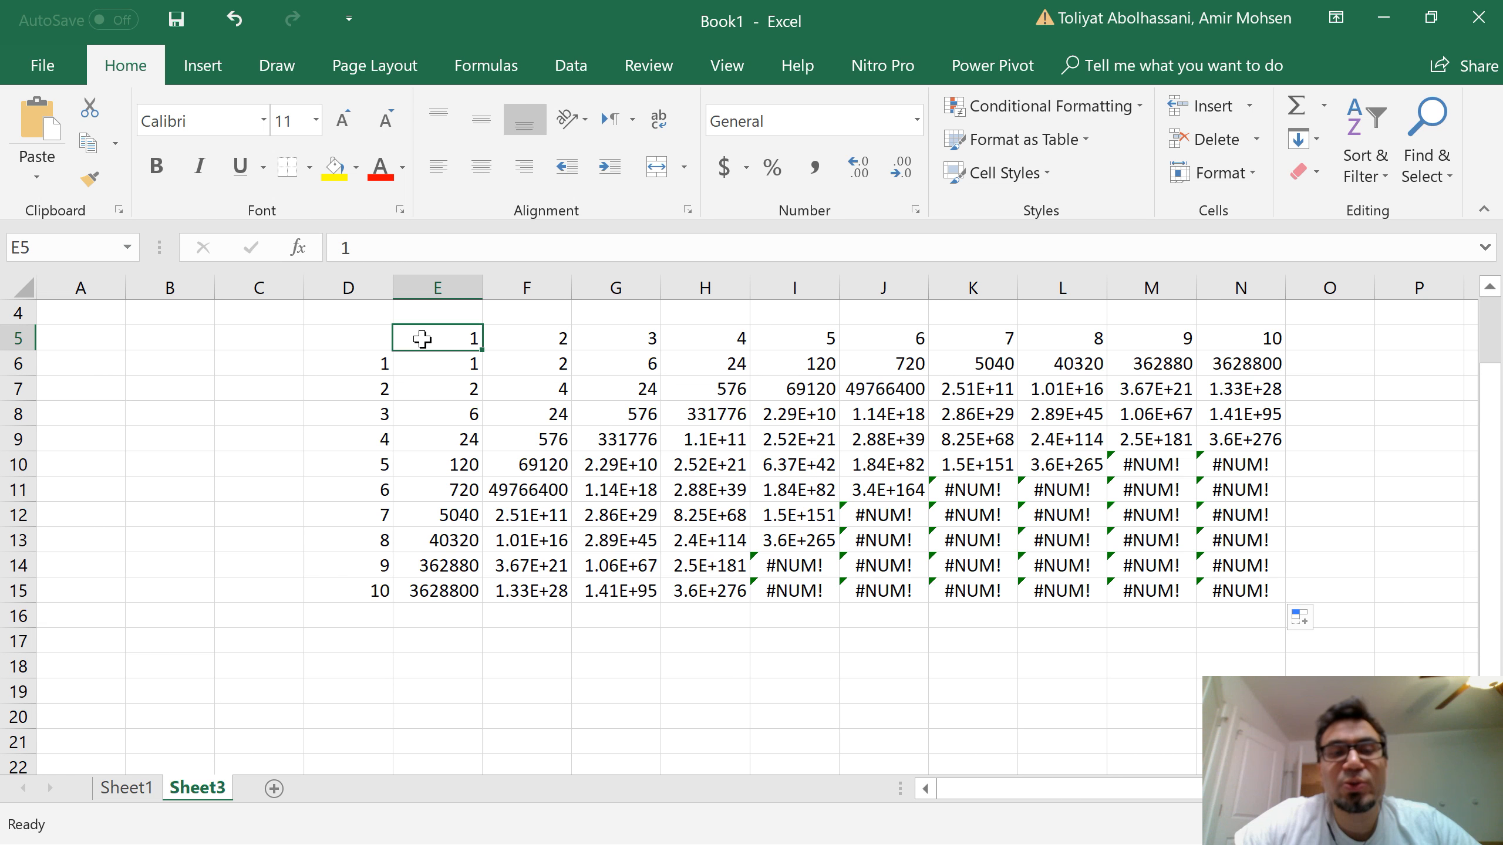
drag(443, 339, 1273, 327)
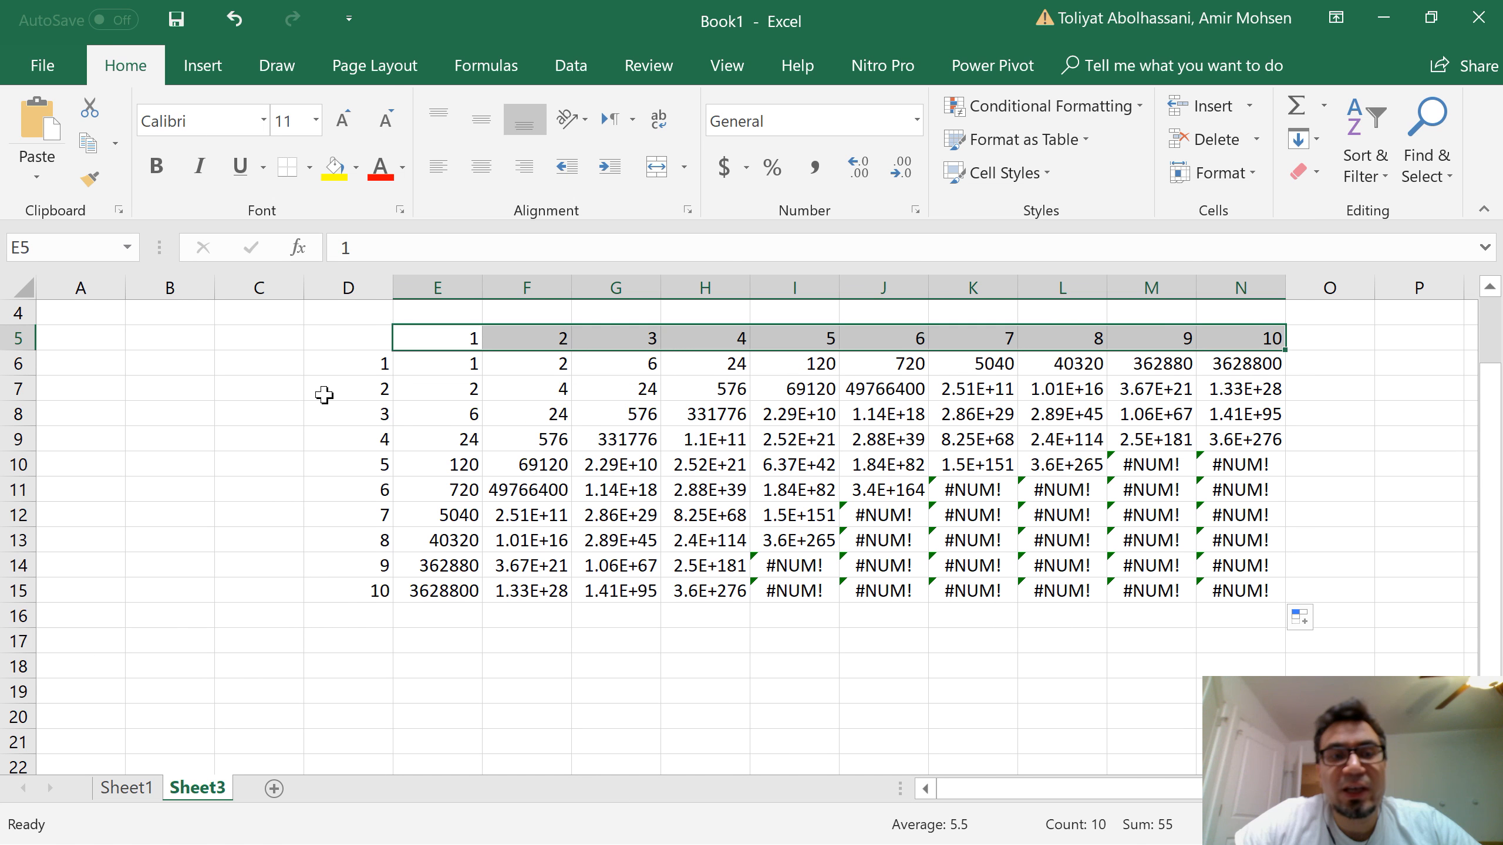
drag(331, 367, 356, 577)
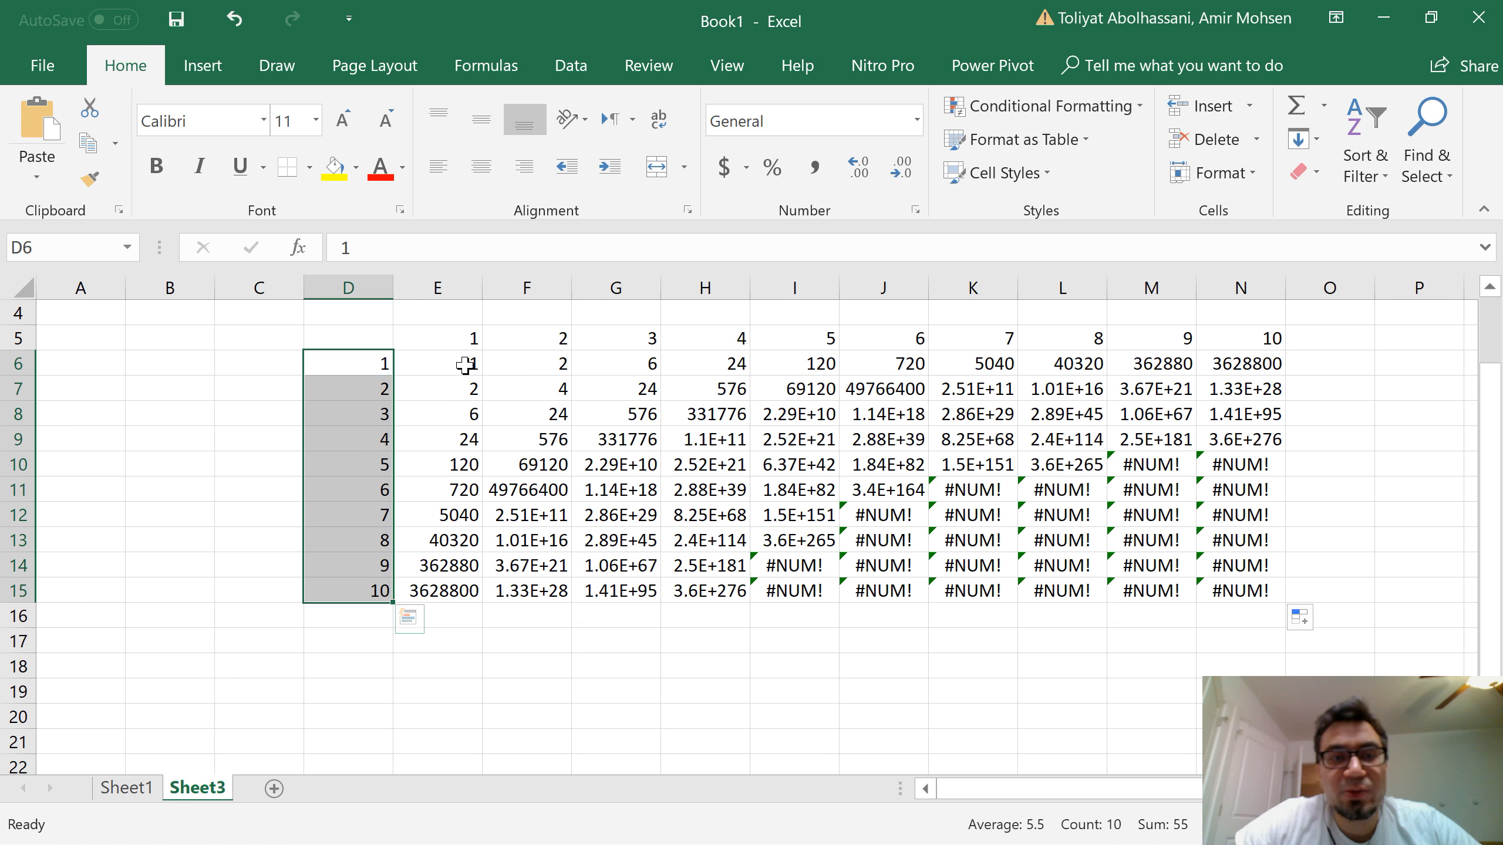
Step: Change the formula in E6 to the mixed references =E$5*$D6 and fill it across the whole table to N15
click(440, 369)
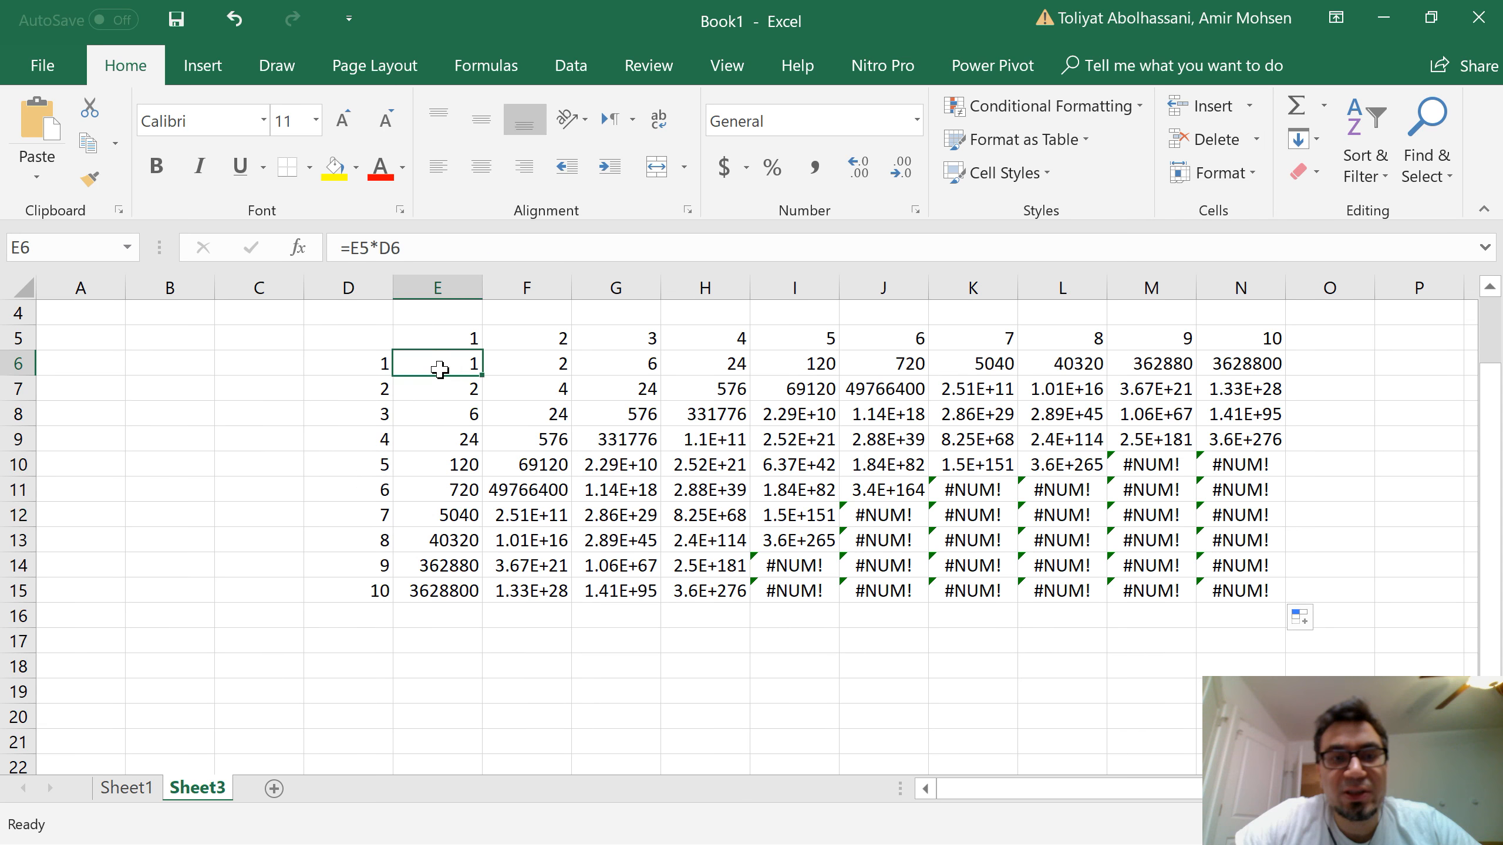
click(363, 249)
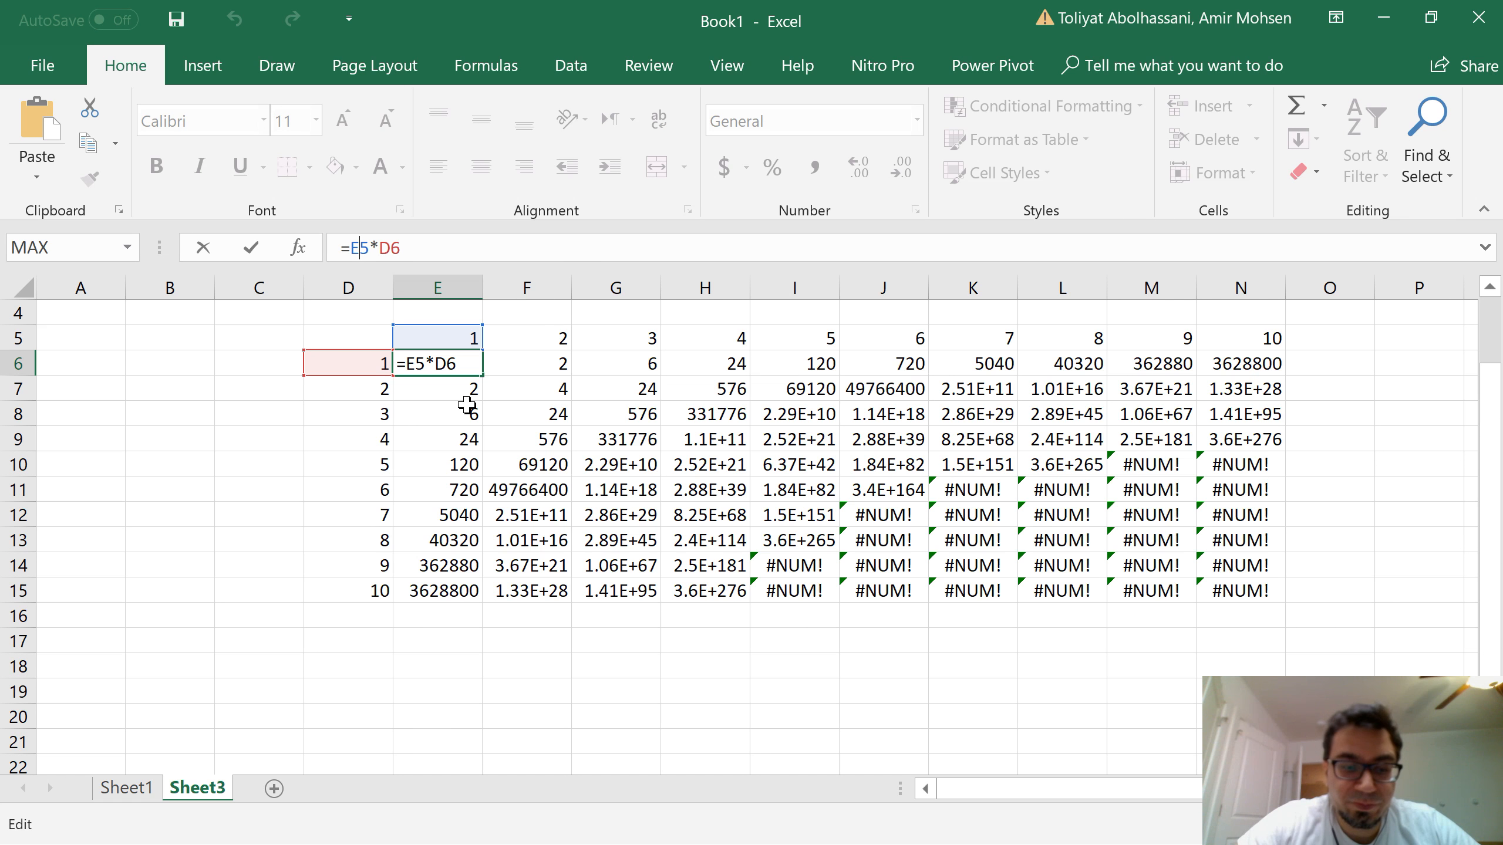
text($5*)
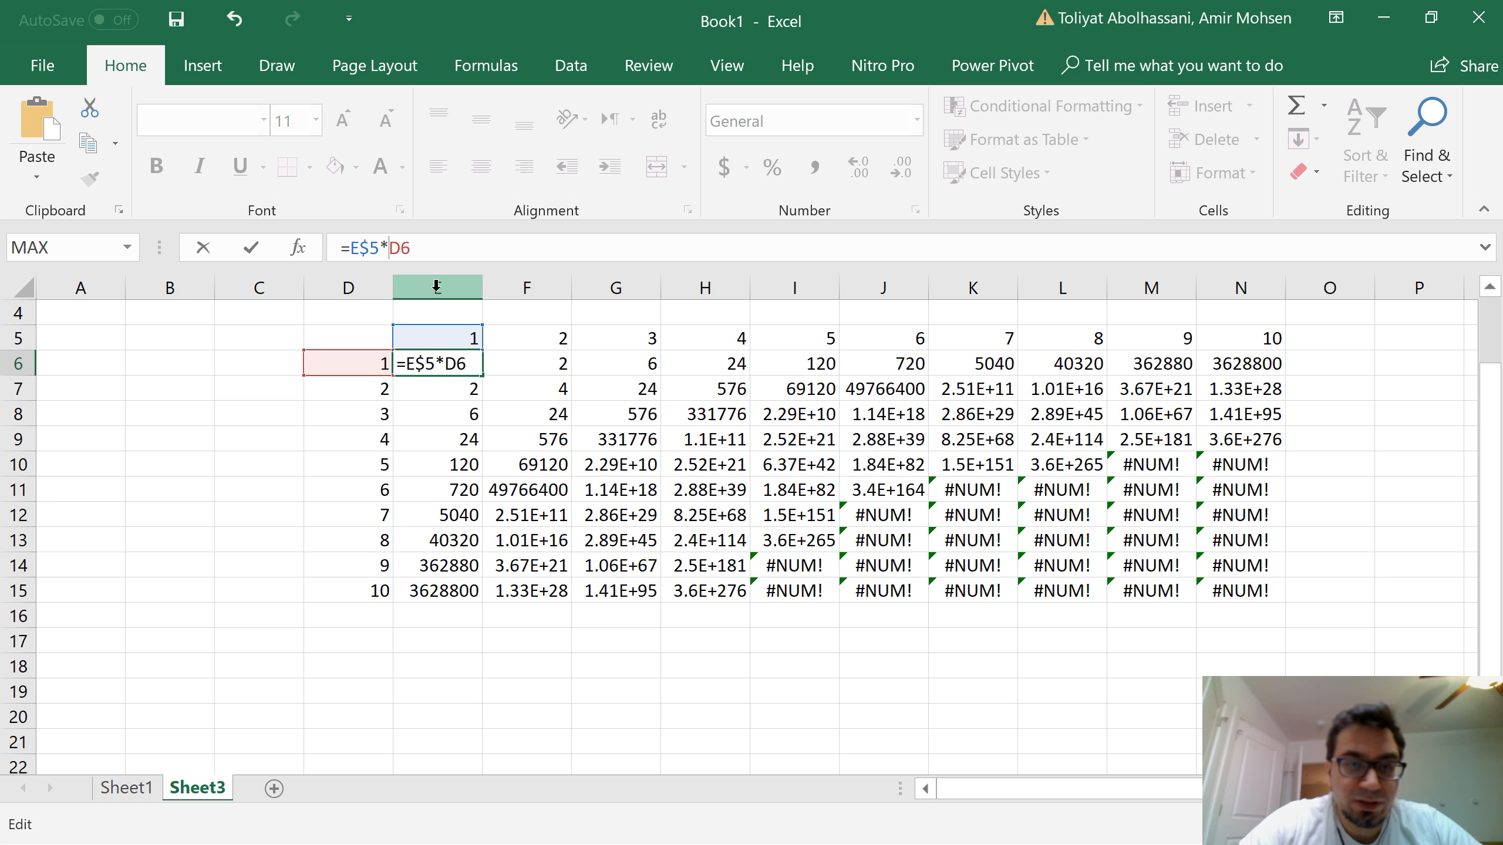
text($)
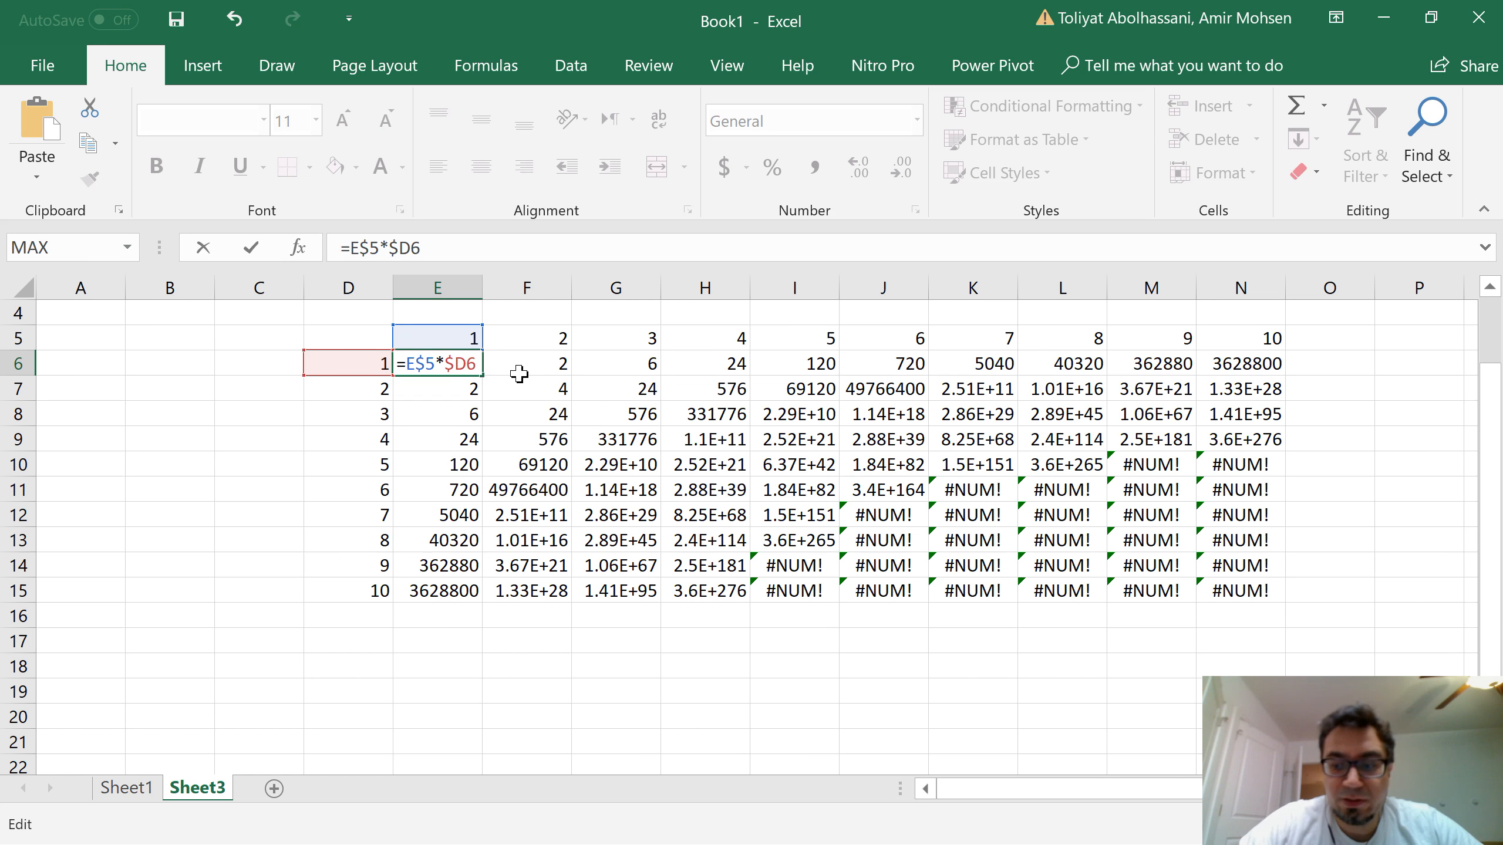
key(Return)
click(469, 369)
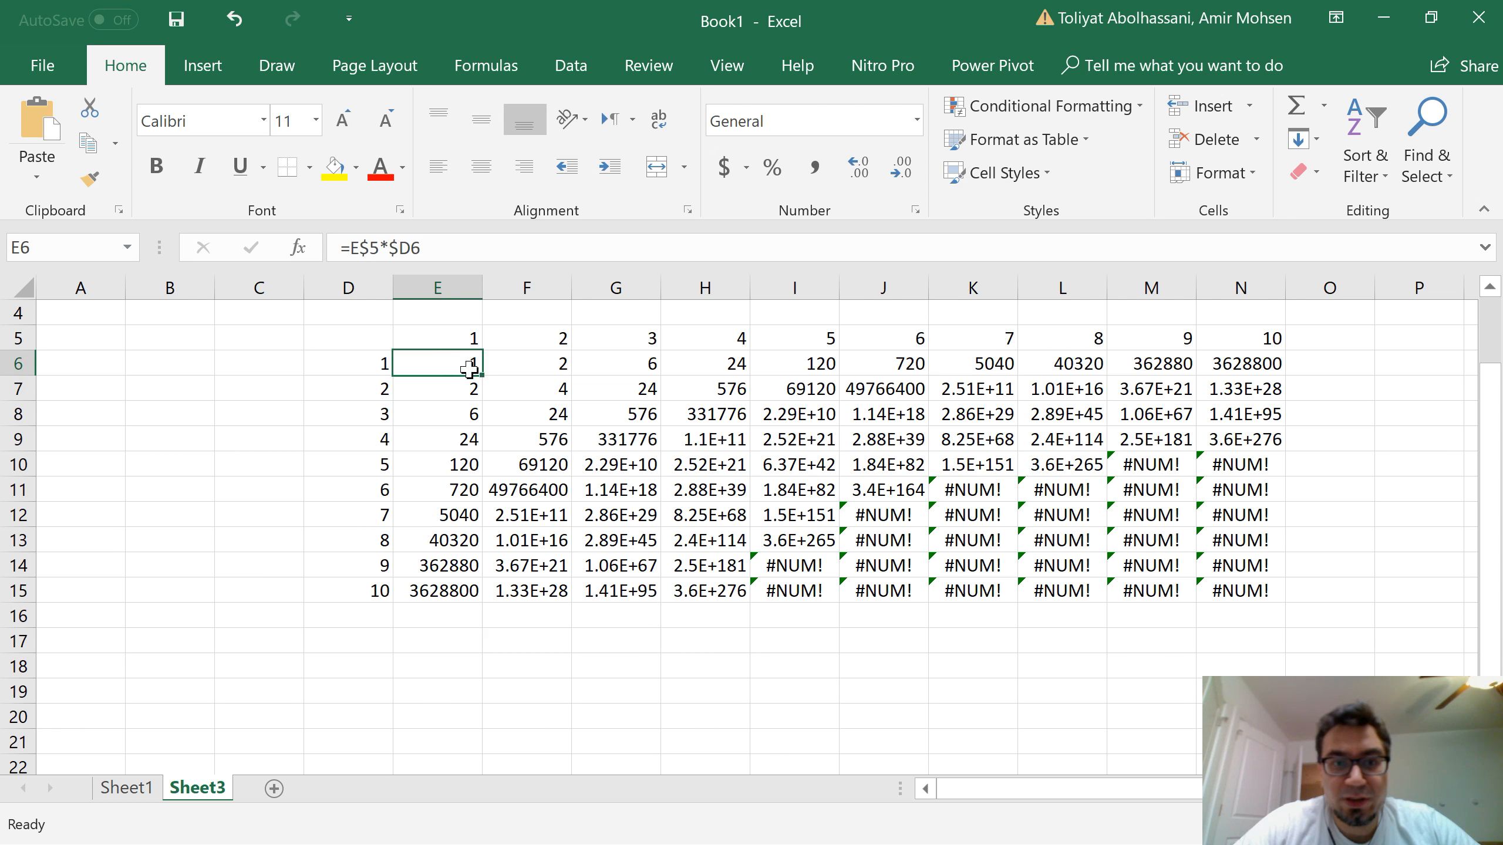
drag(483, 375, 1284, 602)
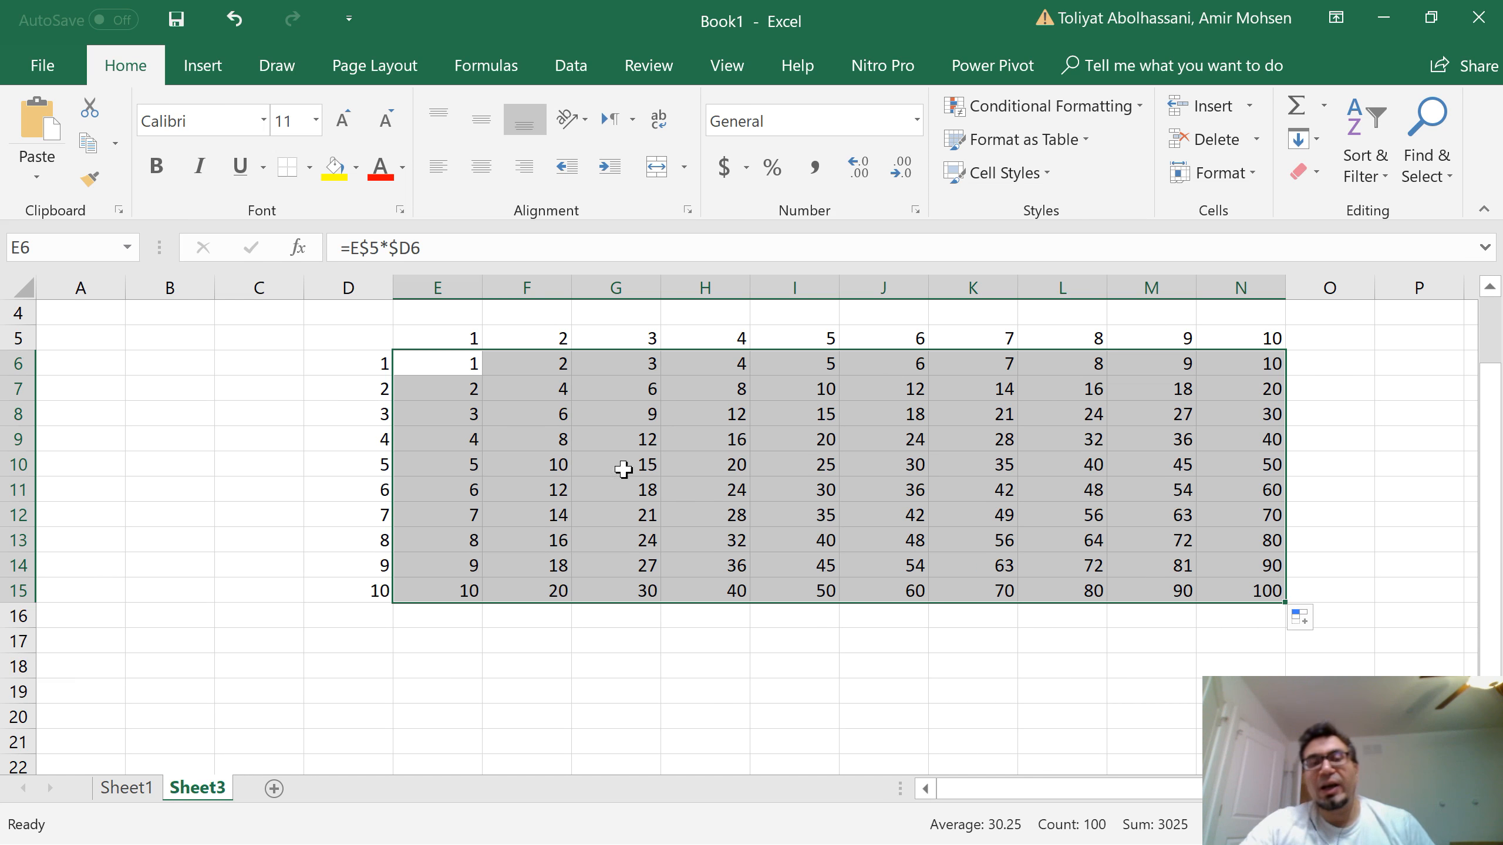
Step: Check the filled formula in F10 against the original formula in E6
click(520, 461)
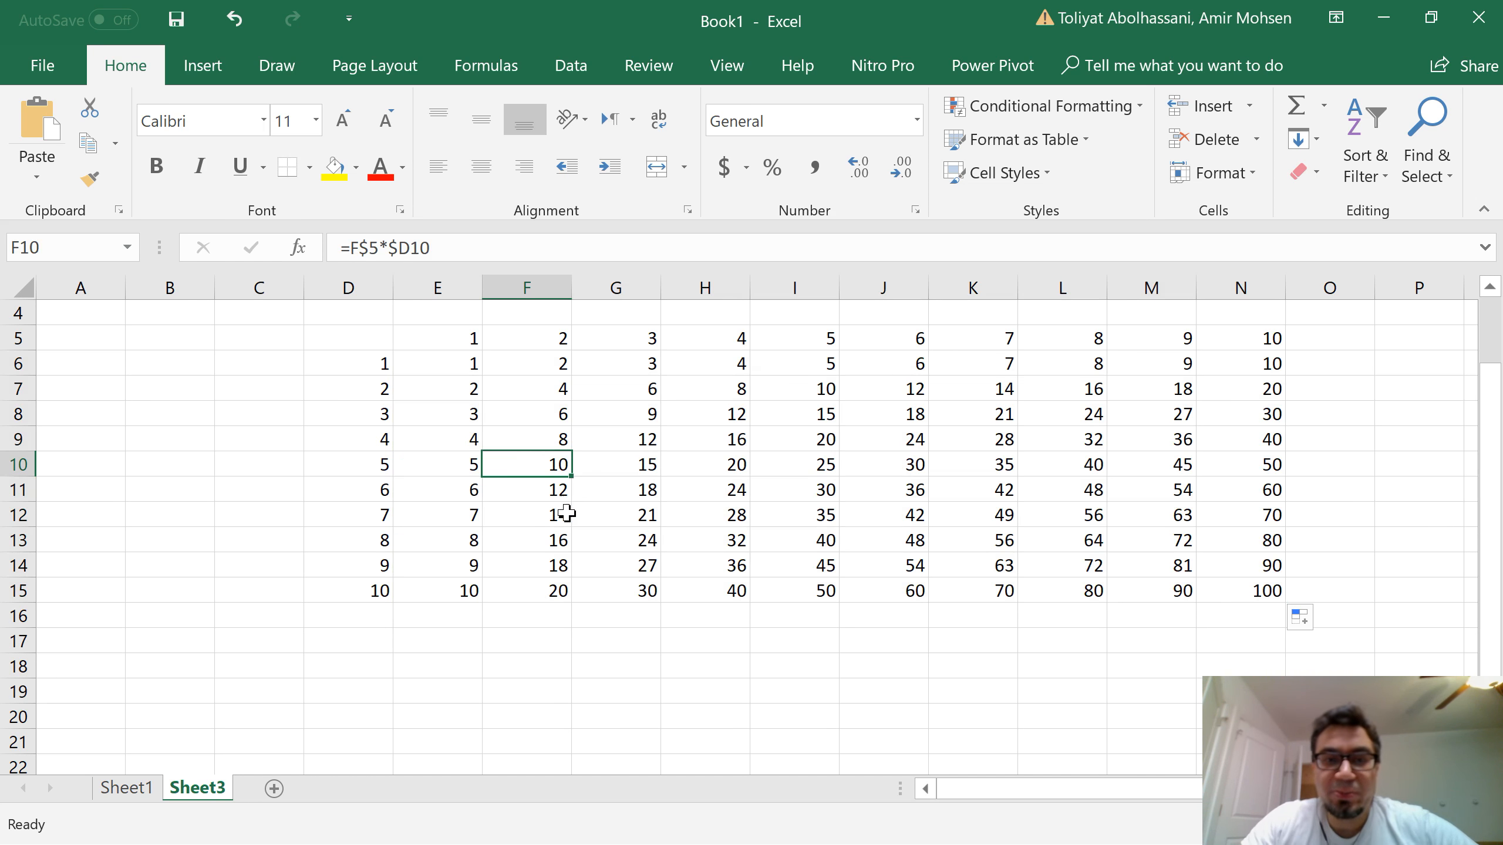
click(454, 367)
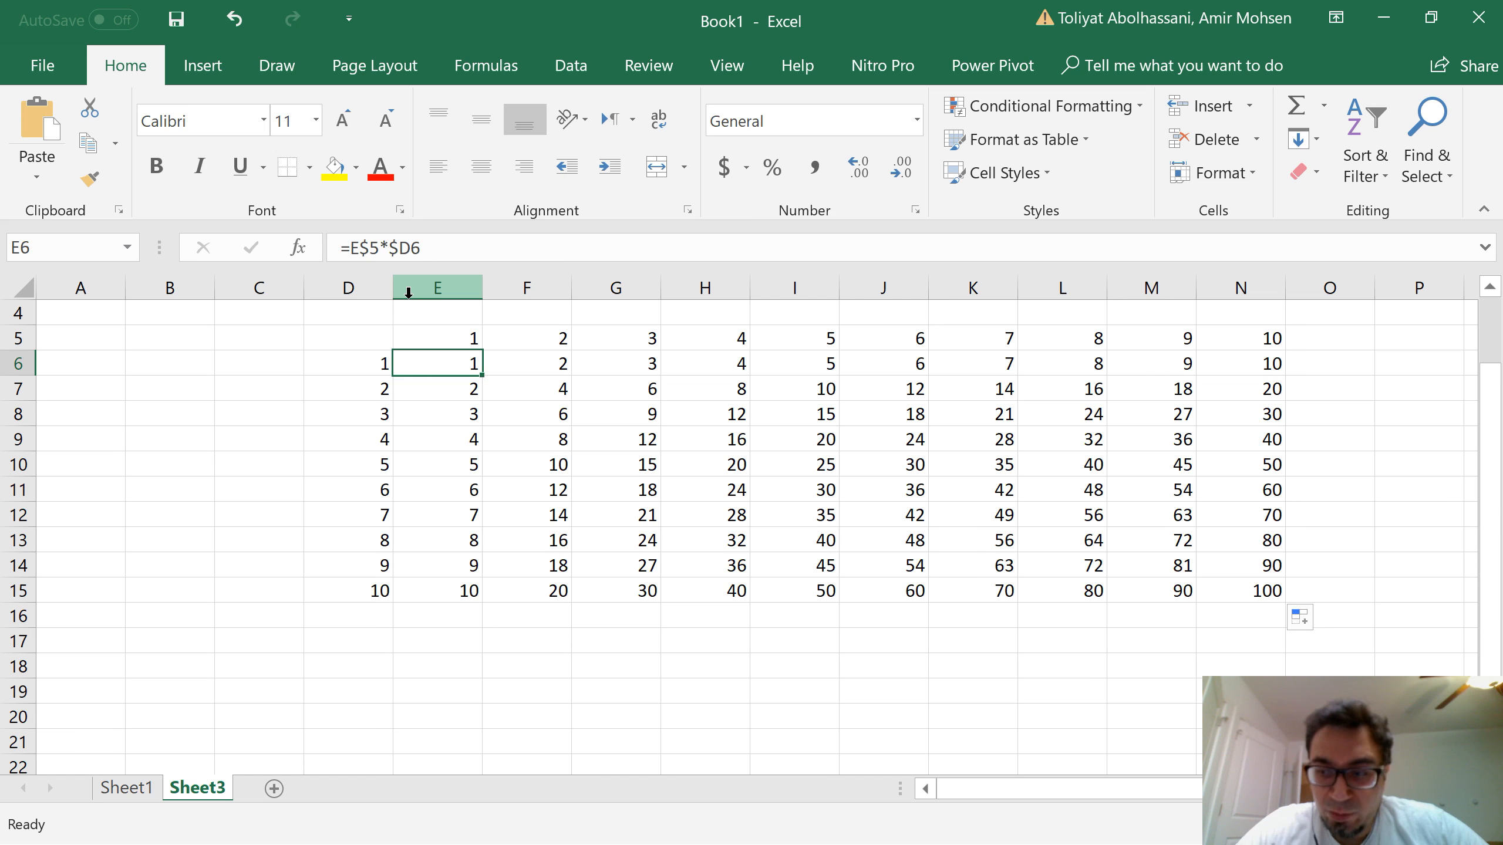
click(715, 650)
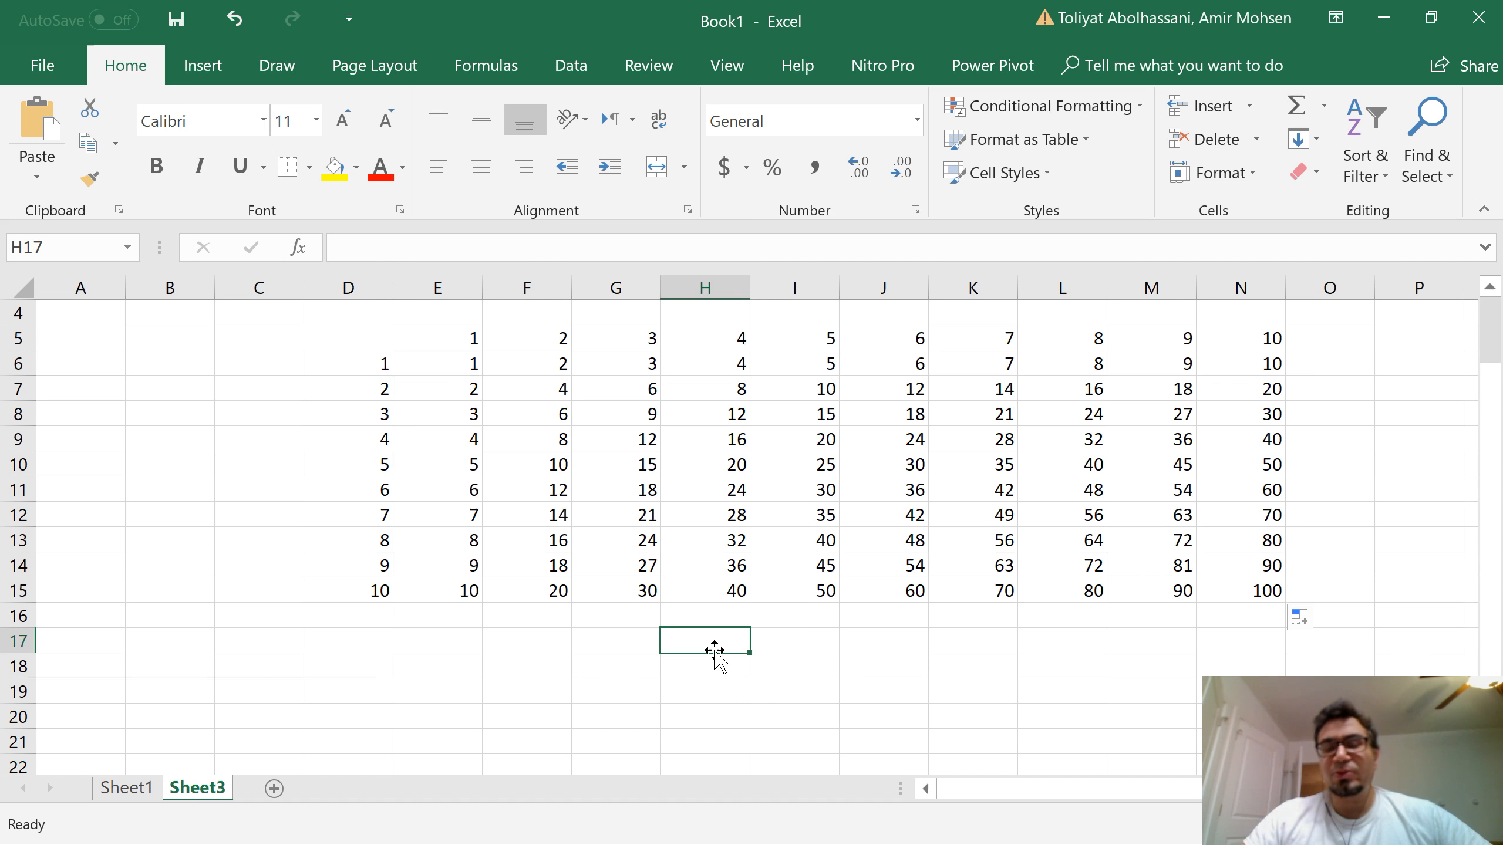